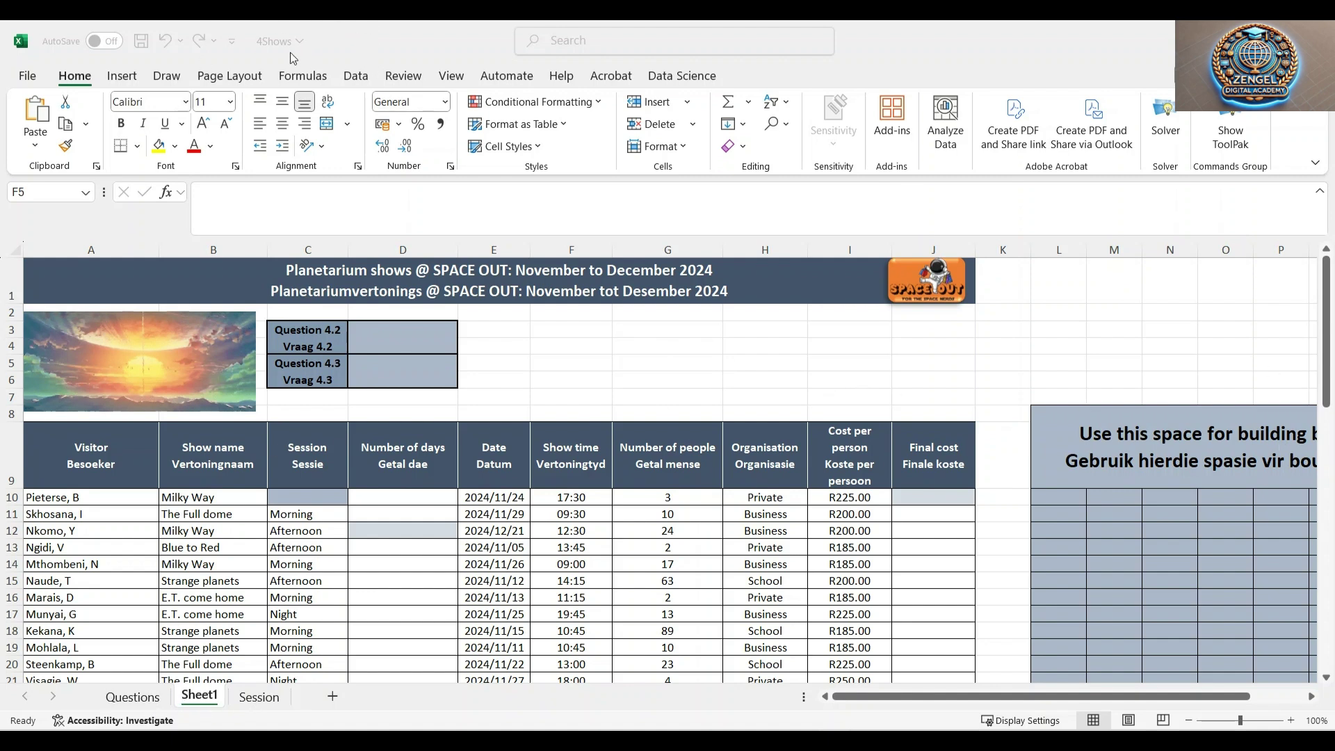
Look over the Session and Sheet1 worksheets and read the Question 4 tasks on the Questions sheet
{"action": "left_click", "coordinate": [256, 702]}
{"action": "left_click", "coordinate": [243, 701]}
{"action": "left_click", "coordinate": [195, 701]}
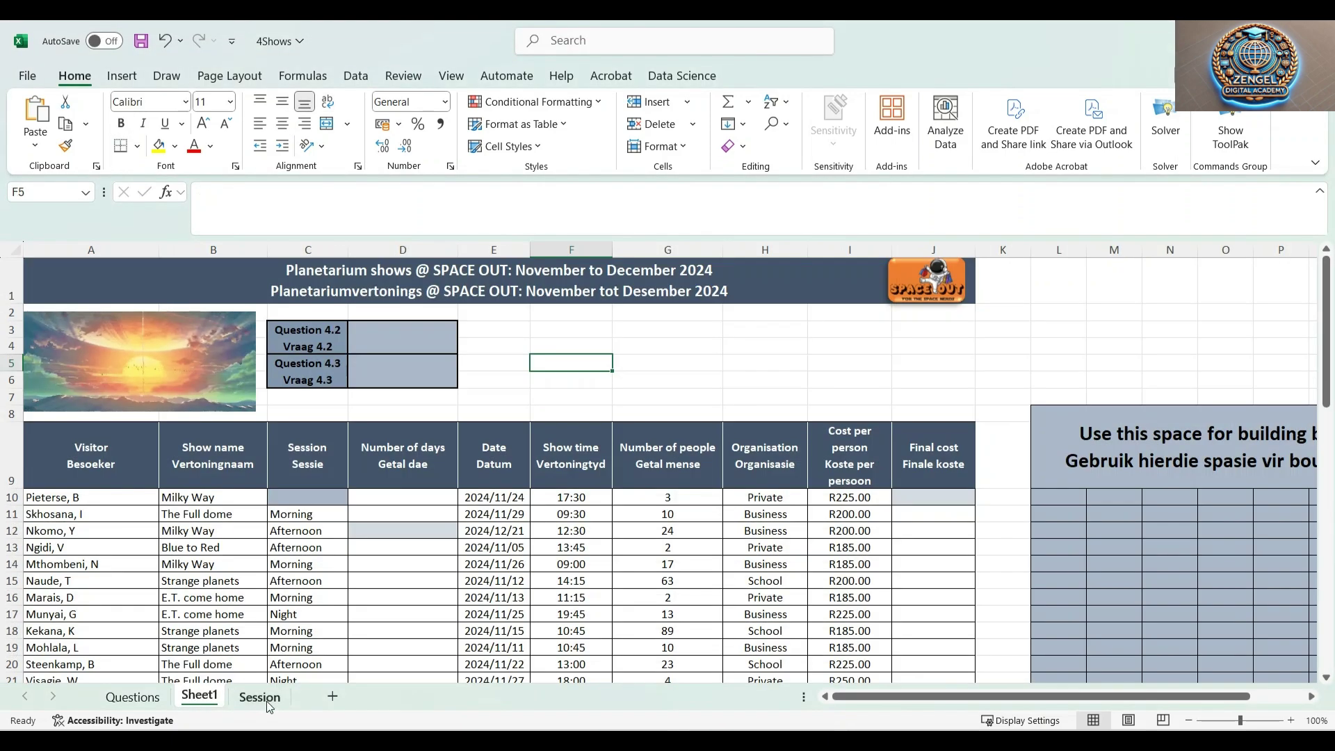
{"action": "left_click", "coordinate": [268, 702]}
{"action": "left_click", "coordinate": [201, 700]}
{"action": "left_click", "coordinate": [122, 706]}
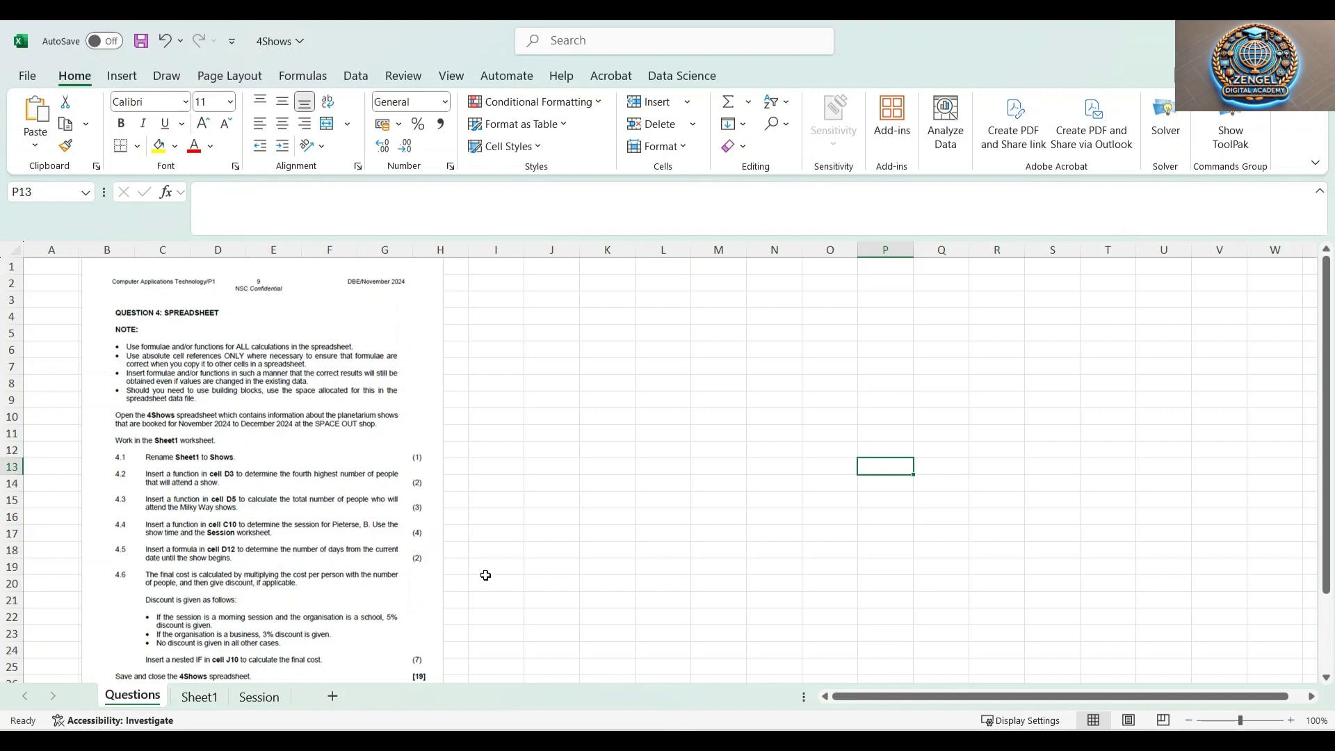
Rename the Sheet1 worksheet as Shows
{"action": "left_click", "coordinate": [197, 697]}
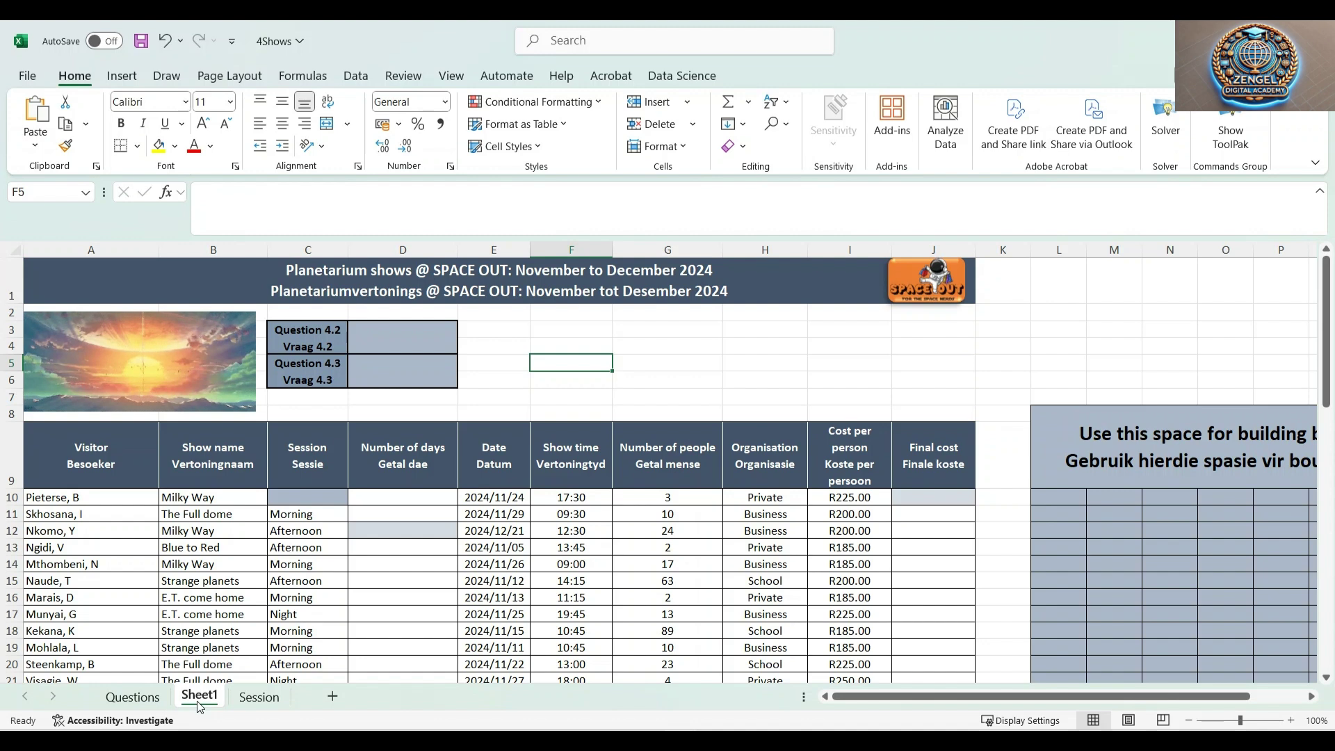
{"action": "right_click", "coordinate": [199, 699]}
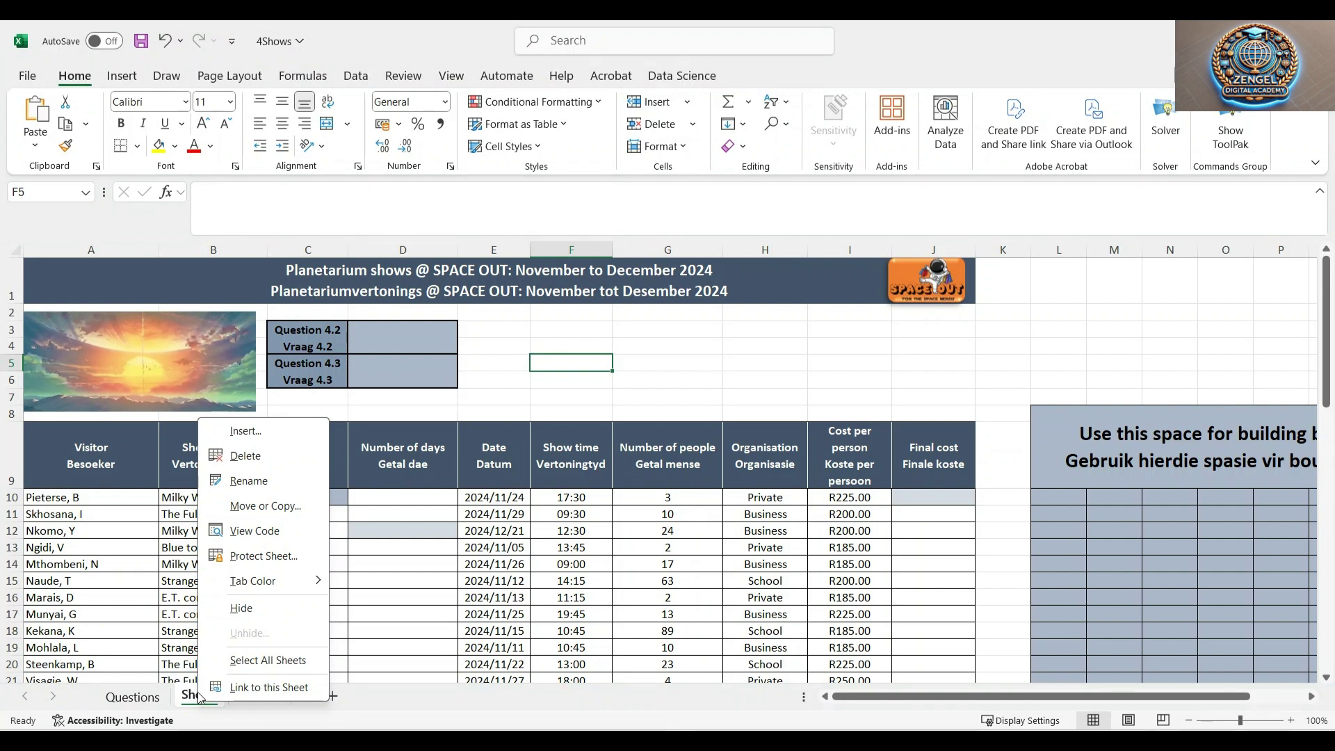
{"action": "left_click", "coordinate": [263, 481]}
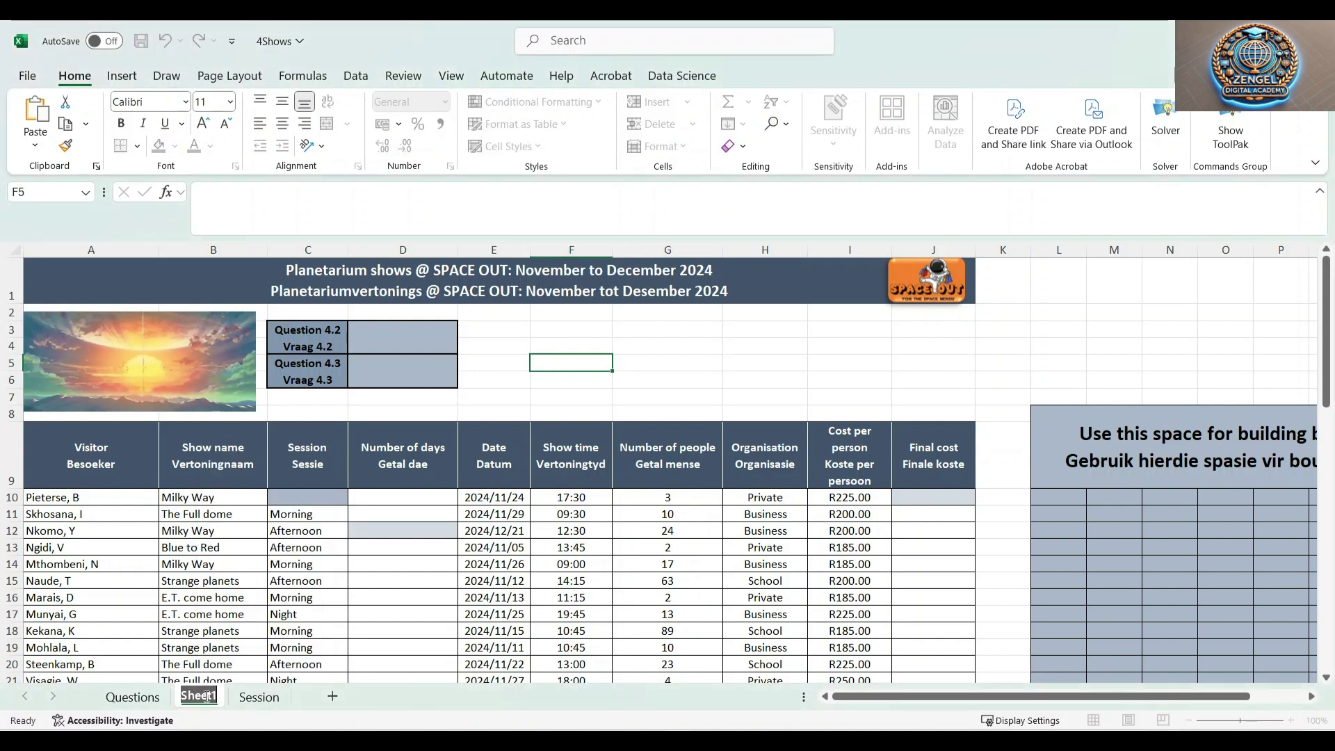
{"action": "type", "text": "Shows"}
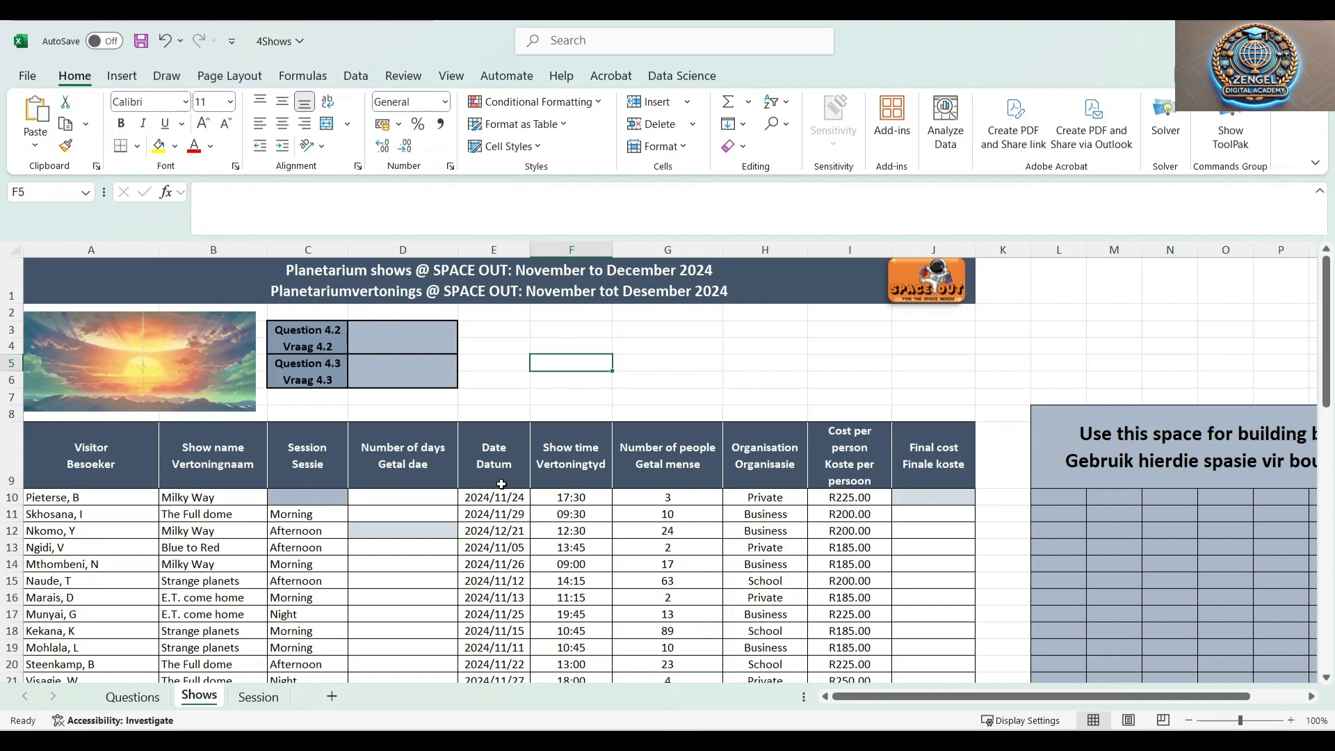
Read question 4.2 on the Questions sheet and start a LARGE function in cell D3 of the Shows sheet
{"action": "left_click", "coordinate": [141, 699]}
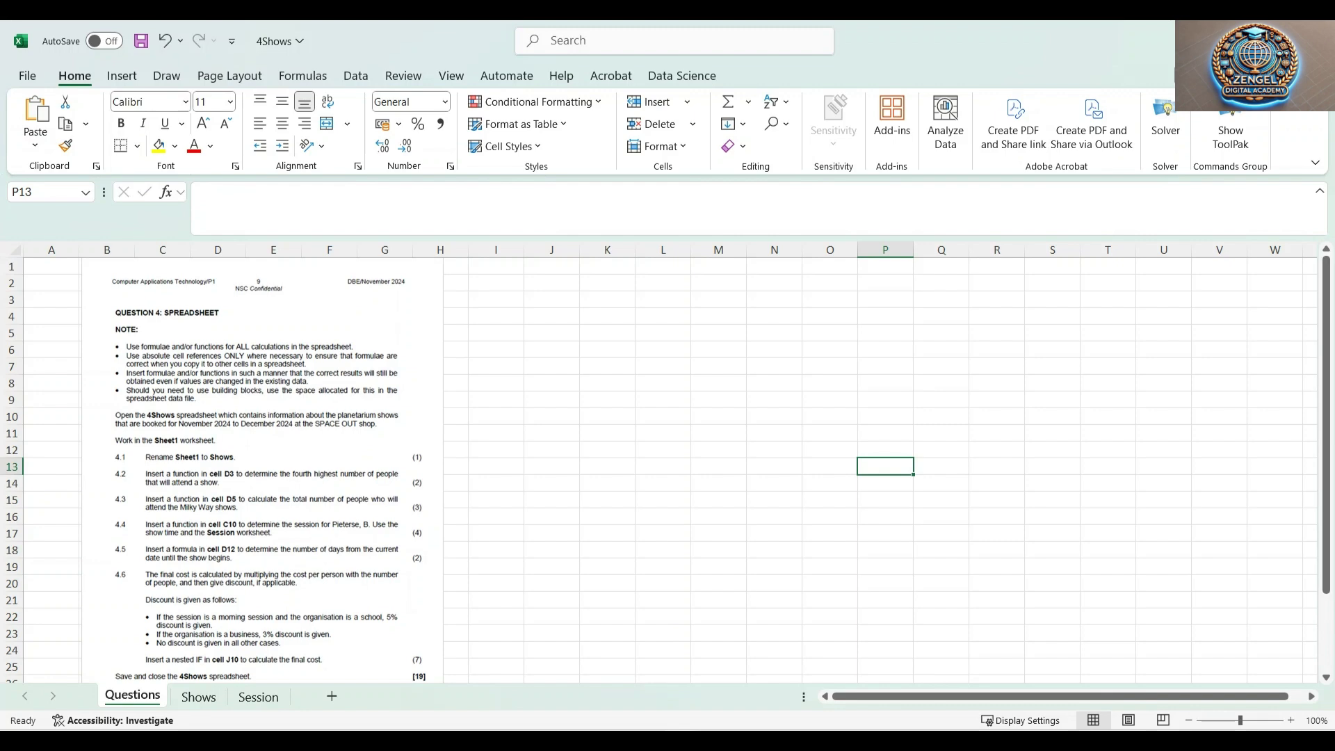
{"action": "left_click", "coordinate": [196, 697]}
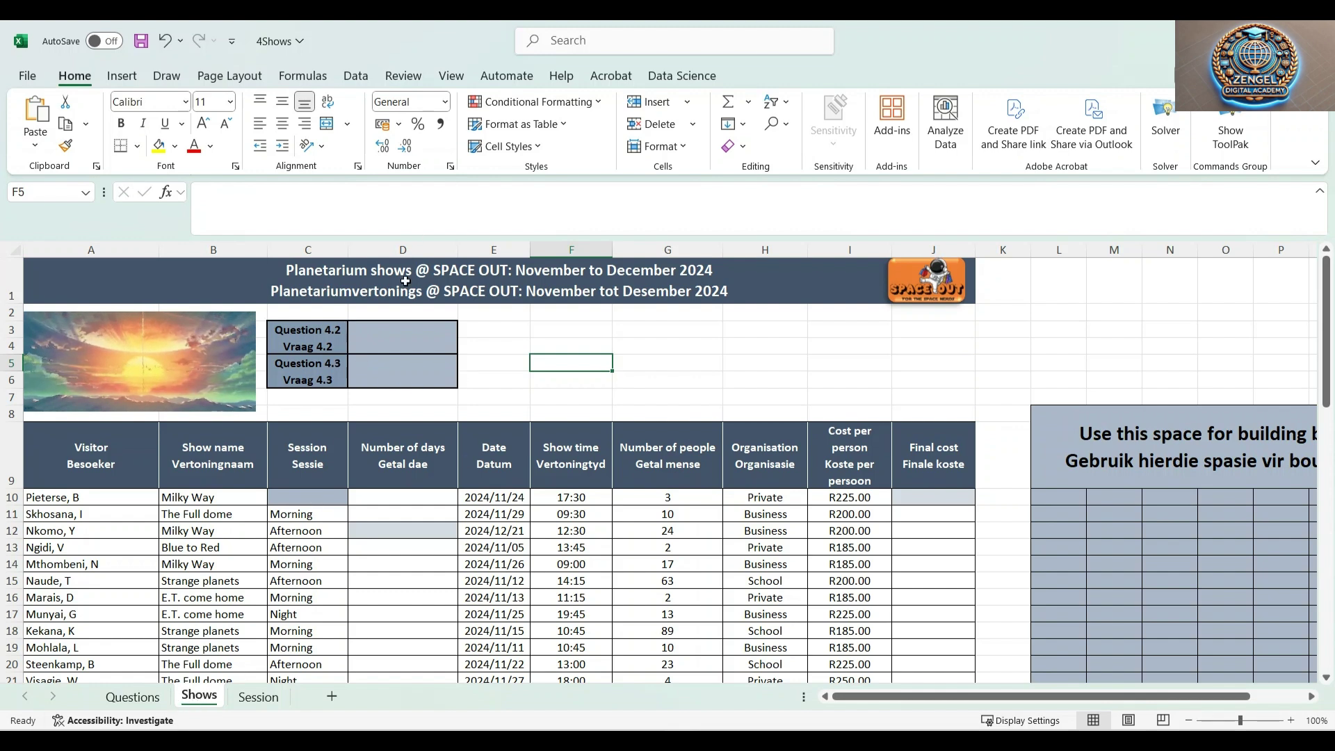
{"action": "left_click", "coordinate": [398, 338]}
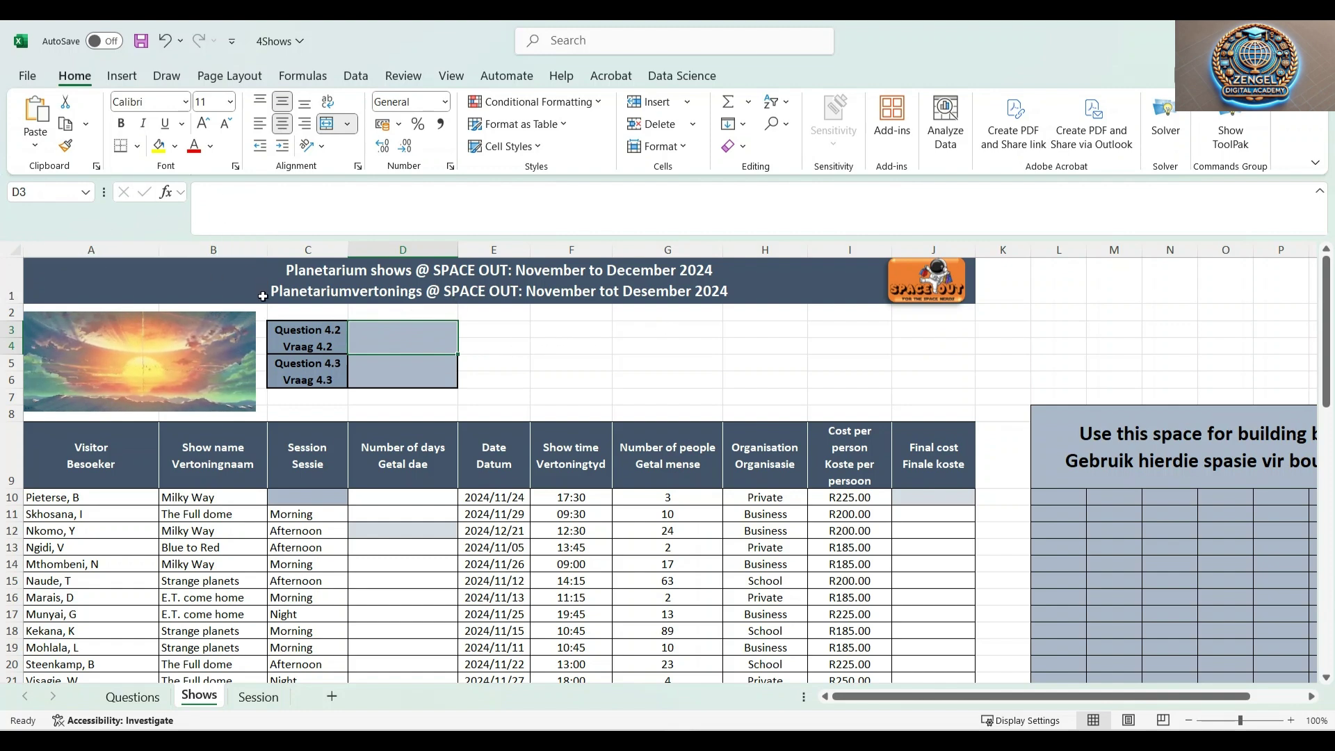
{"action": "left_click", "coordinate": [222, 200]}
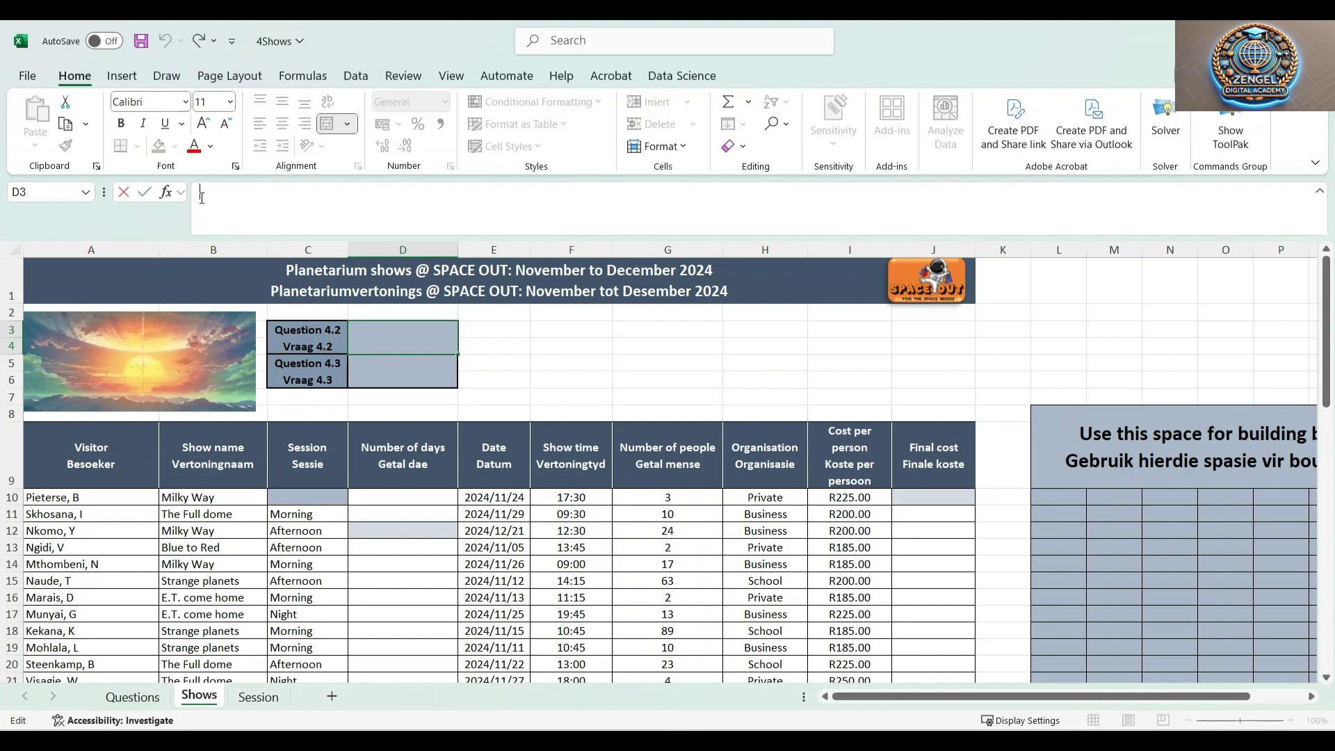
{"action": "left_click", "coordinate": [415, 335]}
{"action": "type", "text": "="}
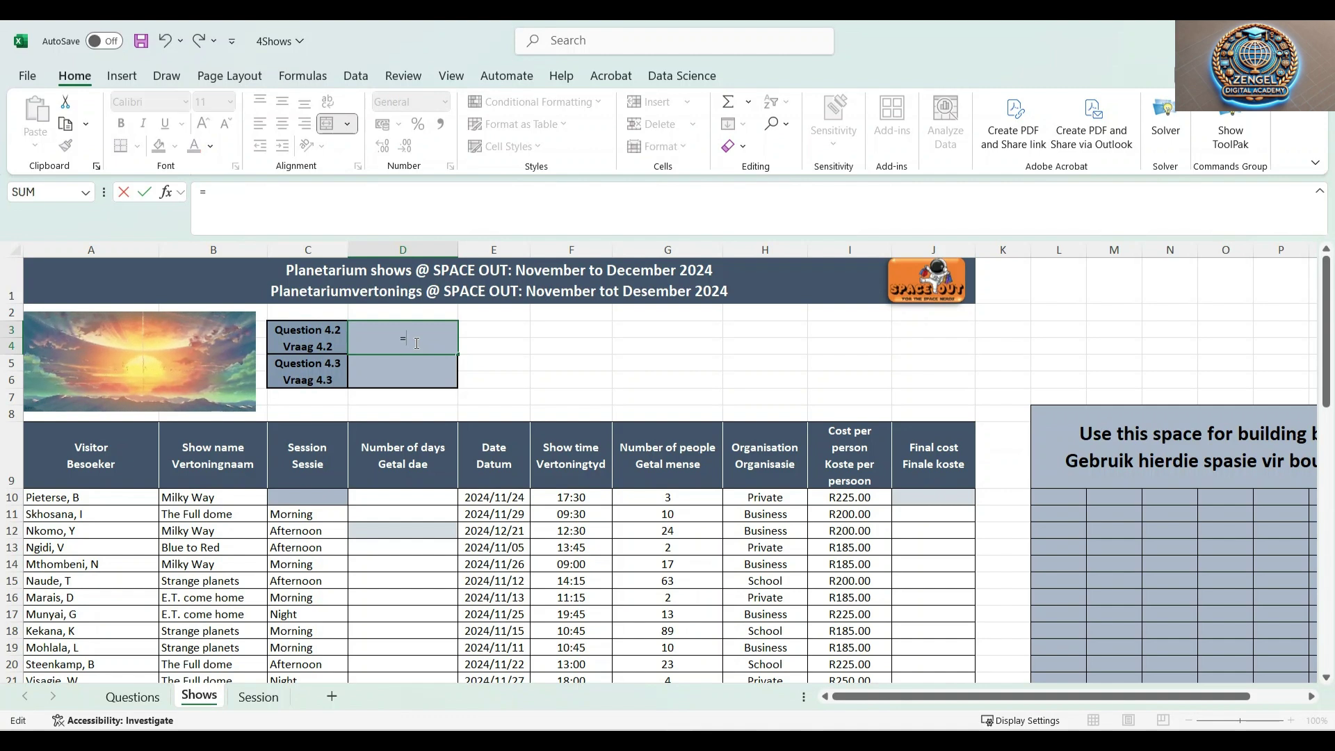
{"action": "type", "text": "large"}
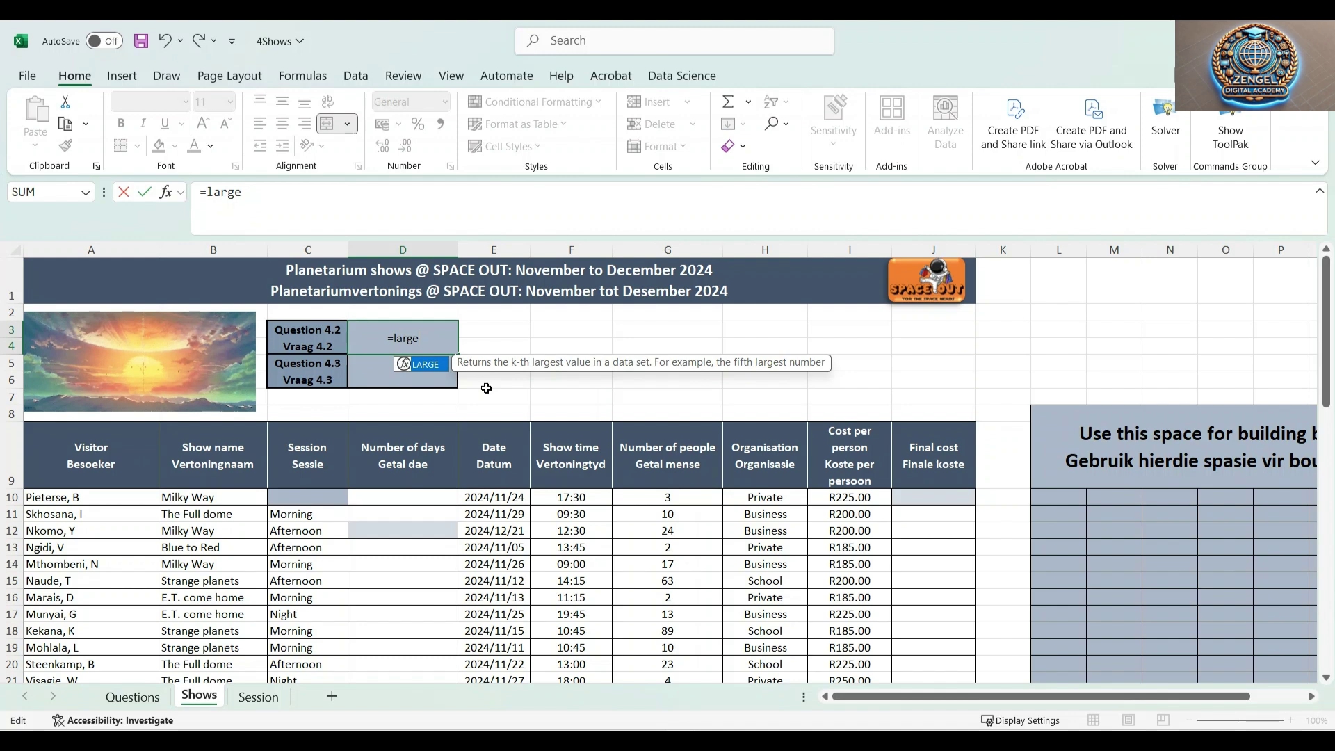
{"action": "double_click", "coordinate": [422, 363]}
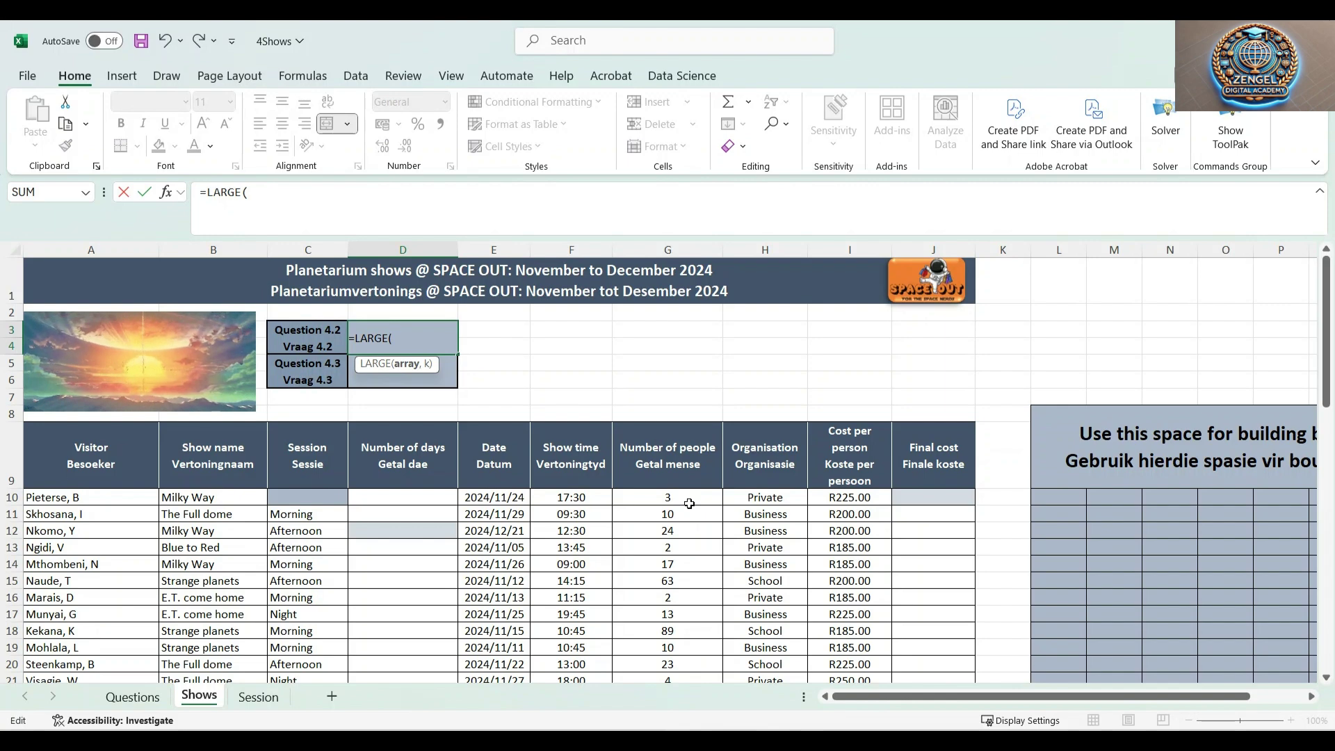
Set the Number of people range G10:G62 as the LARGE function's array and close the bracket
{"action": "scroll", "coordinate": [688, 504], "scroll_direction": "down", "scroll_amount": 15}
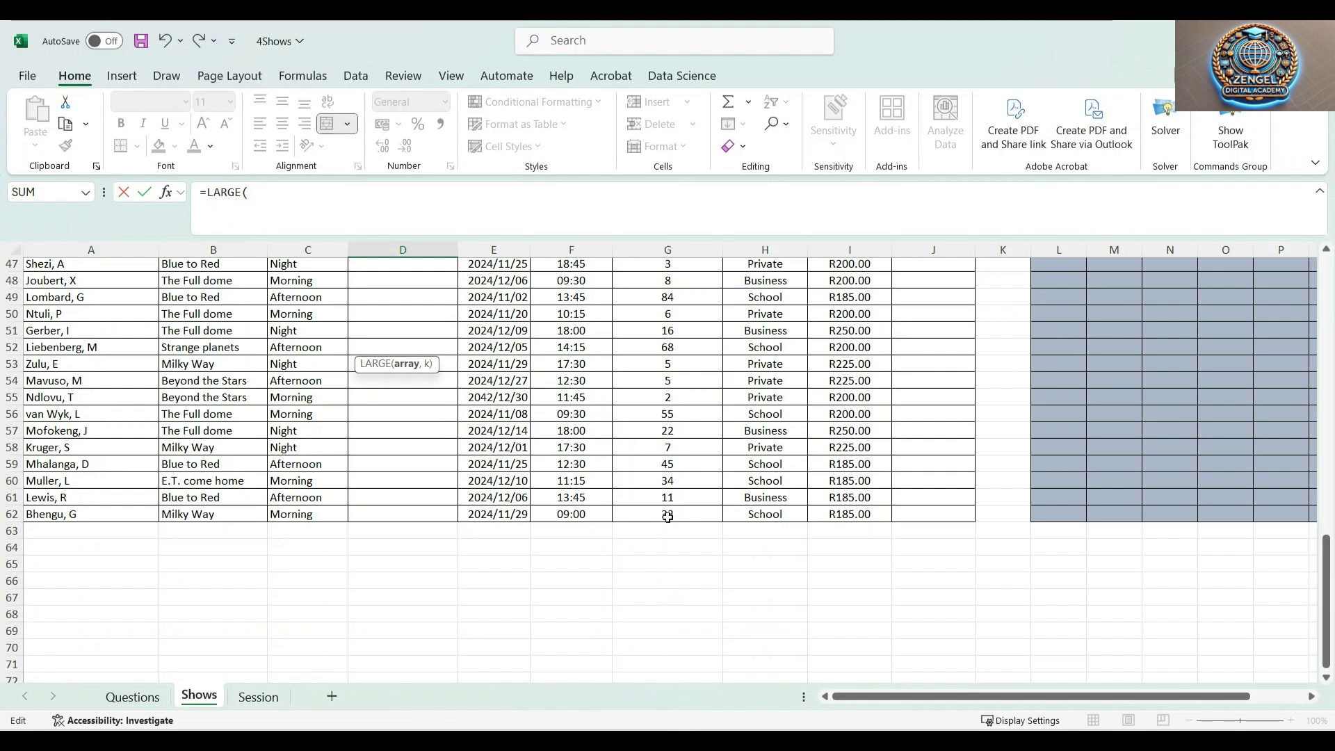
{"action": "scroll", "coordinate": [667, 516], "scroll_direction": "up", "scroll_amount": 13}
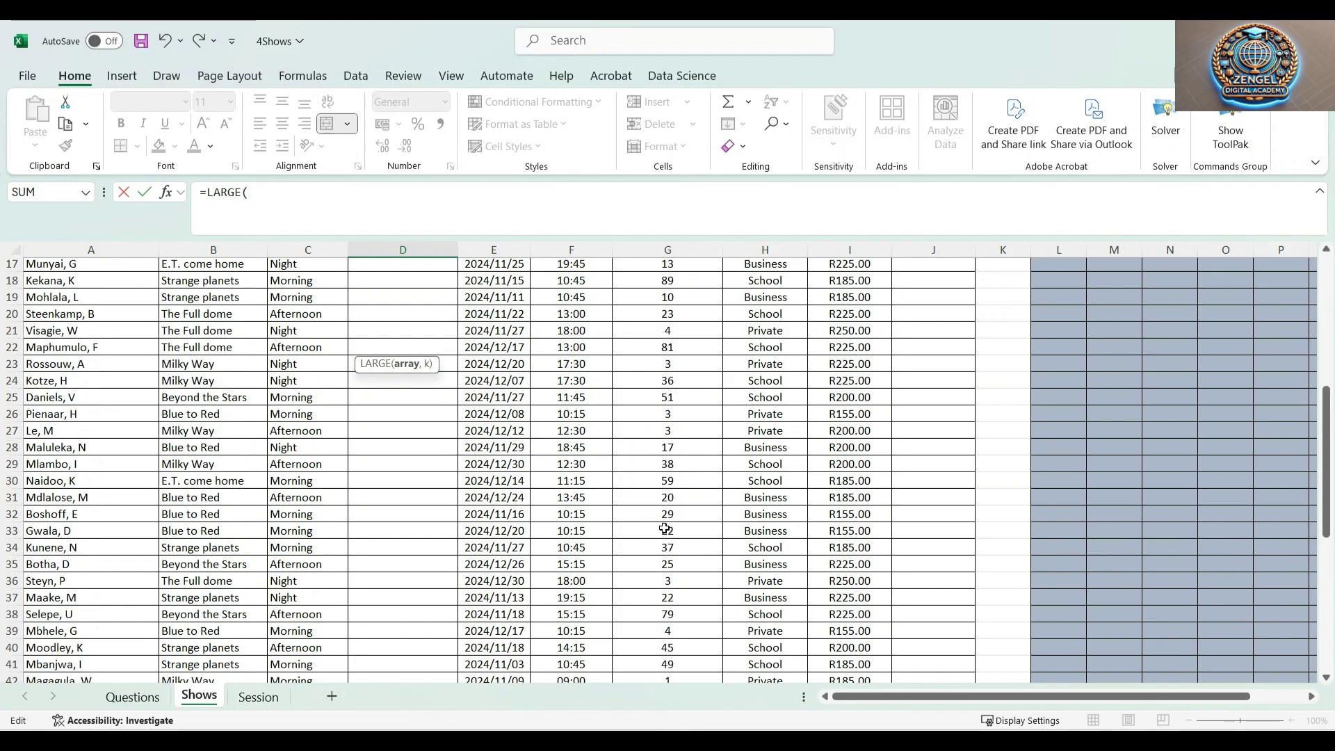
{"action": "scroll", "coordinate": [578, 419], "scroll_direction": "up", "scroll_amount": 3}
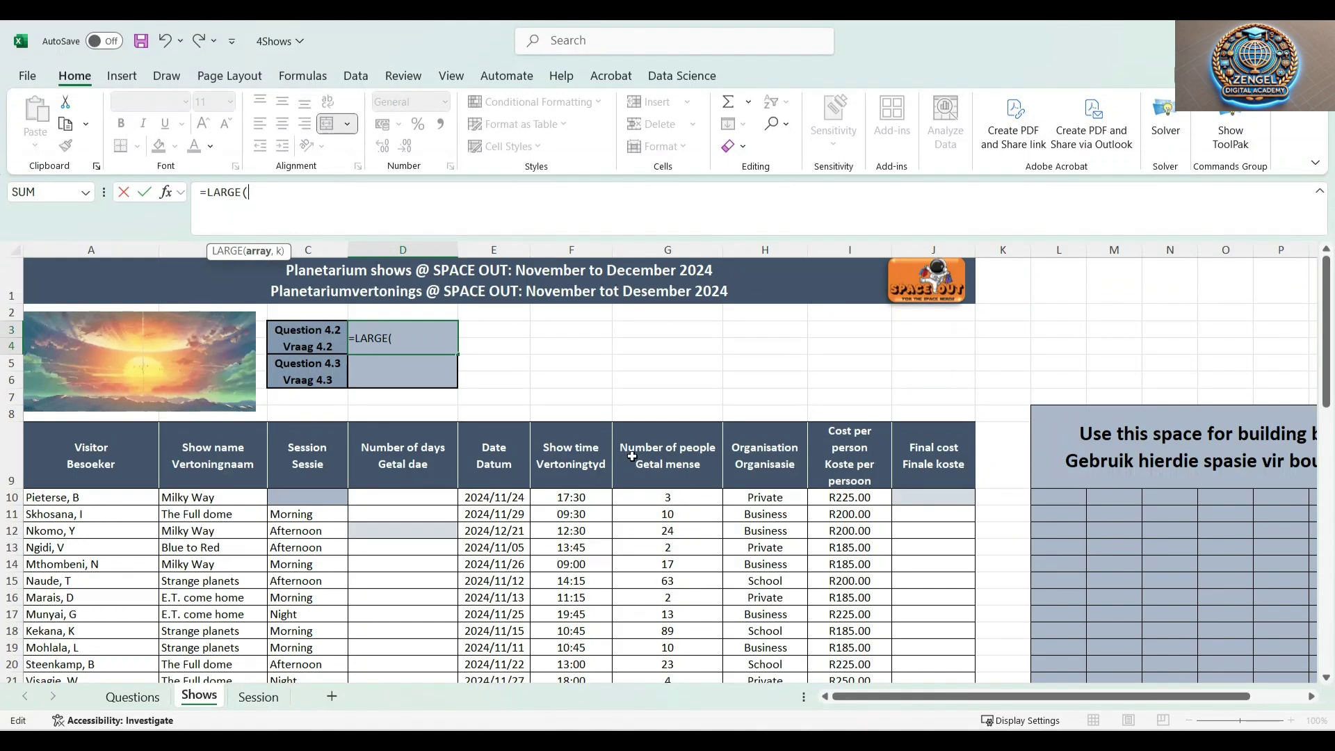
{"action": "left_click", "coordinate": [692, 496]}
{"action": "left_click_drag", "start_coordinate": [693, 497], "coordinate": [693, 645]}
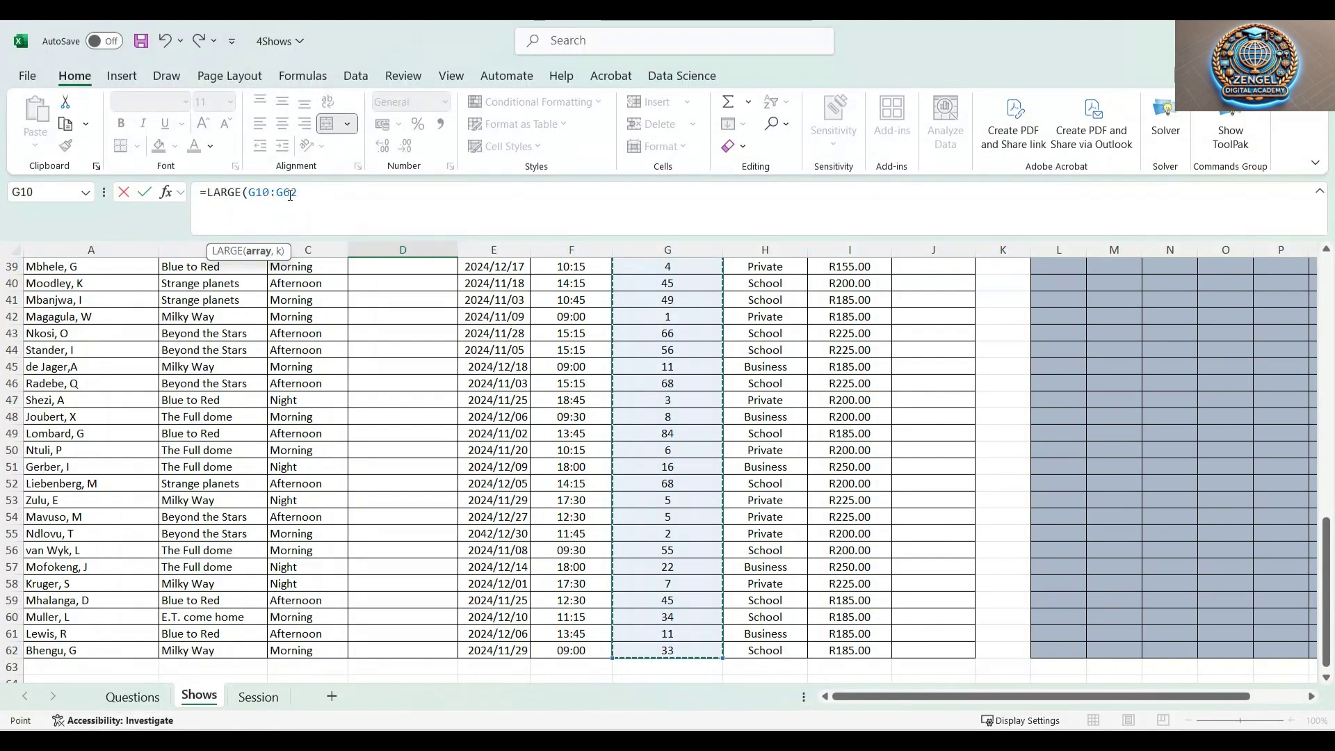
{"action": "left_click", "coordinate": [323, 193]}
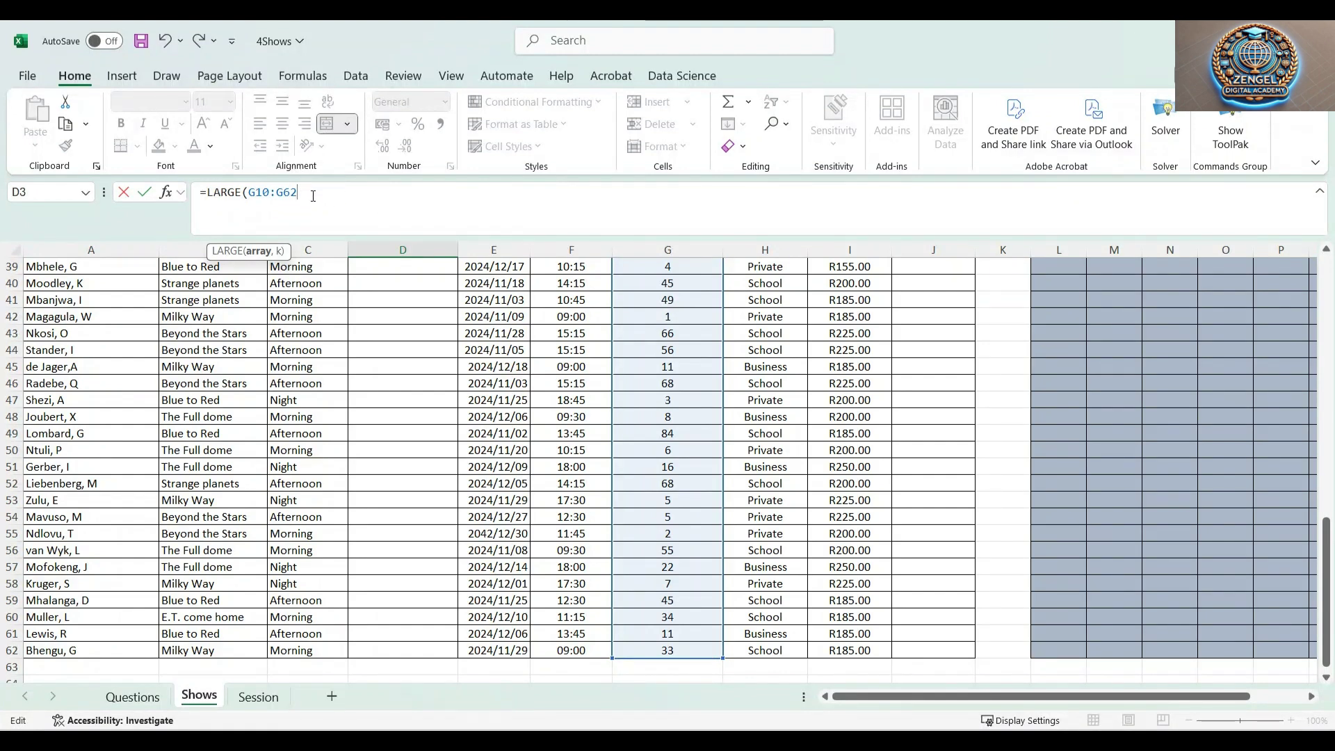
{"action": "type", "text": ")"}
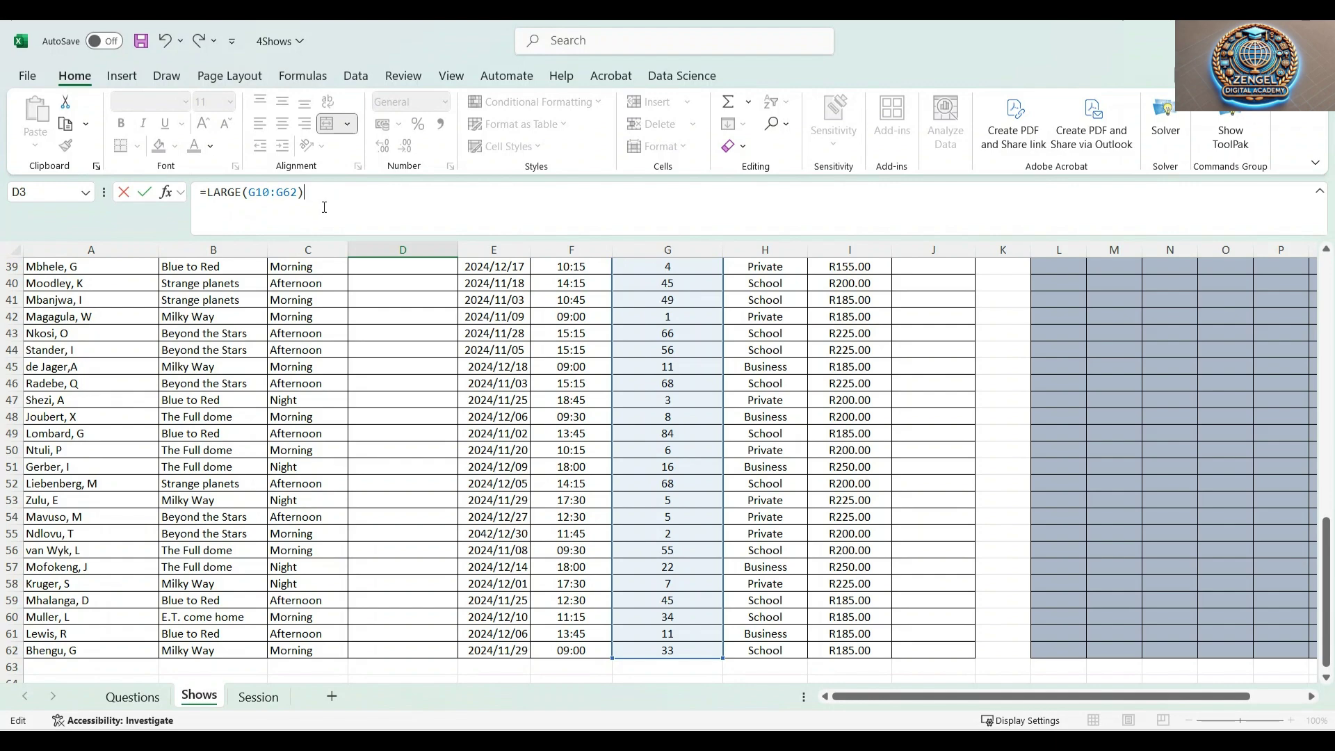
{"action": "scroll", "coordinate": [656, 444], "scroll_direction": "up", "scroll_amount": 10}
{"action": "scroll", "coordinate": [652, 451], "scroll_direction": "up", "scroll_amount": 3}
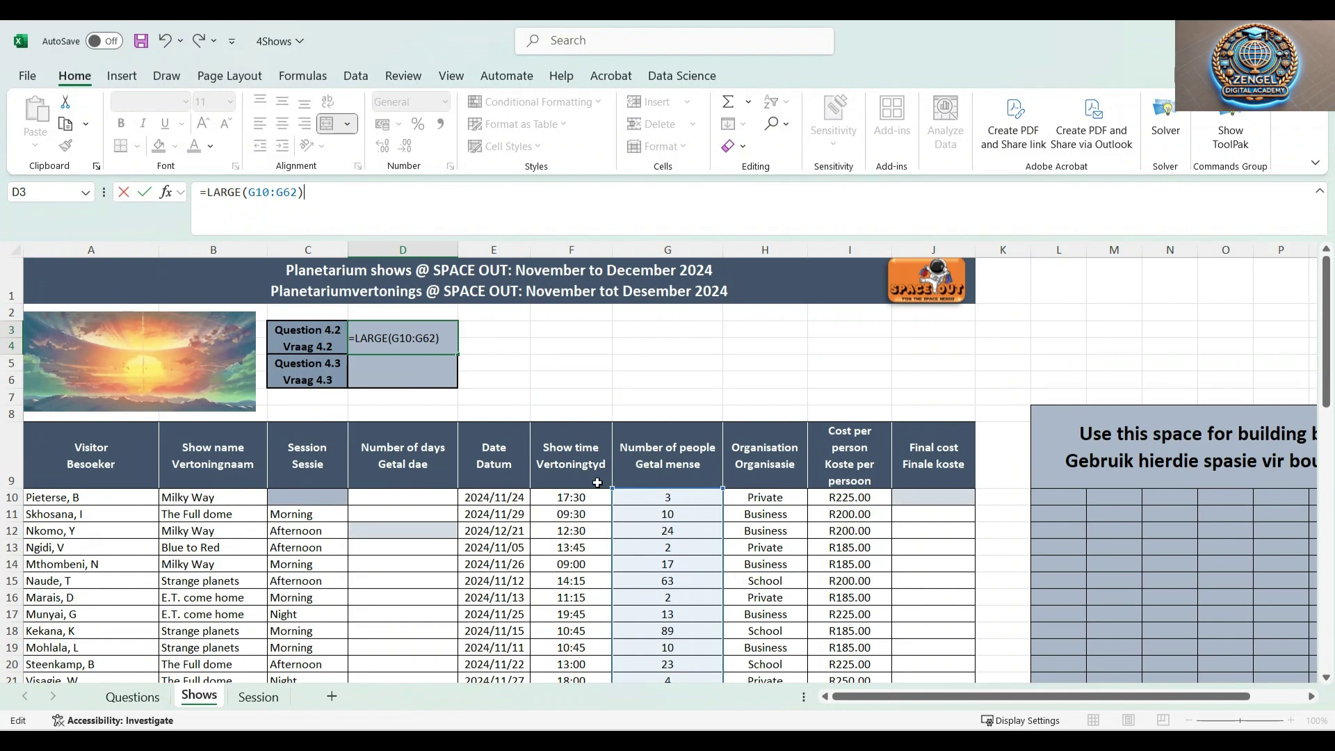
{"action": "scroll", "coordinate": [620, 507], "scroll_direction": "down", "scroll_amount": 3}
{"action": "scroll", "coordinate": [618, 512], "scroll_direction": "up", "scroll_amount": 3}
{"action": "scroll", "coordinate": [619, 512], "scroll_direction": "down", "scroll_amount": 3}
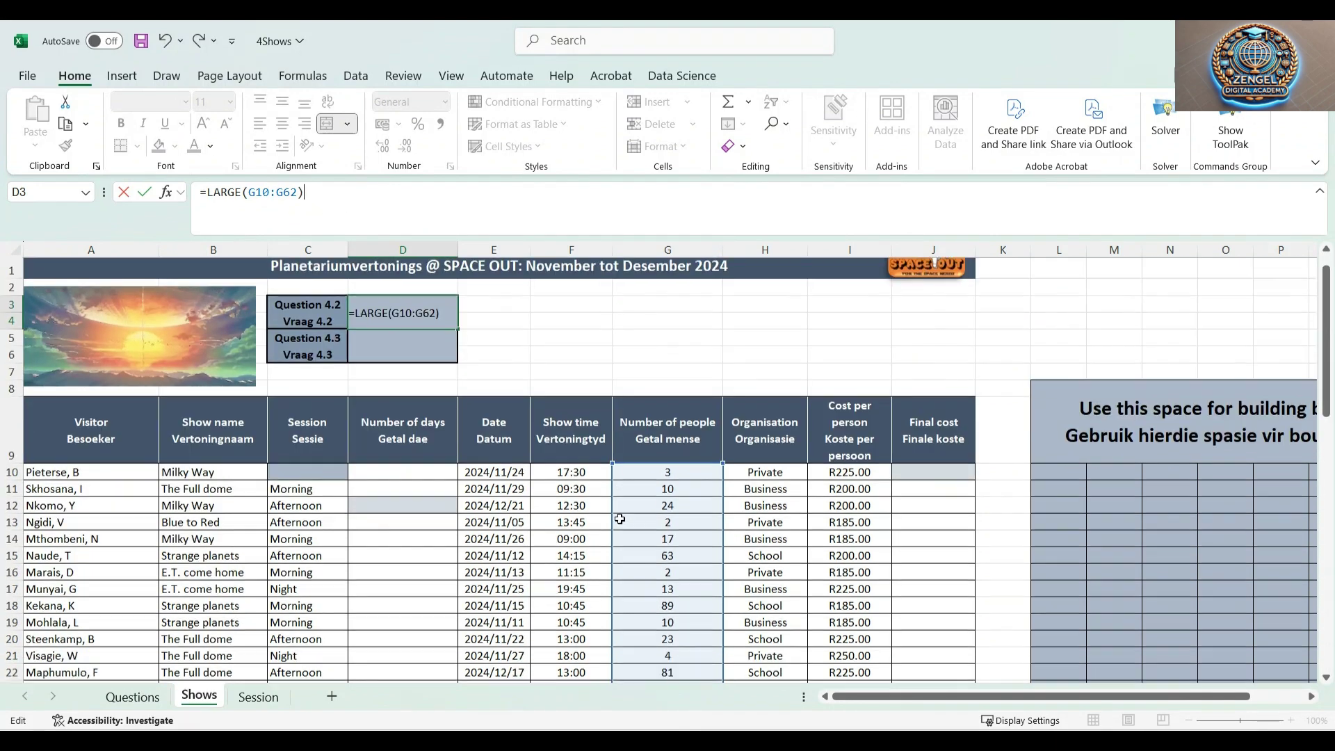
{"action": "scroll", "coordinate": [625, 552], "scroll_direction": "up", "scroll_amount": 3}
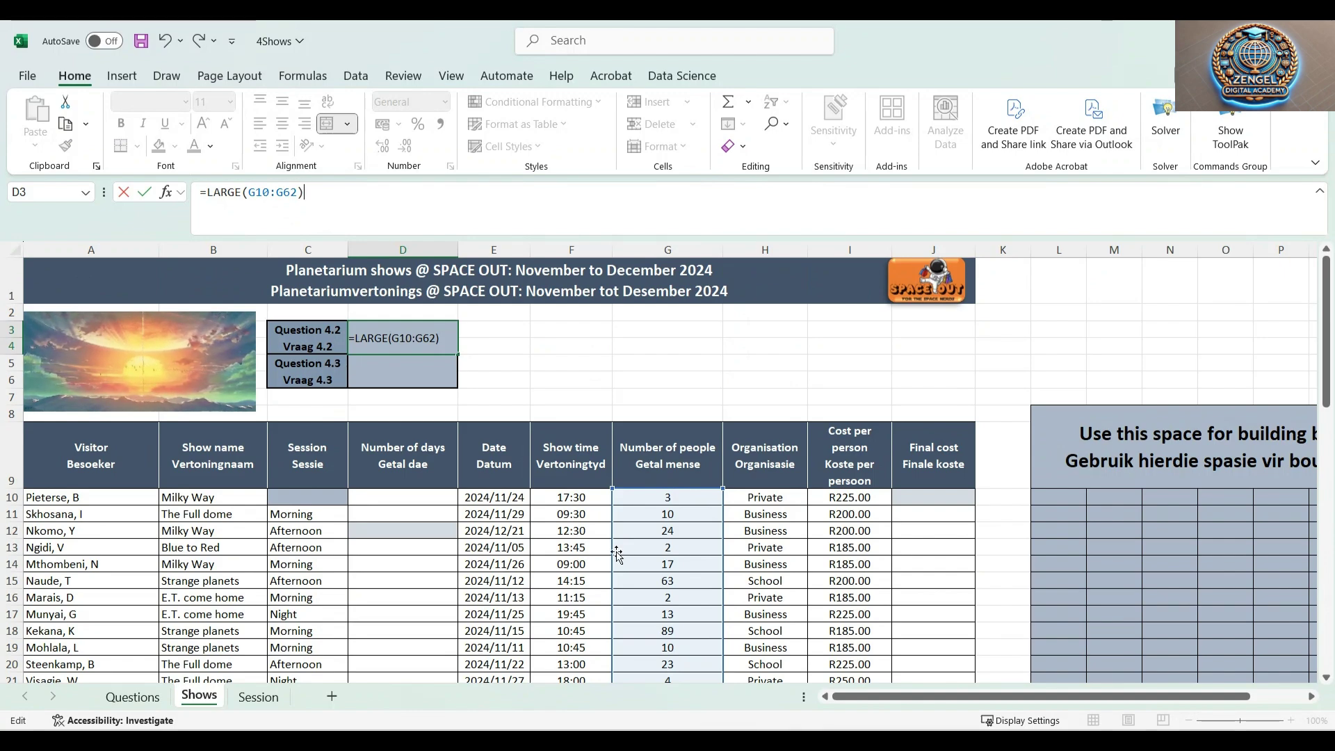
{"action": "scroll", "coordinate": [619, 554], "scroll_direction": "down", "scroll_amount": 6}
{"action": "scroll", "coordinate": [667, 554], "scroll_direction": "up", "scroll_amount": 6}
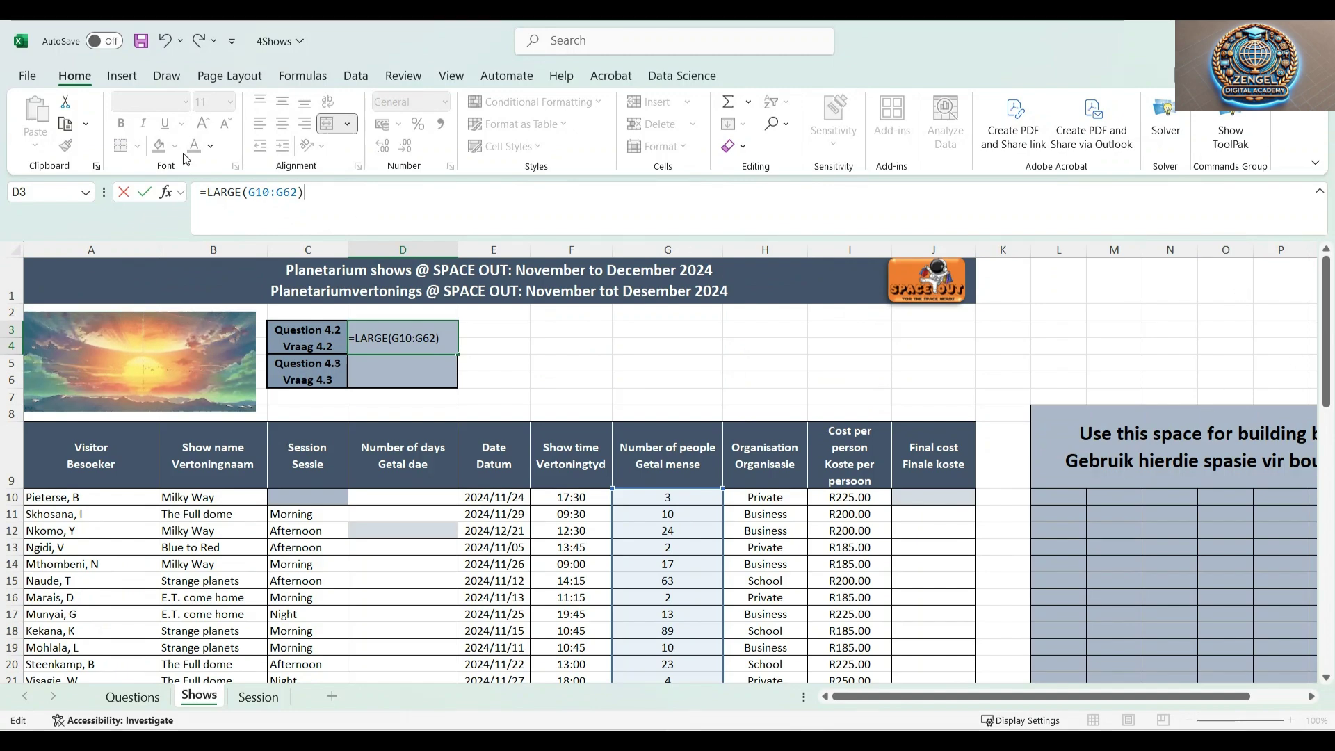
{"action": "scroll", "coordinate": [445, 459], "scroll_direction": "down", "scroll_amount": 3}
{"action": "scroll", "coordinate": [561, 573], "scroll_direction": "up", "scroll_amount": 3}
Complete the formula in D3 with 4 as the k argument so it reads =LARGE(G10:G62,4)
{"action": "key", "text": "Return"}
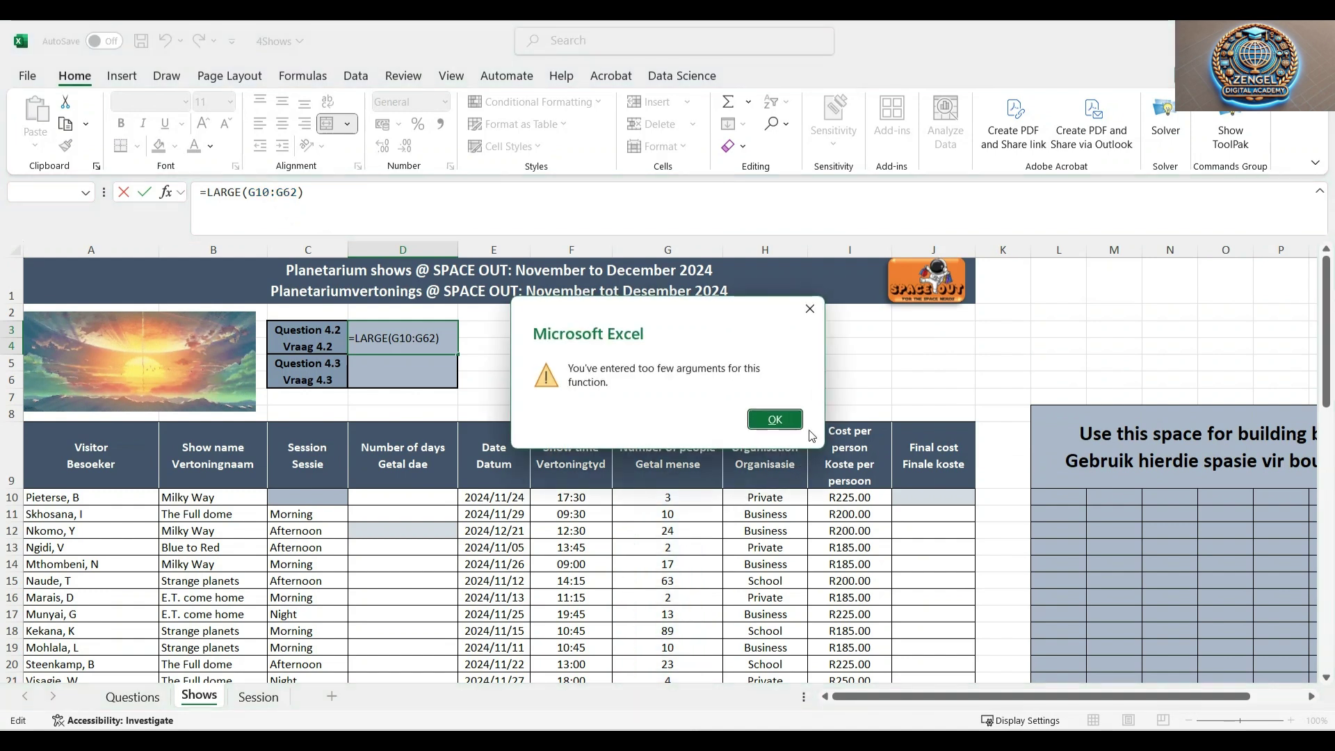
{"action": "left_click", "coordinate": [773, 419]}
{"action": "left_click", "coordinate": [298, 192]}
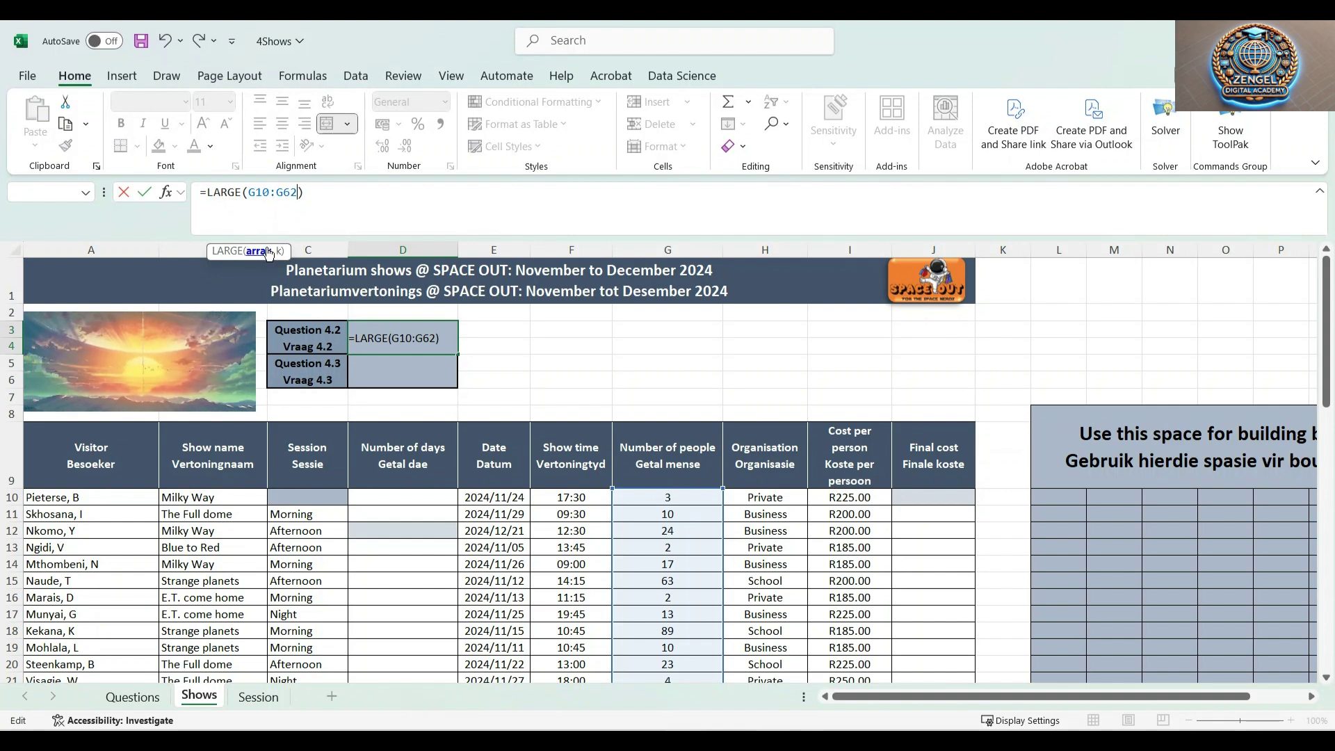
{"action": "type", "text": ","}
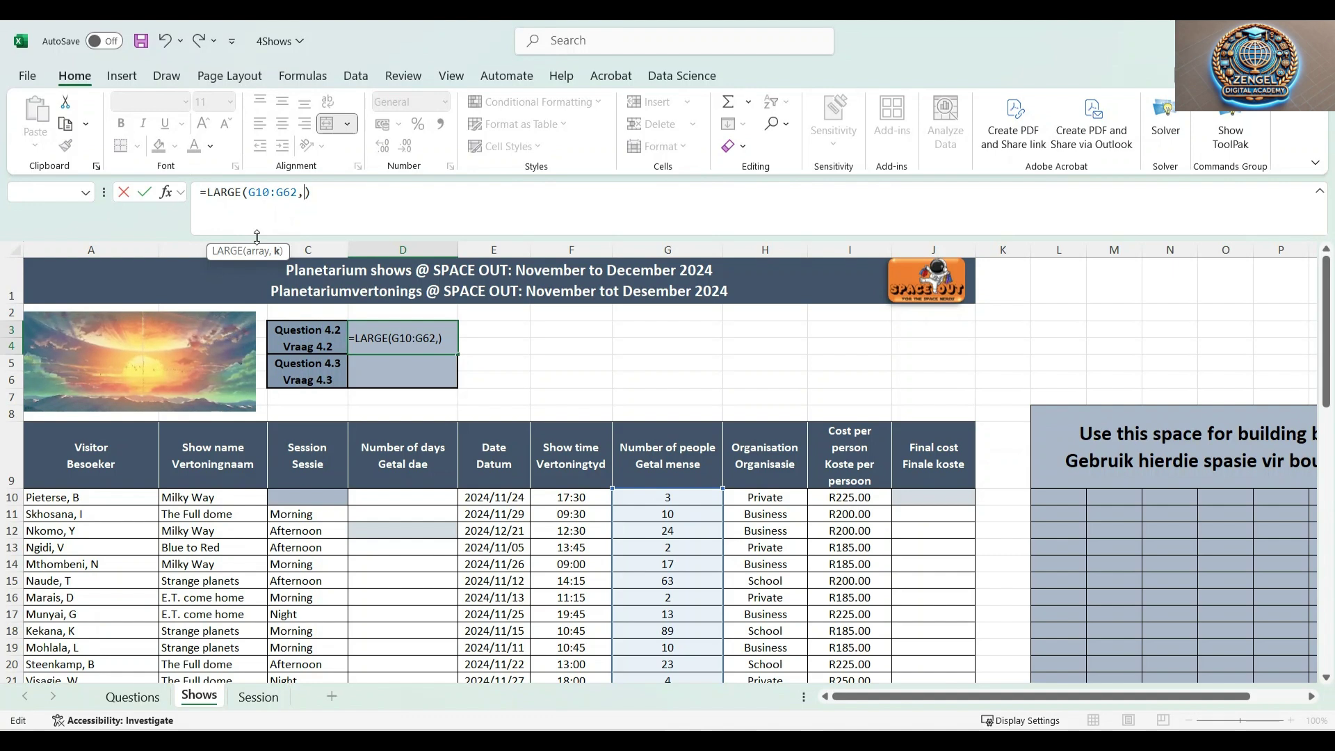
{"action": "type", "text": "4"}
{"action": "key", "text": "Return"}
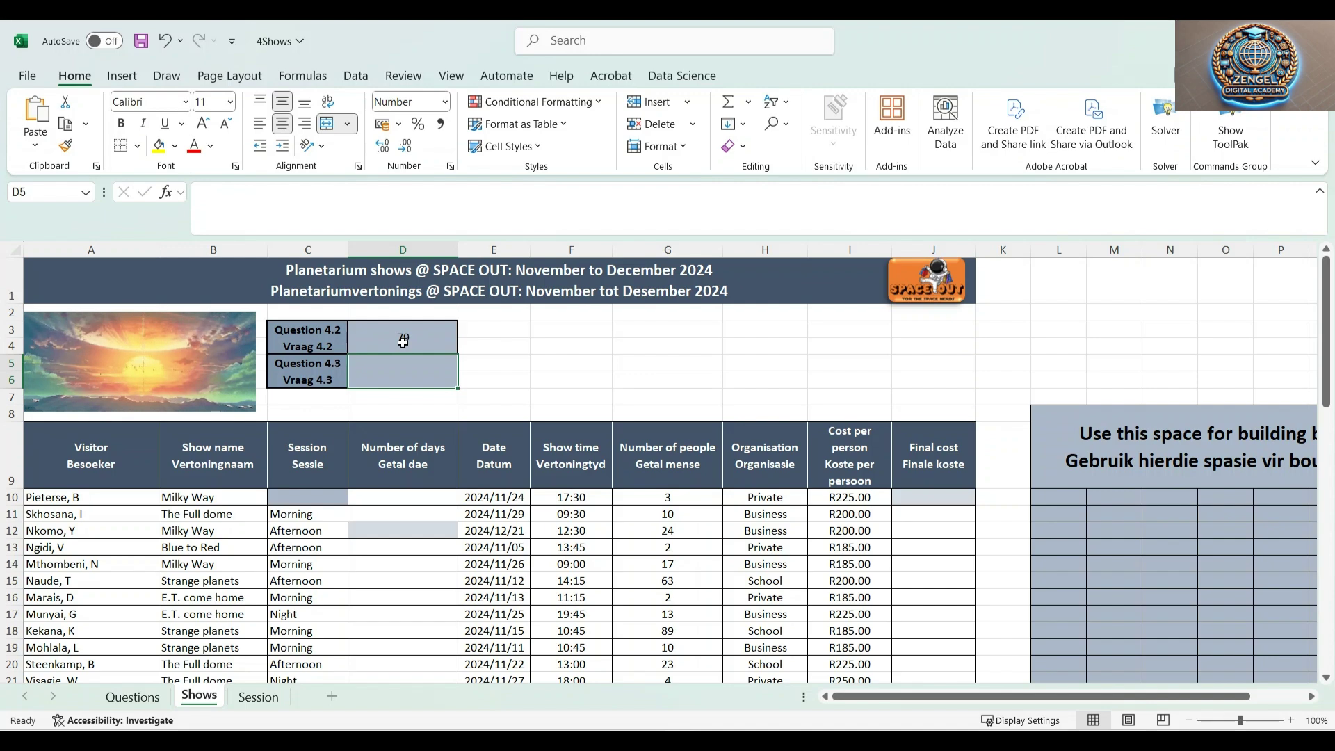
Examine the highest values in the Number of people column to verify the result in D3
{"action": "scroll", "coordinate": [665, 605], "scroll_direction": "down", "scroll_amount": 6}
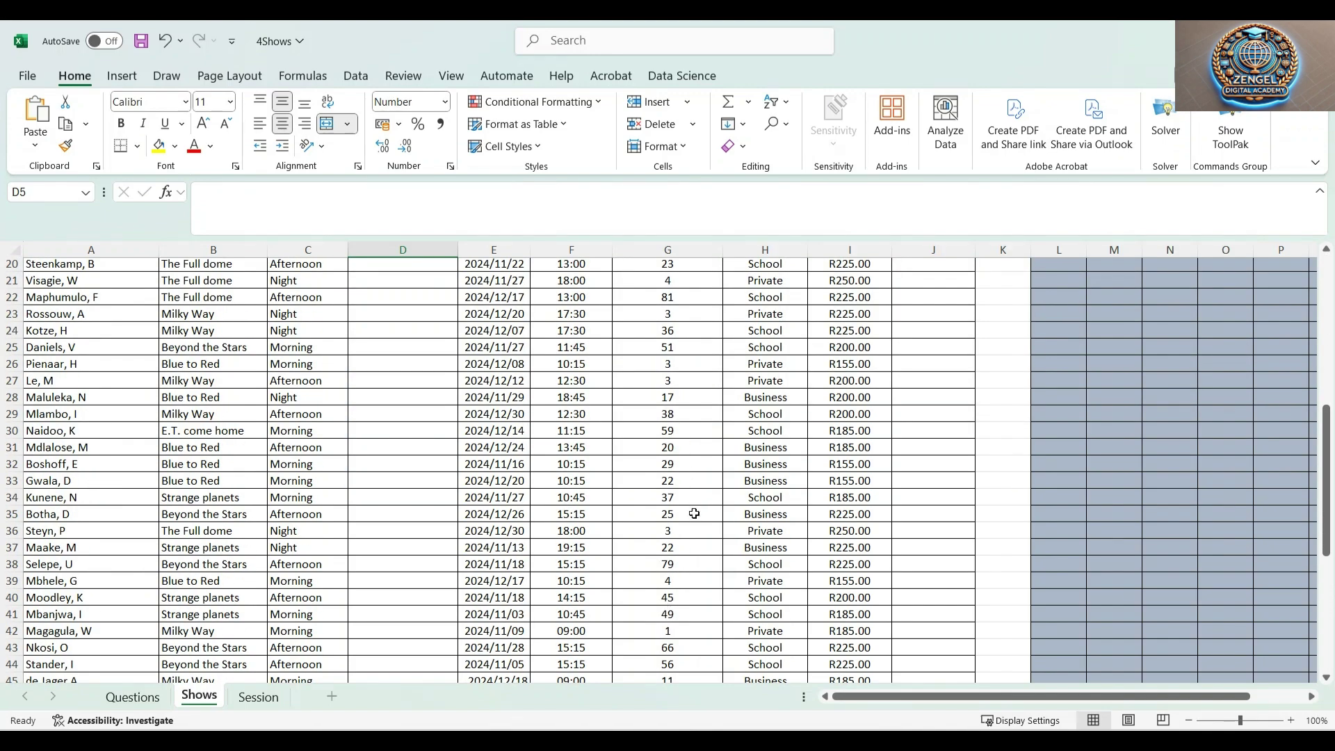
{"action": "scroll", "coordinate": [669, 613], "scroll_direction": "down", "scroll_amount": 3}
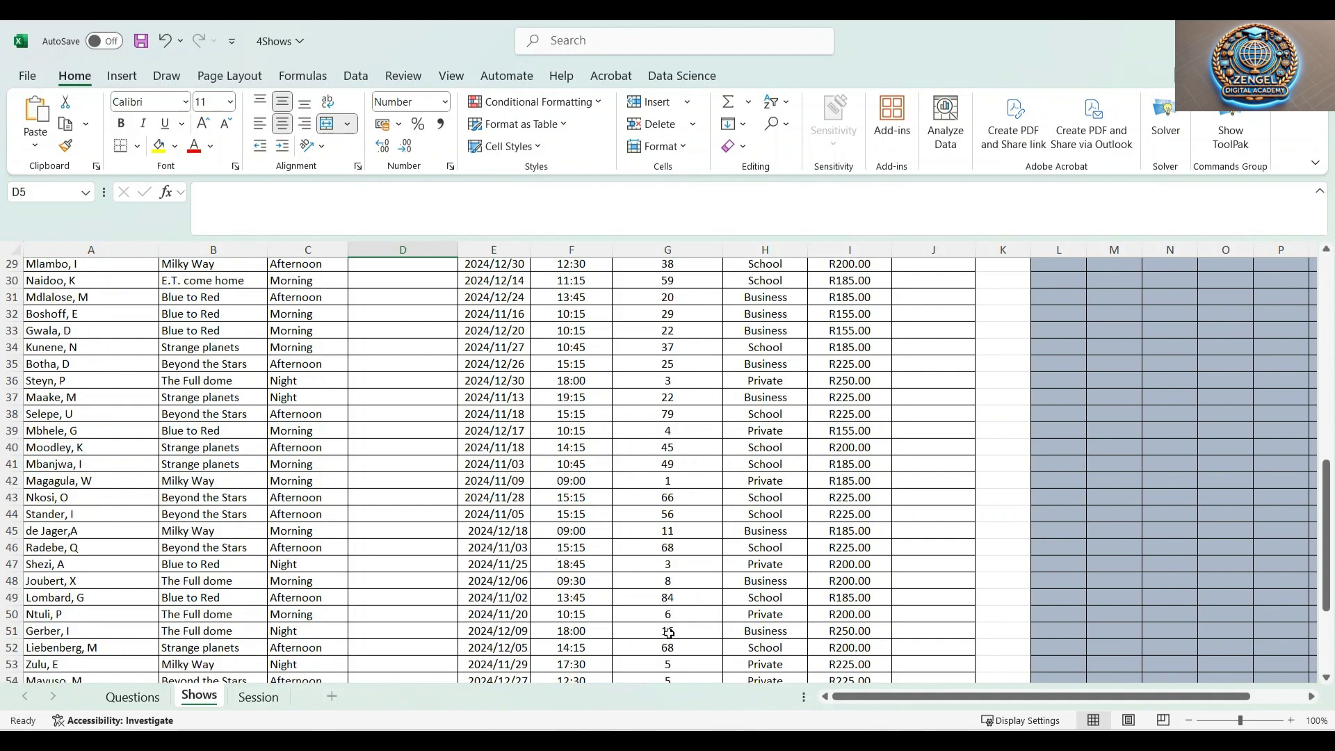
{"action": "scroll", "coordinate": [663, 652], "scroll_direction": "down", "scroll_amount": 3}
{"action": "scroll", "coordinate": [662, 656], "scroll_direction": "up", "scroll_amount": 10}
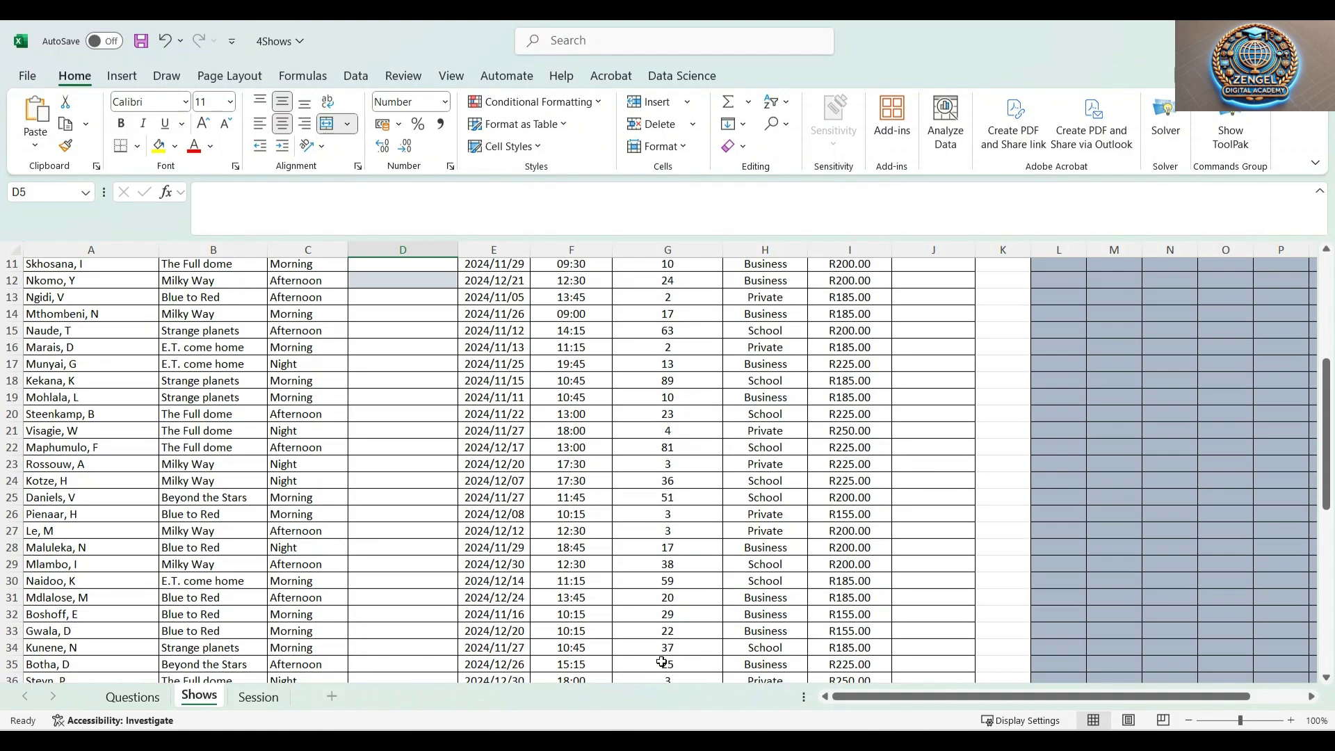
{"action": "scroll", "coordinate": [664, 657], "scroll_direction": "down", "scroll_amount": 4}
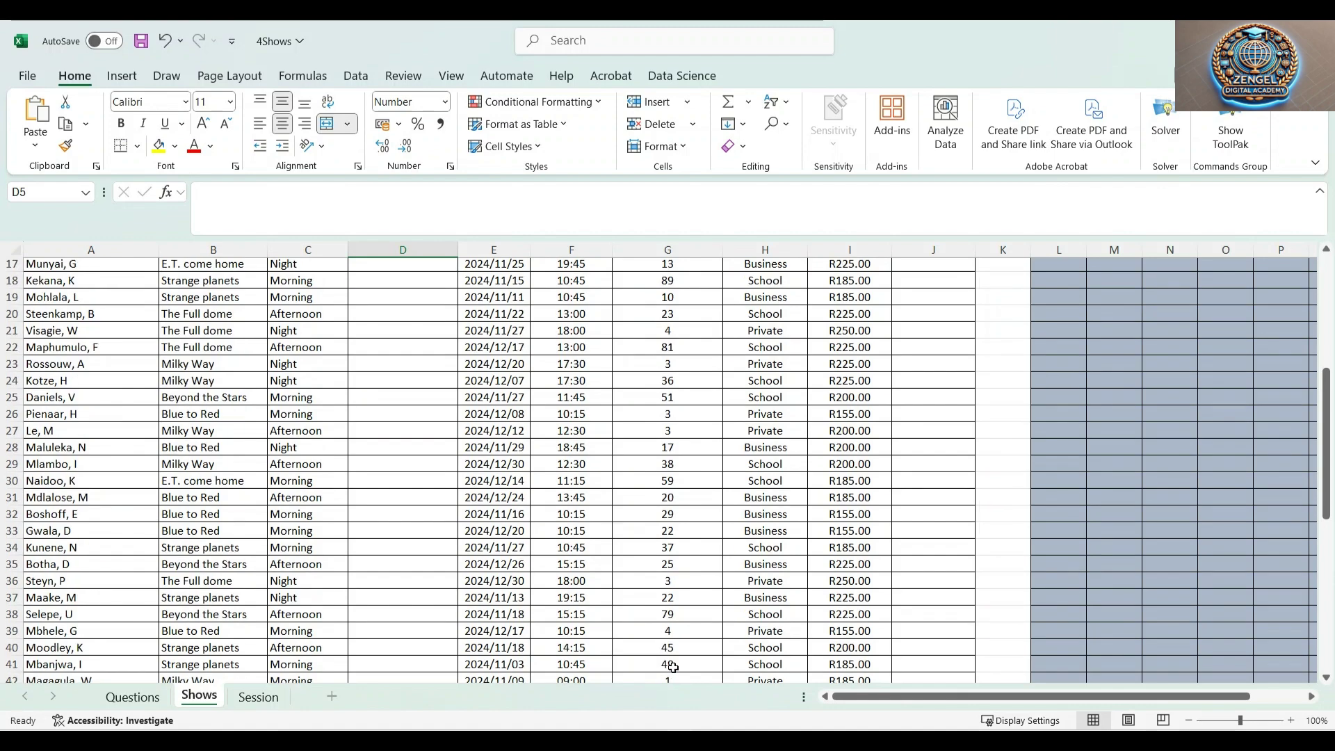
{"action": "scroll", "coordinate": [669, 649], "scroll_direction": "down", "scroll_amount": 7}
{"action": "scroll", "coordinate": [660, 587], "scroll_direction": "up", "scroll_amount": 4}
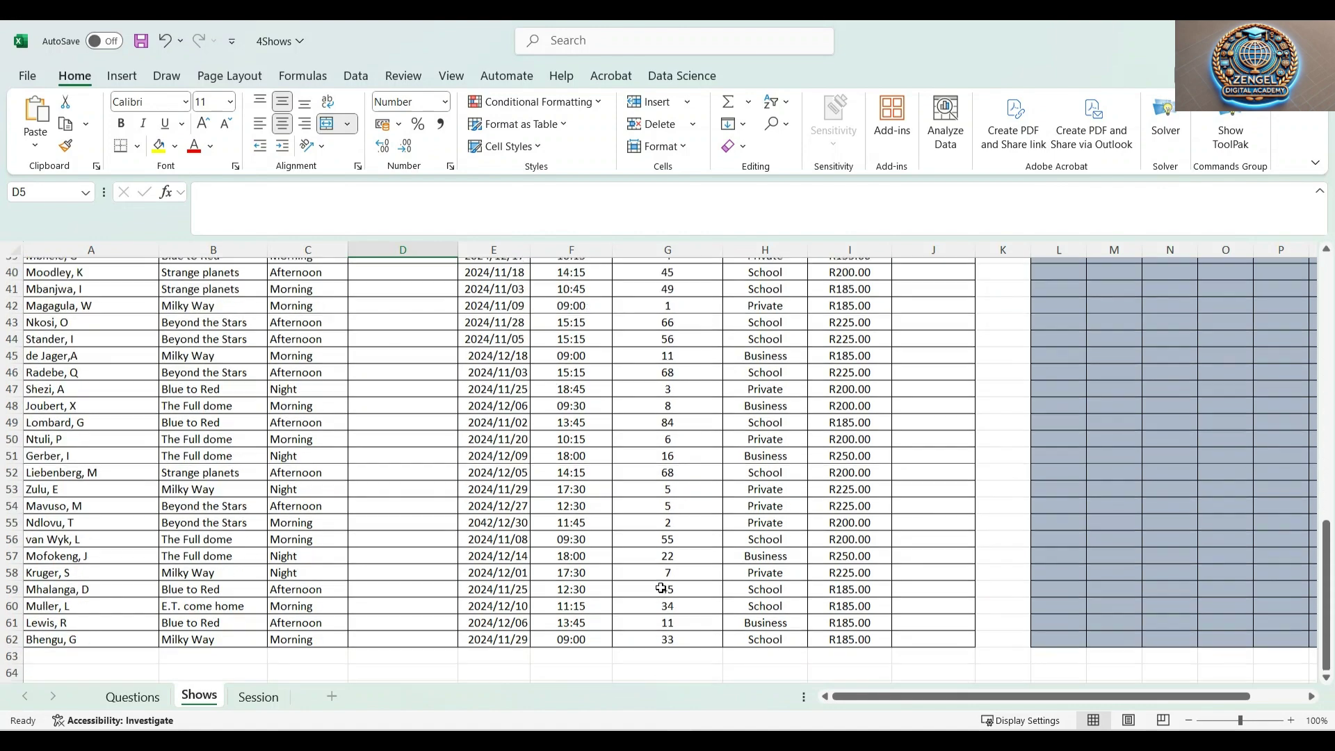
{"action": "scroll", "coordinate": [660, 587], "scroll_direction": "up", "scroll_amount": 2}
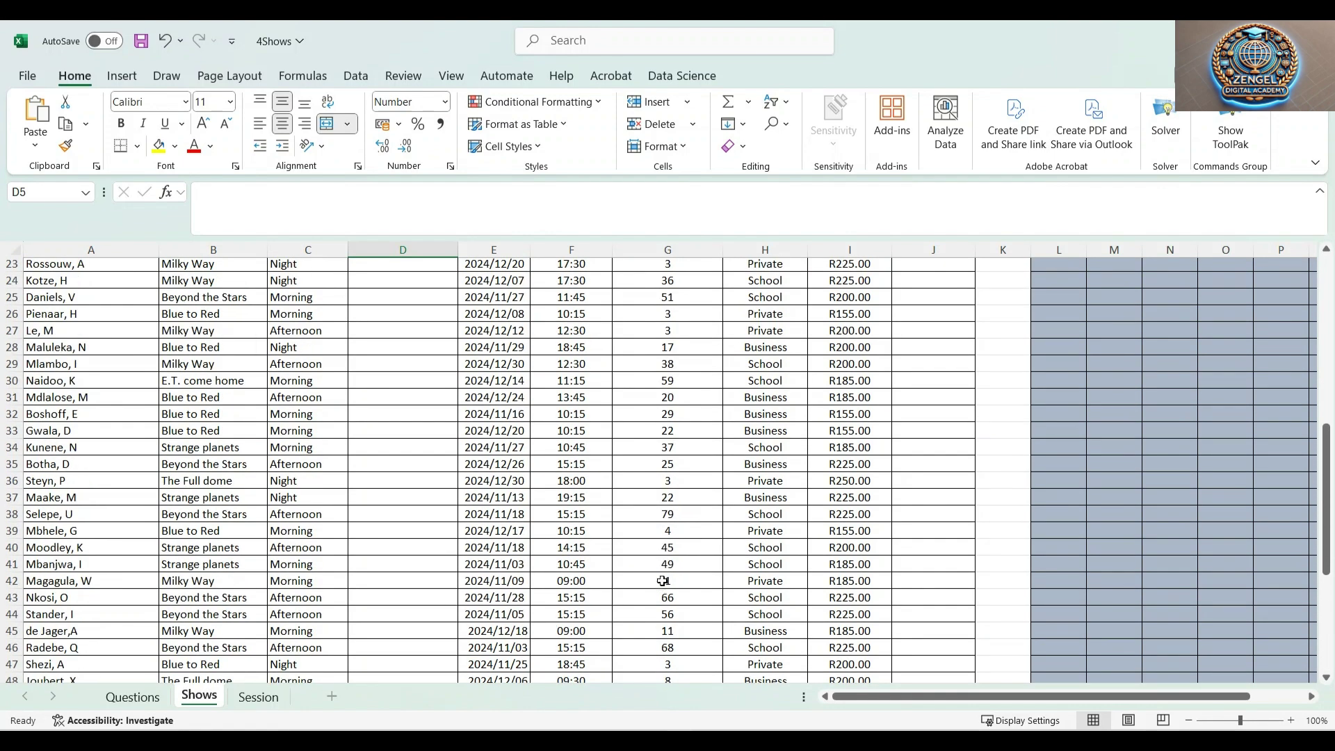
{"action": "left_click", "coordinate": [672, 512]}
{"action": "scroll", "coordinate": [672, 512], "scroll_direction": "up", "scroll_amount": 7}
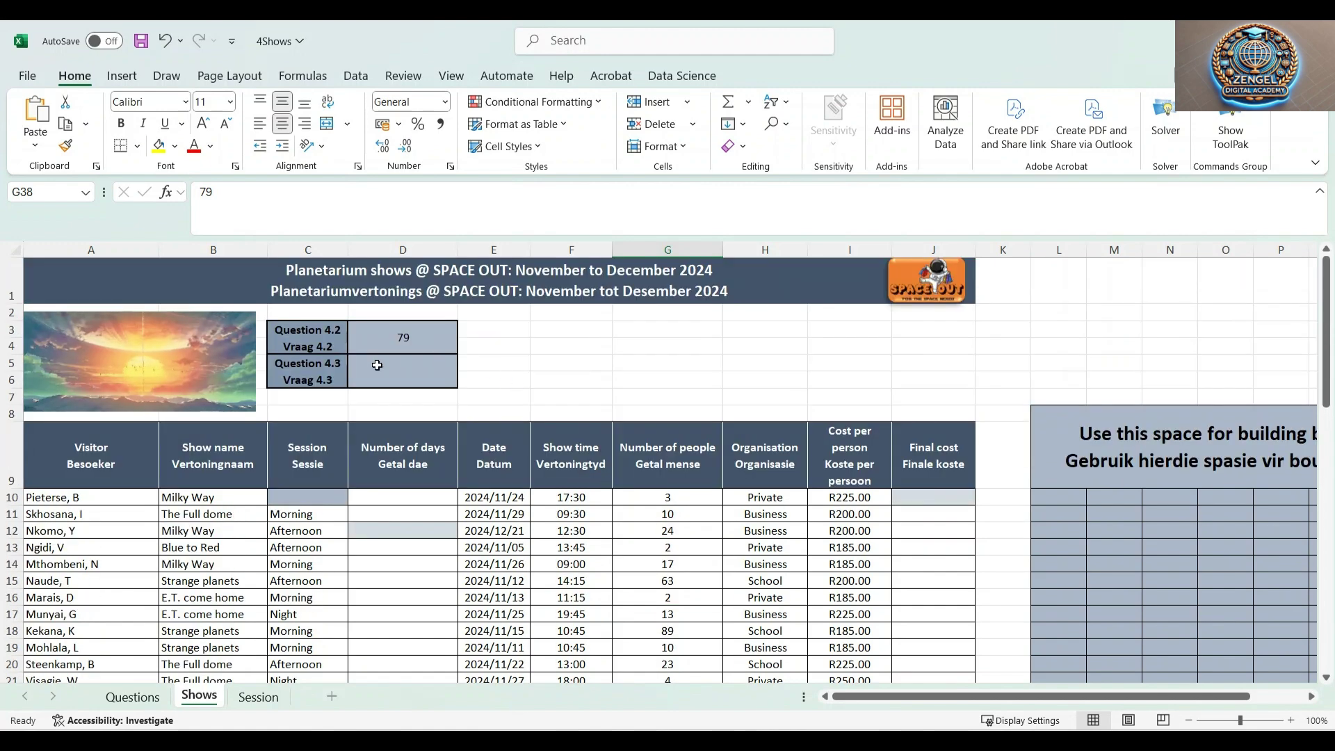
Read question 4.3 on the Questions sheet and start a SUMIF function in cell D5 of the Shows sheet
{"action": "left_click", "coordinate": [377, 366]}
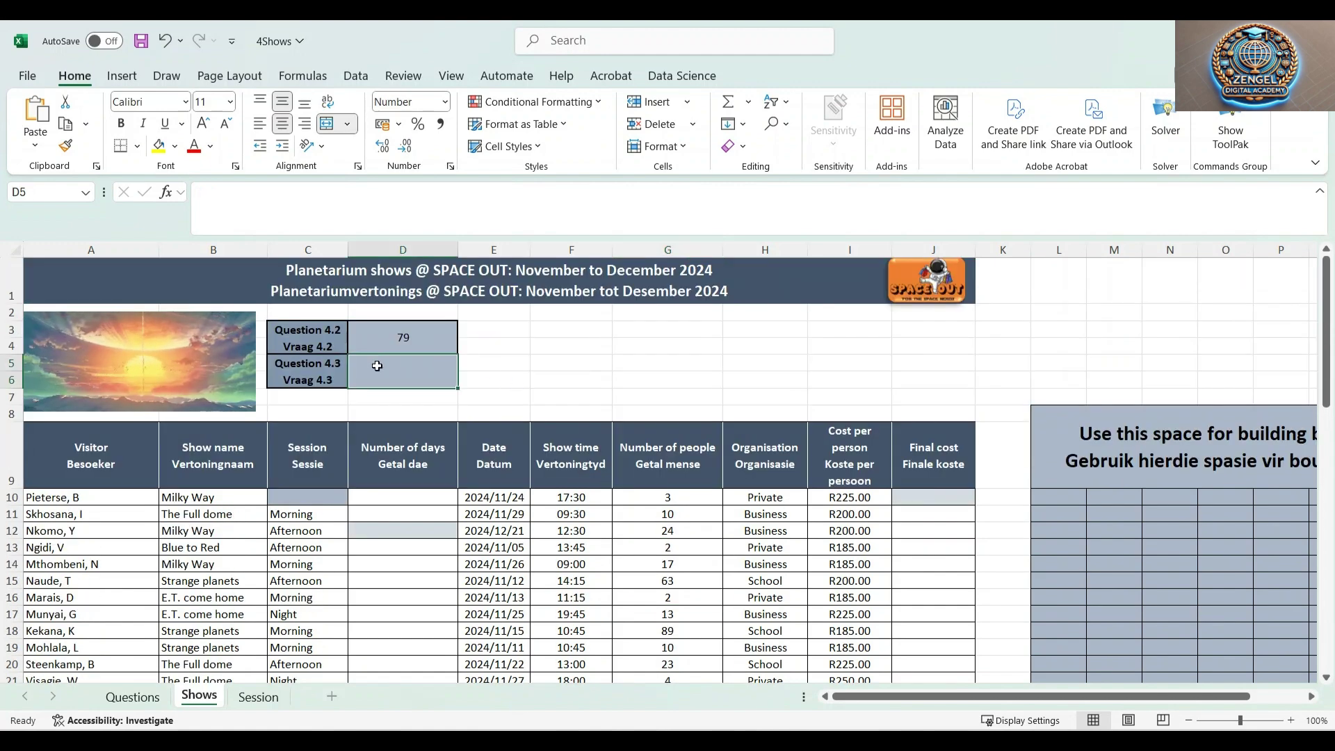
{"action": "left_click", "coordinate": [132, 696]}
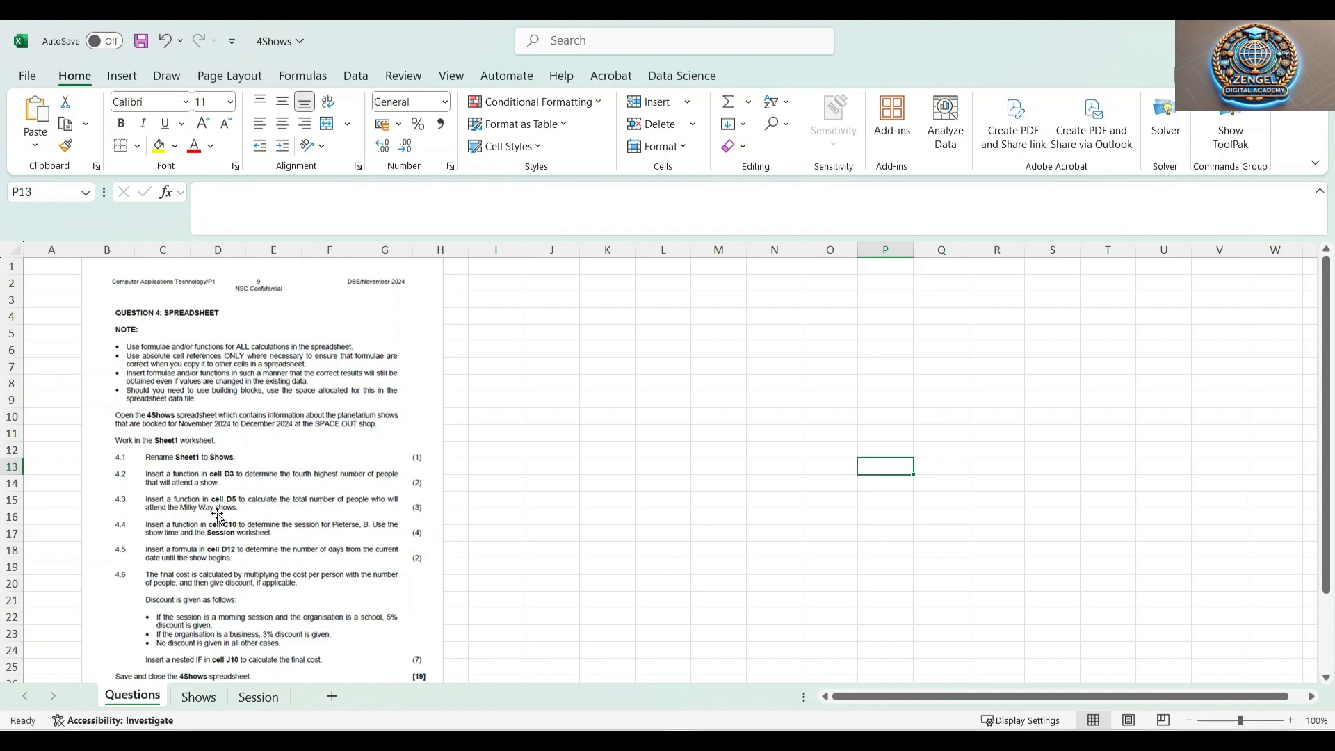
{"action": "left_click", "coordinate": [200, 696]}
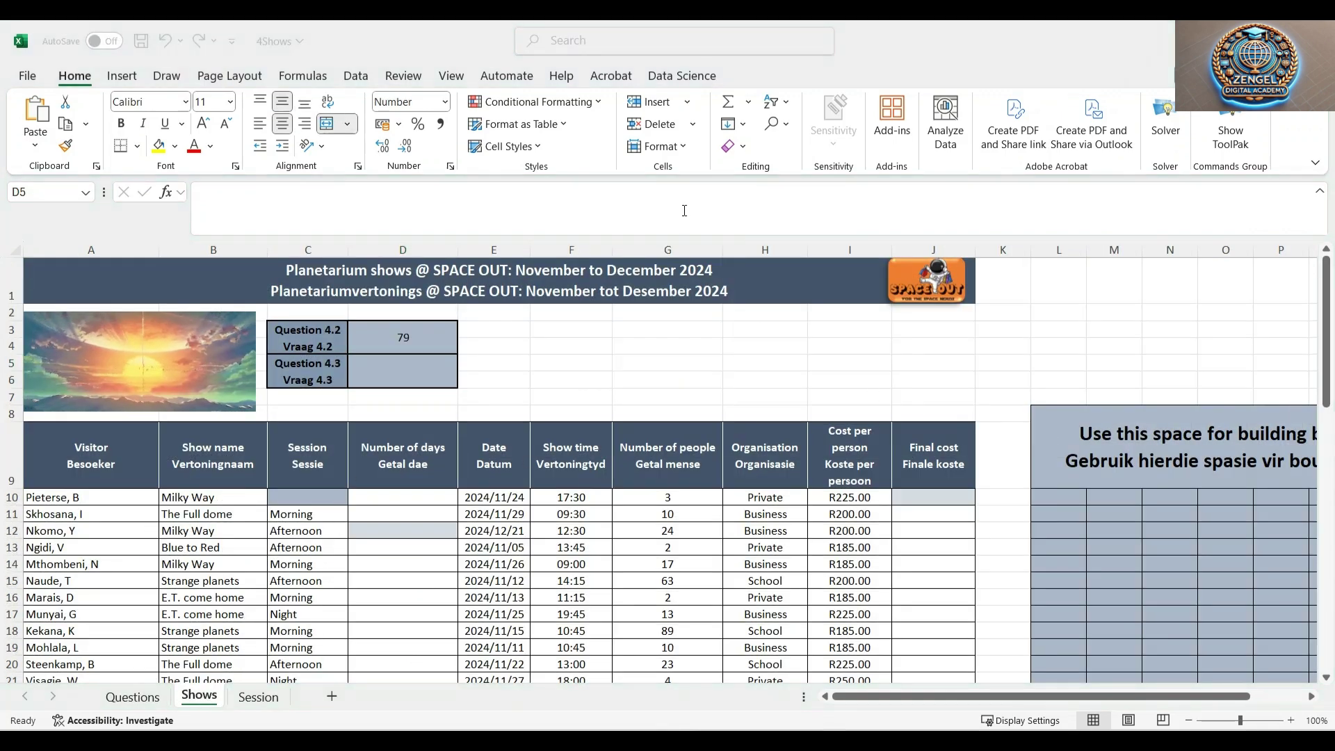
{"action": "left_click", "coordinate": [406, 370]}
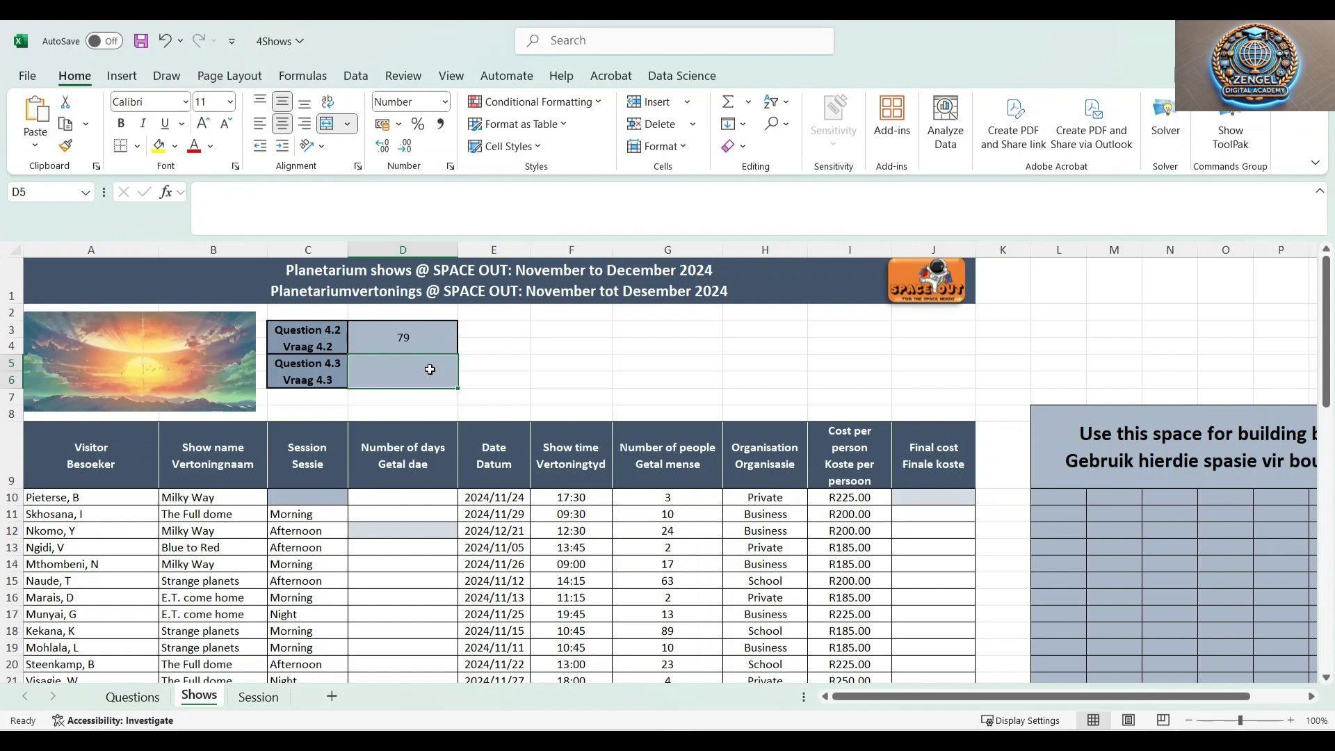
{"action": "type", "text": "="}
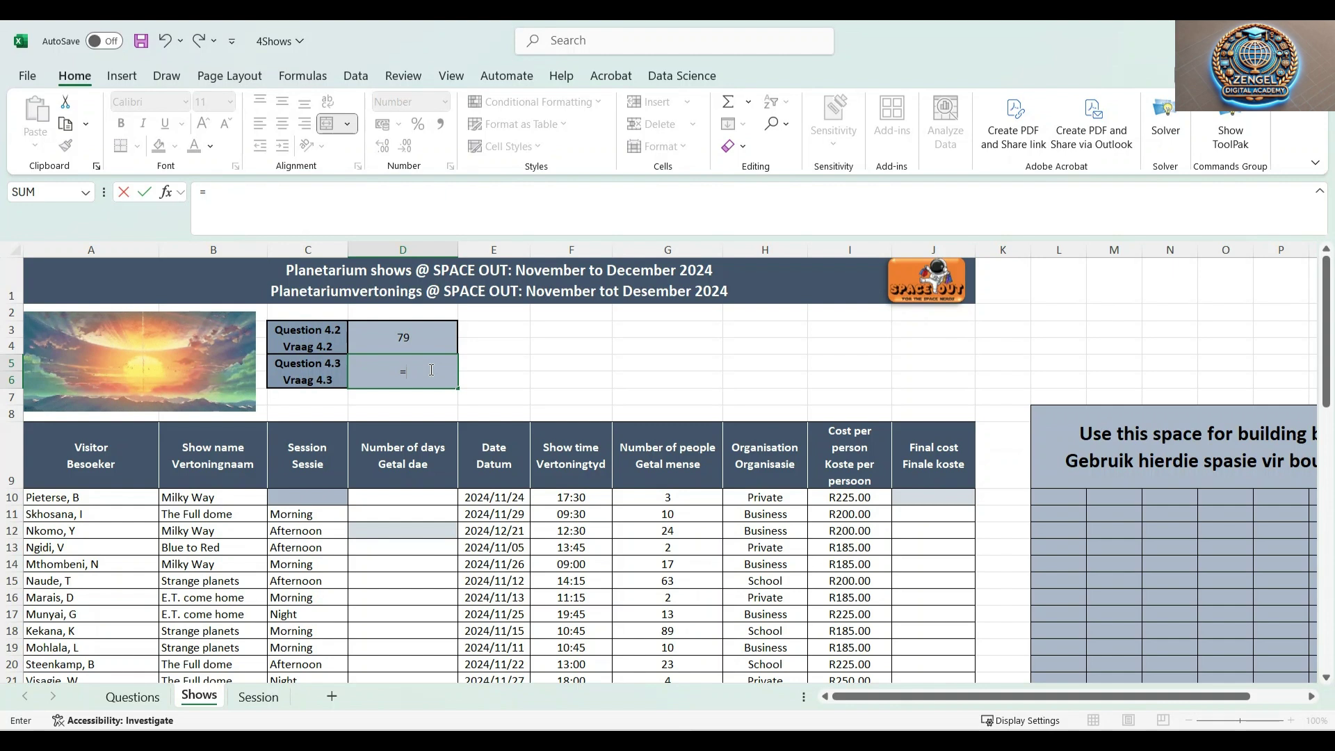
{"action": "type", "text": "sum"}
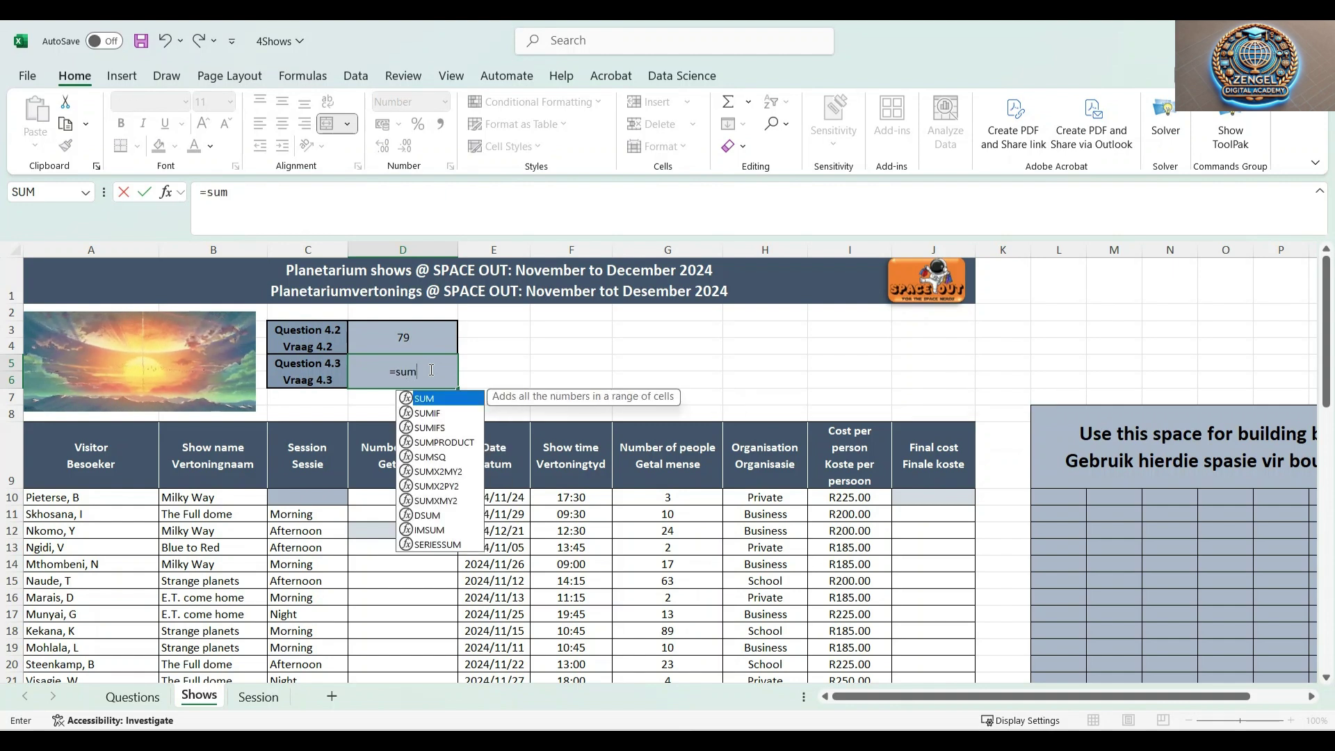
{"action": "double_click", "coordinate": [440, 414]}
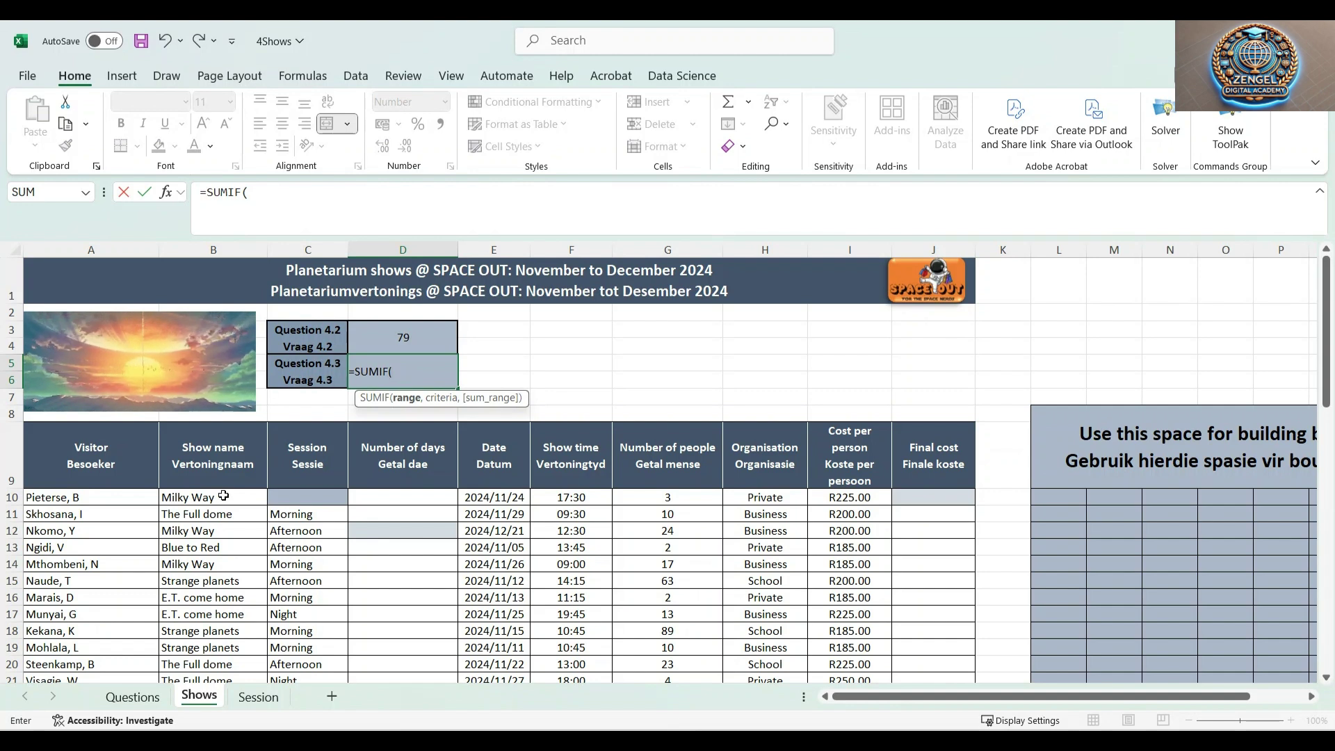
Set the Show name range B10:B62 as the SUMIF range and "Milky Way" as its criteria
{"action": "left_click_drag", "start_coordinate": [223, 495], "coordinate": [235, 651]}
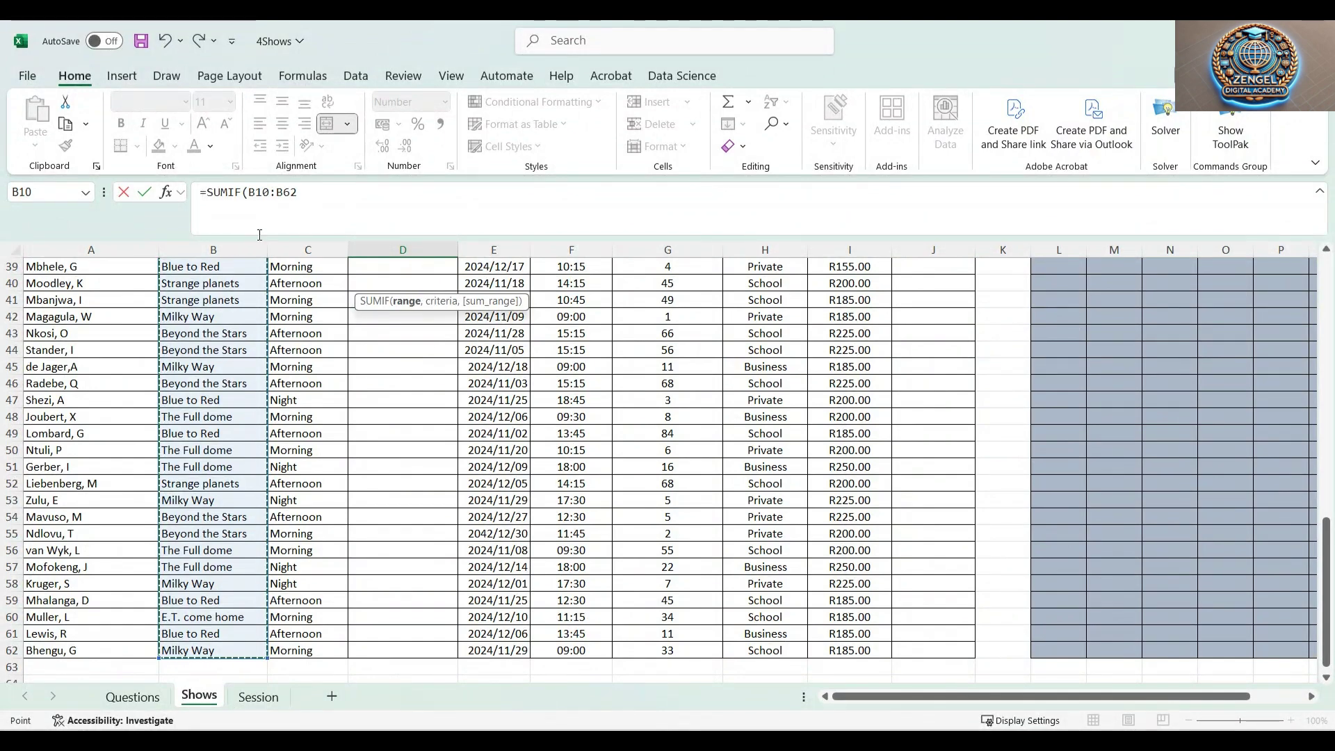
{"action": "left_click", "coordinate": [322, 194]}
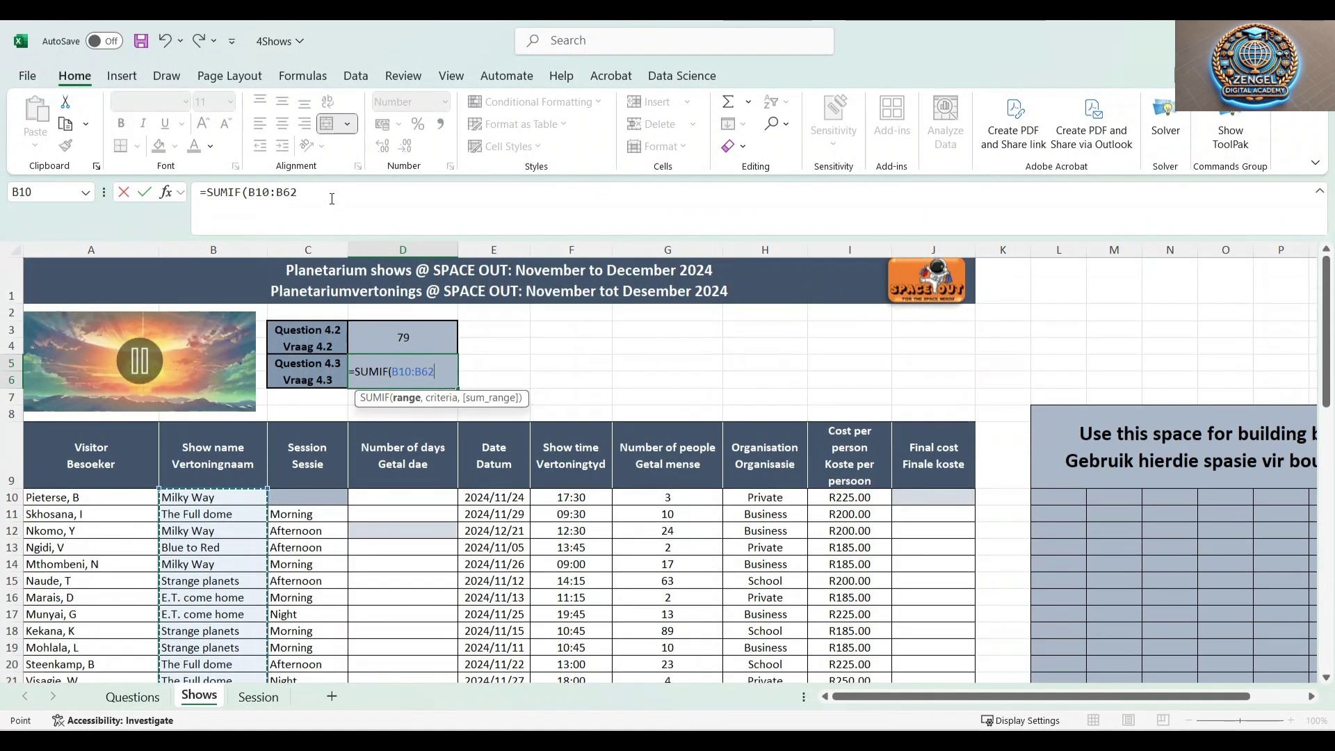
{"action": "type", "text": ","}
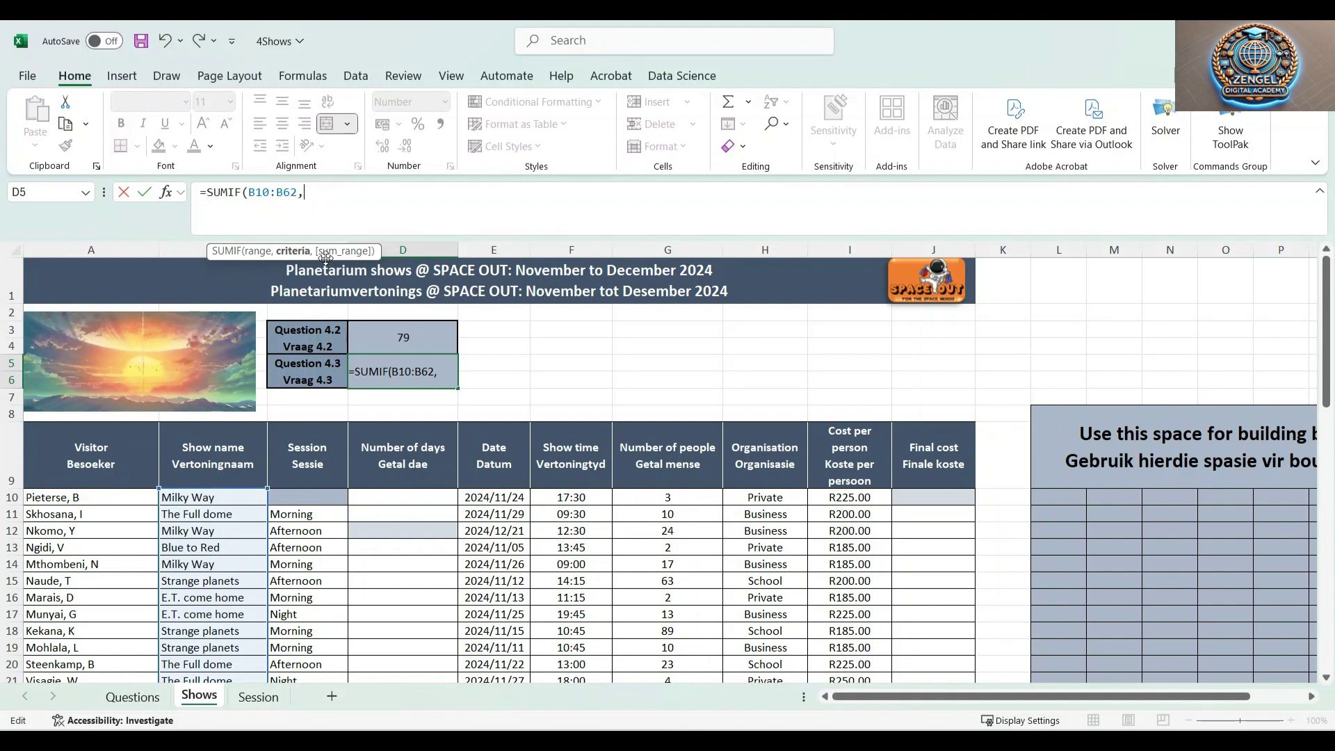
{"action": "type", "text": "\""}
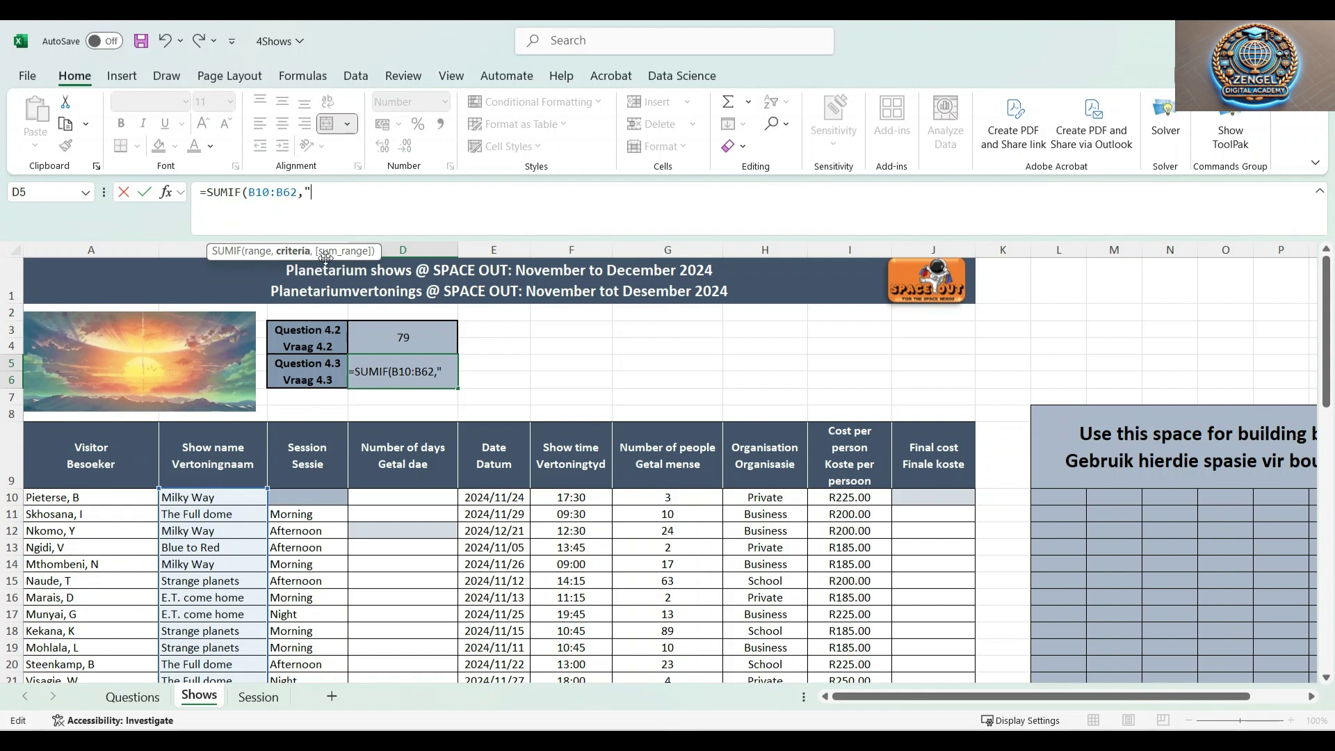
{"action": "type", "text": "Milk"}
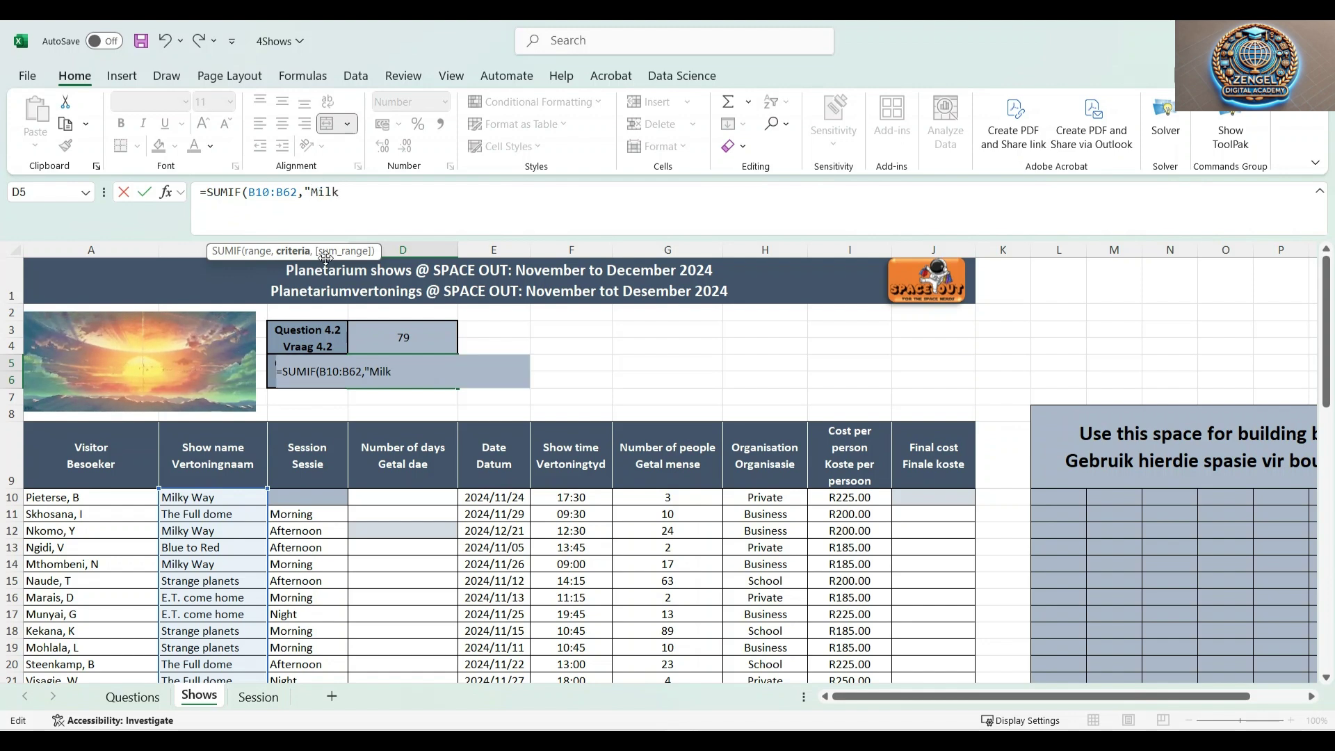
{"action": "type", "text": "y Way\""}
{"action": "type", "text": ","}
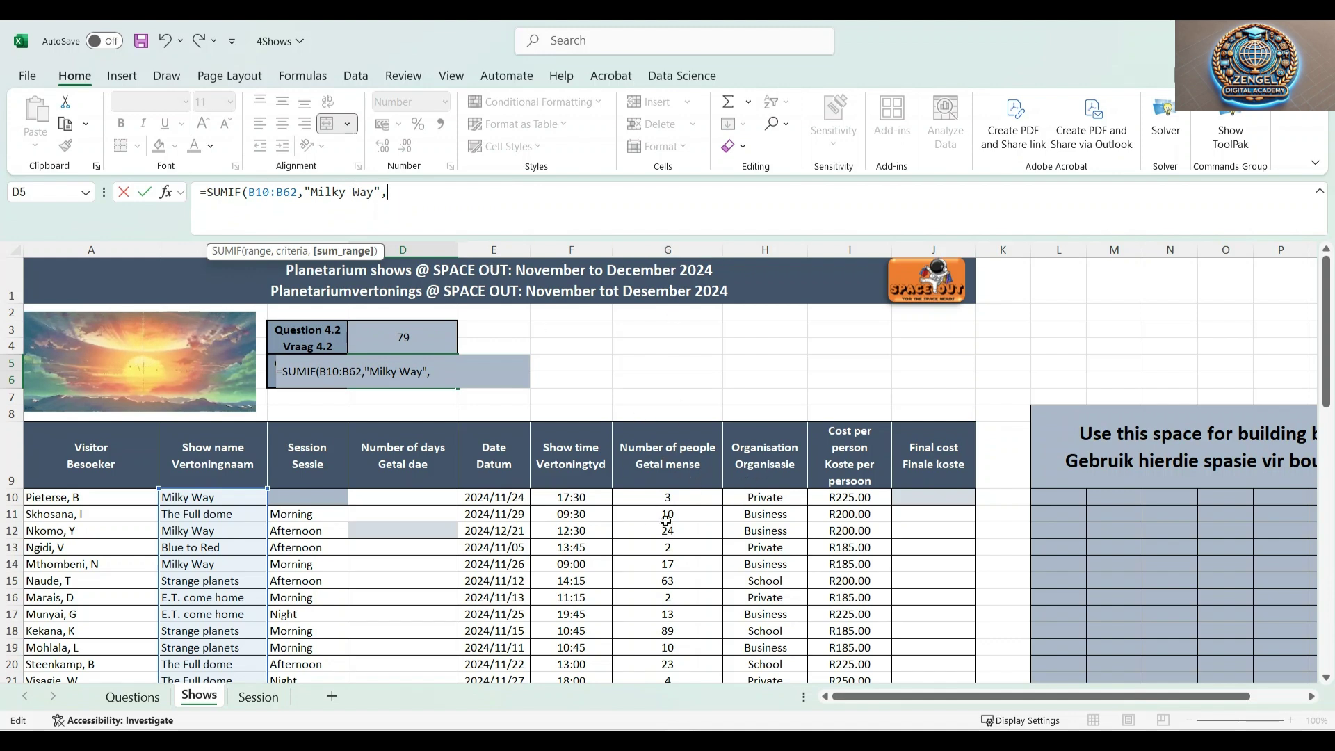
Complete the formula in D5 with the Number of people range as sum range, so it reads =SUMIF(B10:B62,"Milky Way",G10:G62)
{"action": "left_click_drag", "start_coordinate": [671, 500], "coordinate": [695, 657]}
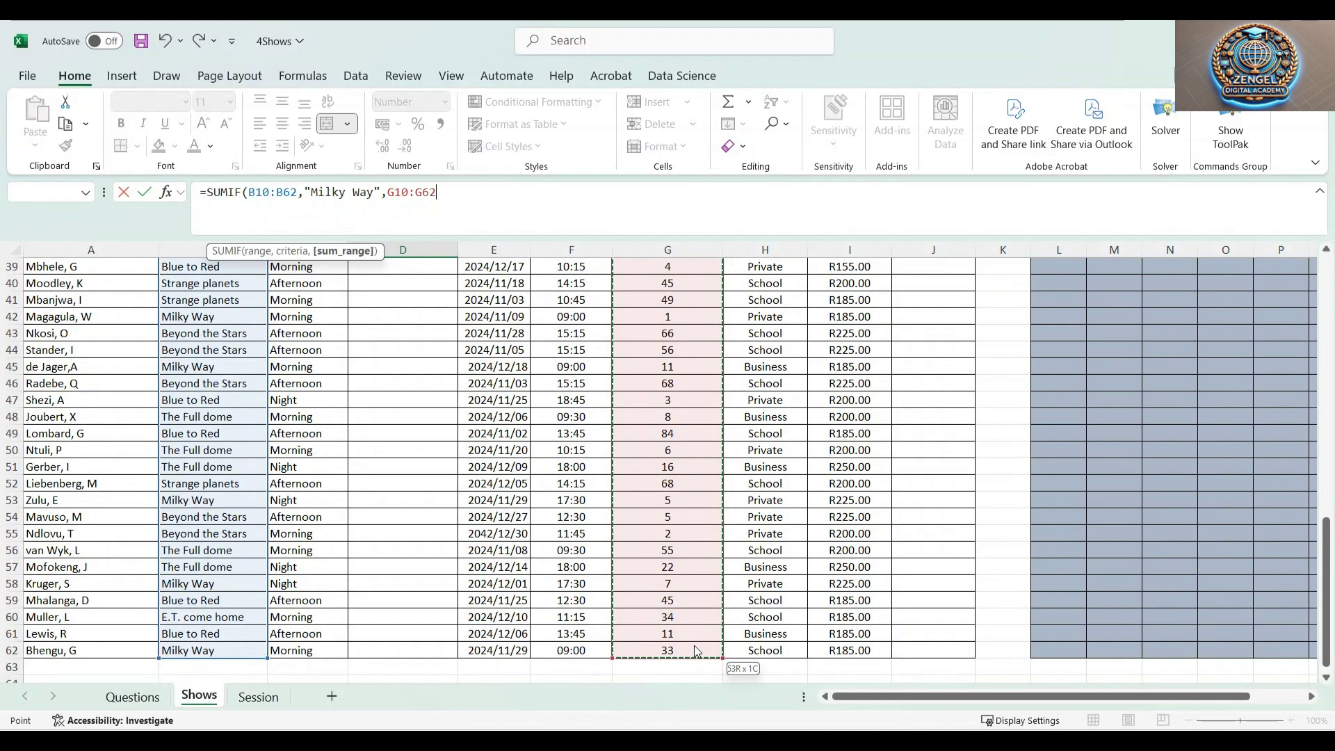
{"action": "scroll", "coordinate": [694, 646], "scroll_direction": "up", "scroll_amount": 13}
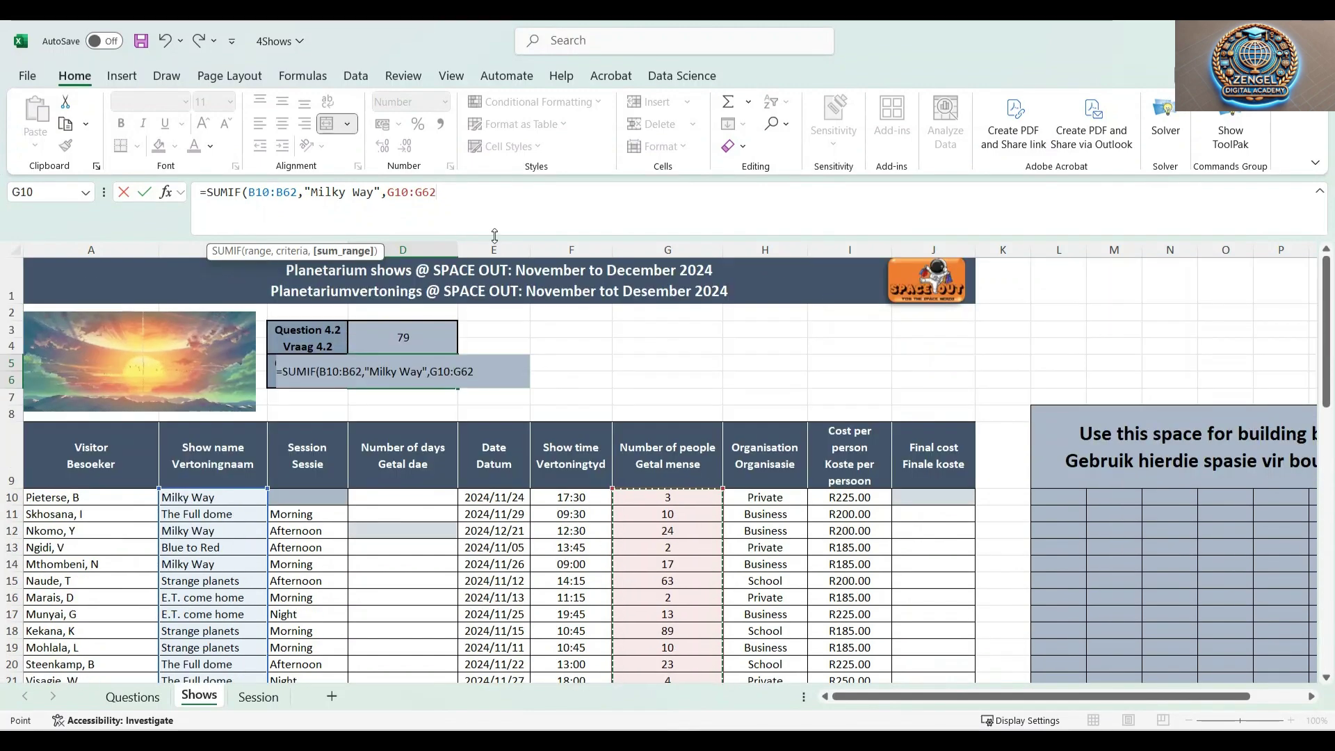
{"action": "type", "text": ")"}
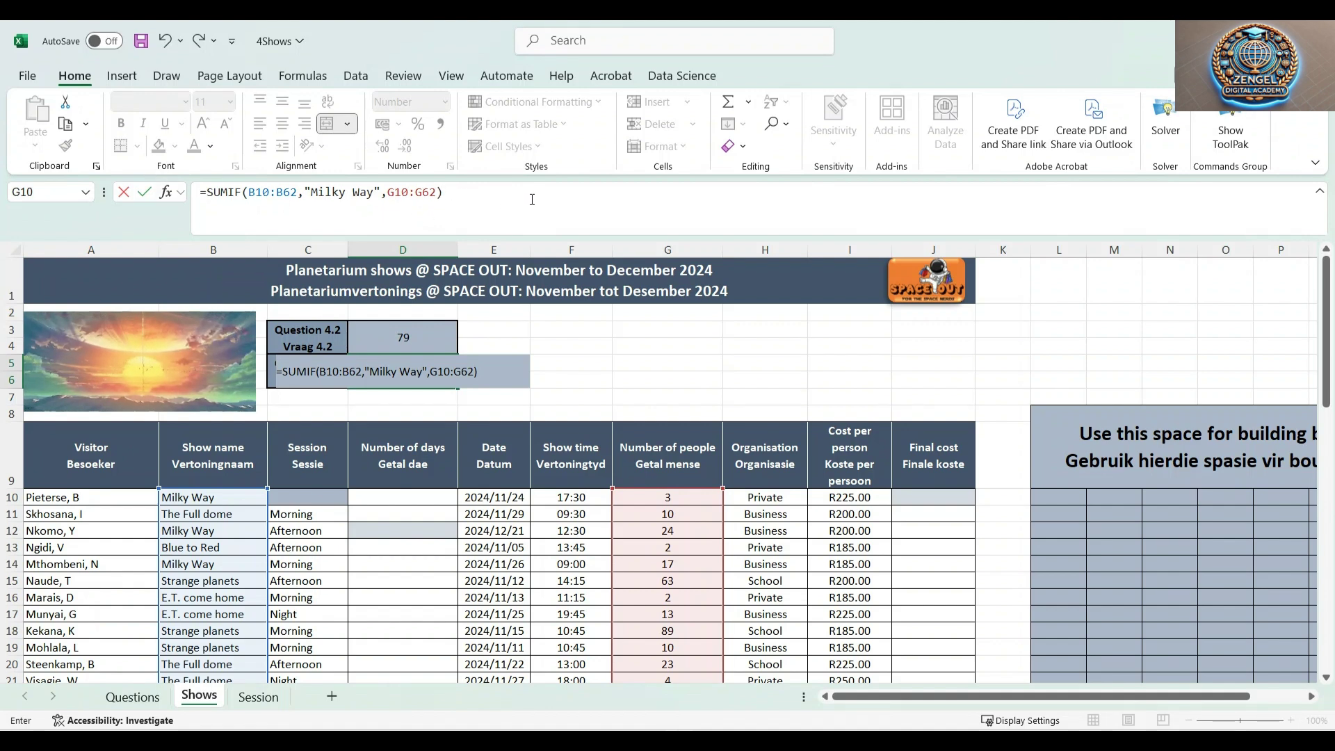
{"action": "key", "text": "Return"}
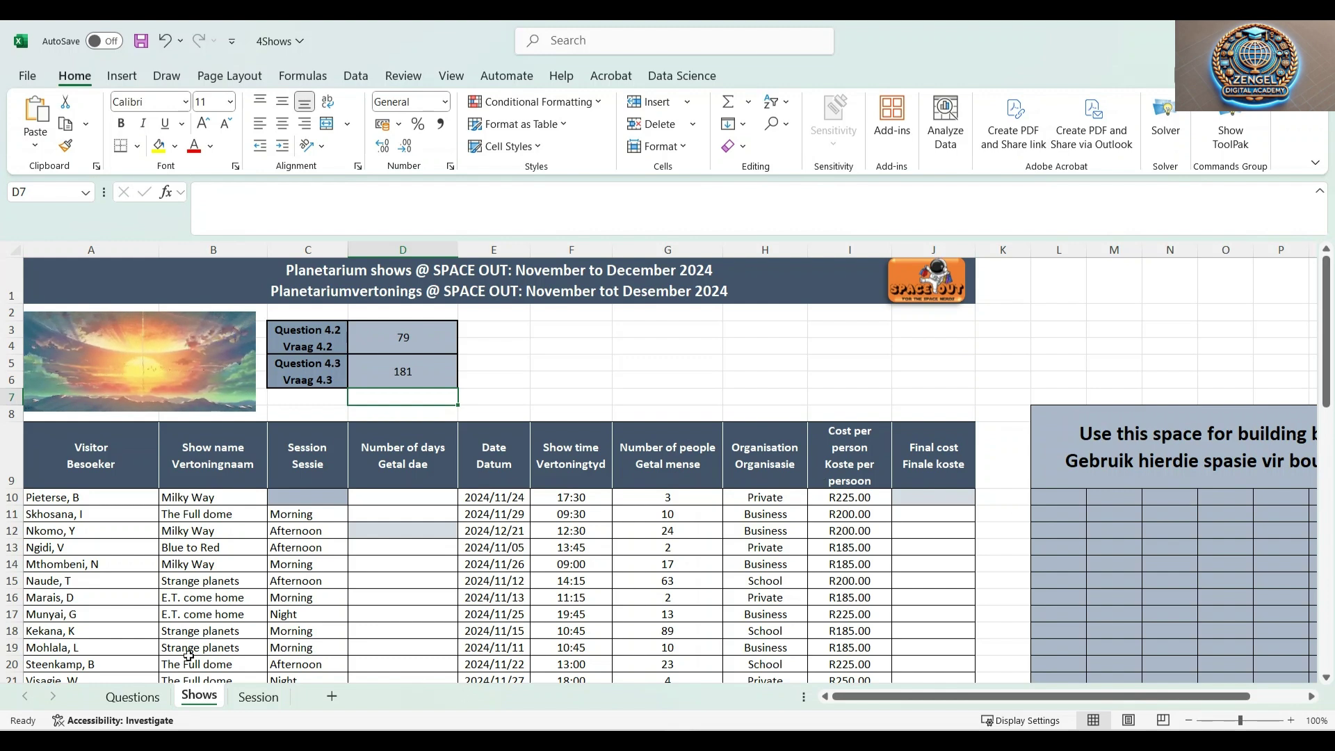
Read question 4.4 on the Questions sheet and start a VLOOKUP in cell C10 of the Shows sheet with show time F10 as lookup value
{"action": "left_click", "coordinate": [134, 697]}
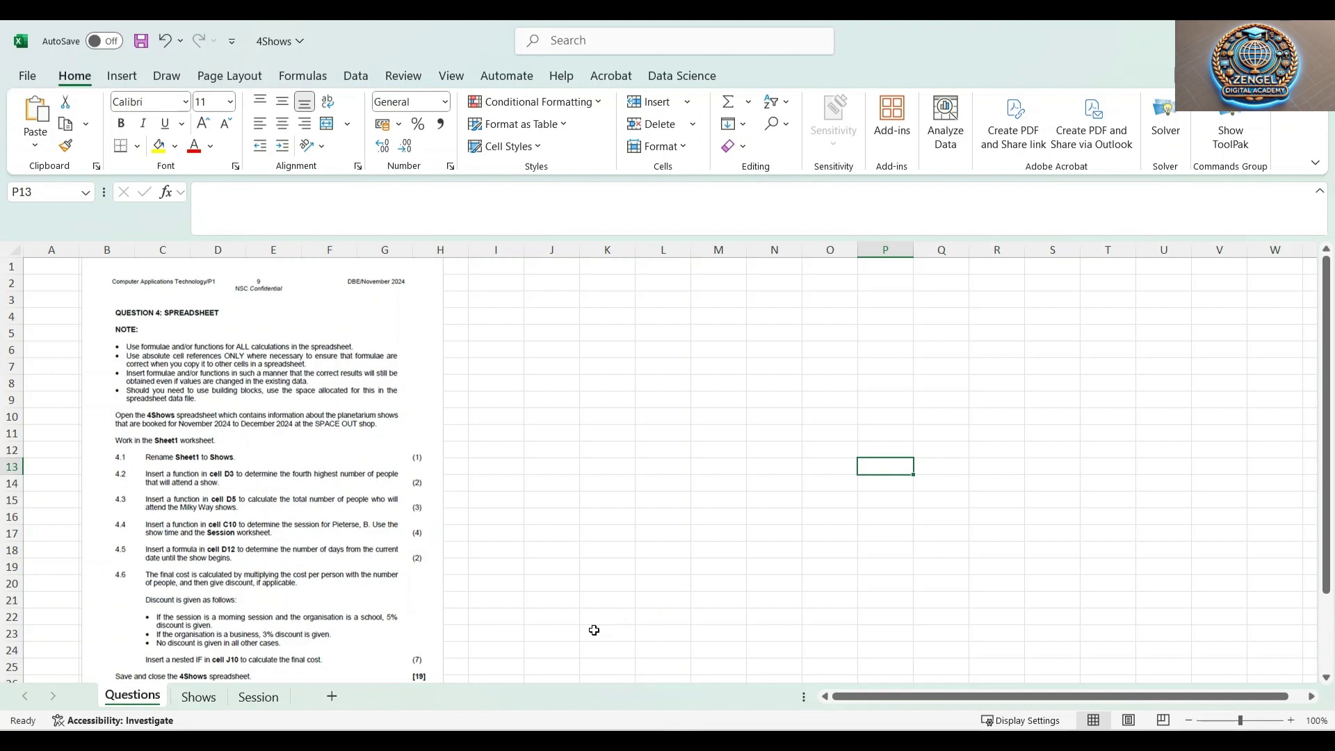
{"action": "left_click", "coordinate": [199, 697]}
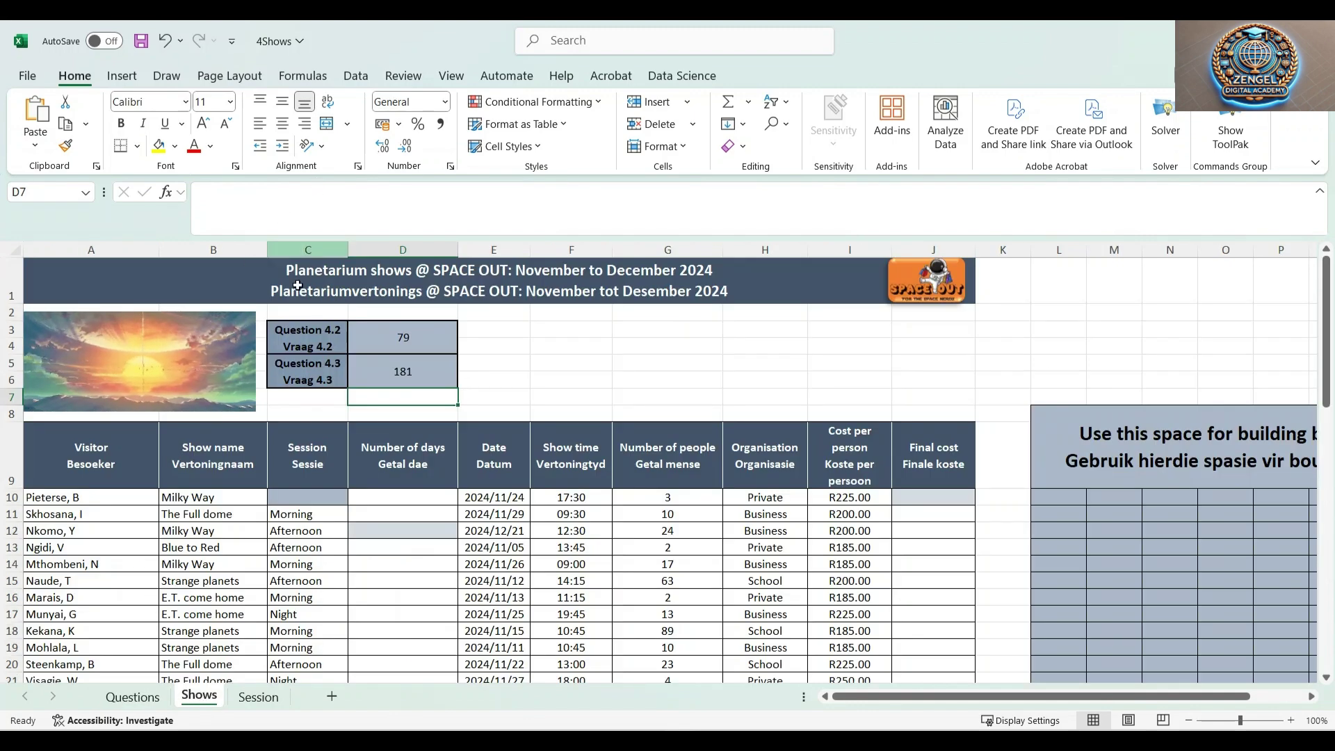
{"action": "left_click", "coordinate": [306, 498]}
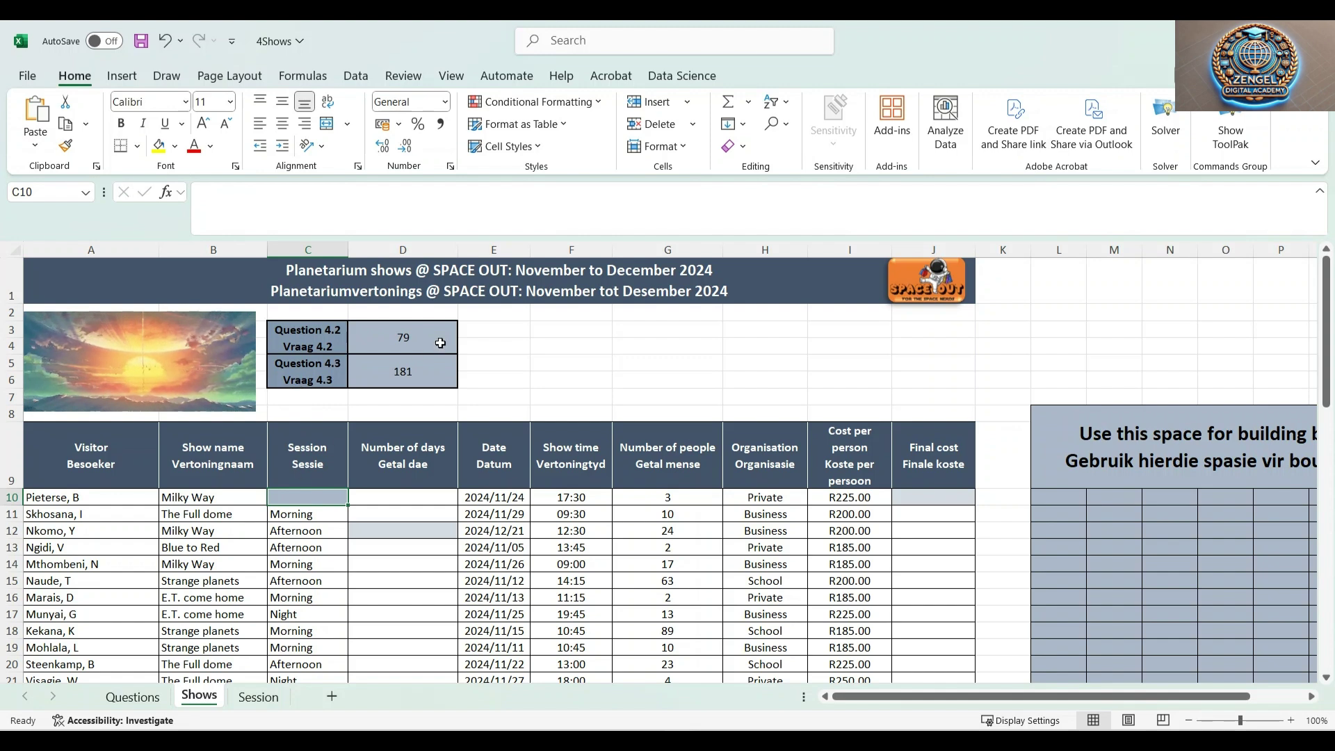
{"action": "type", "text": "="}
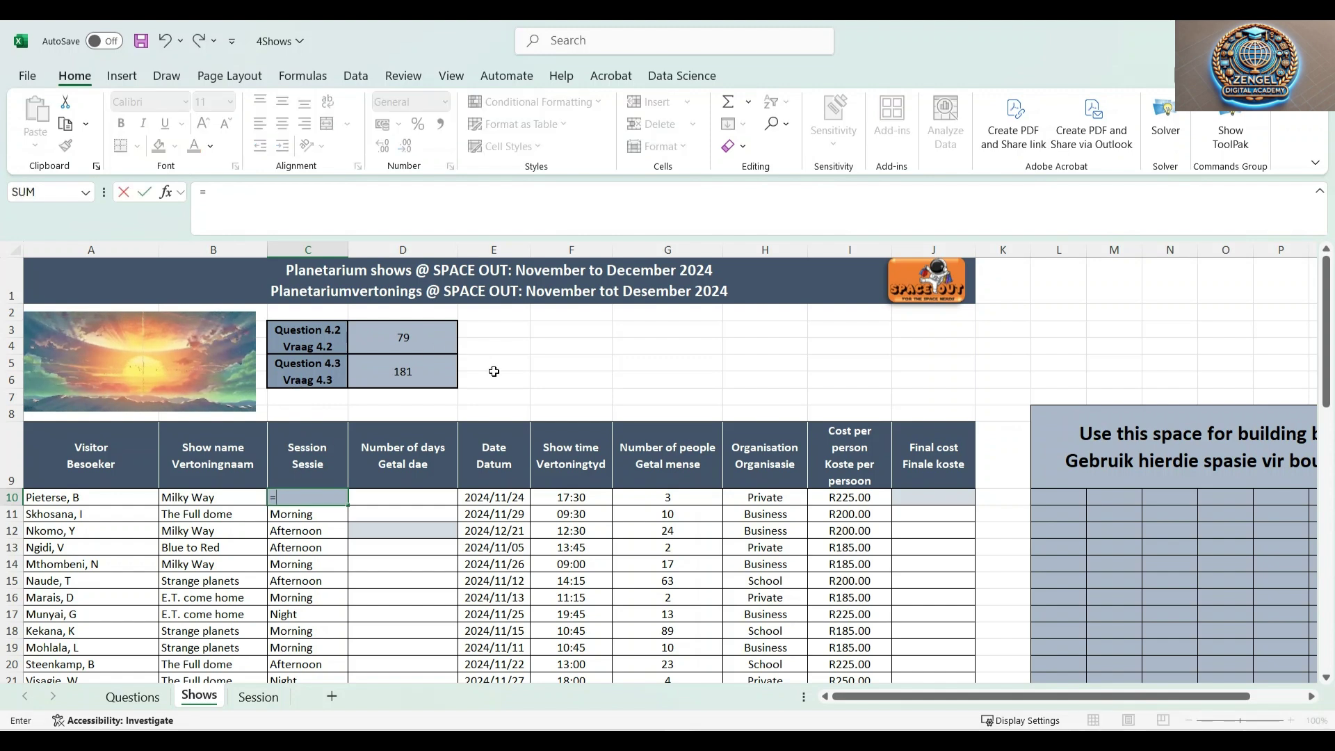
{"action": "type", "text": "vl"}
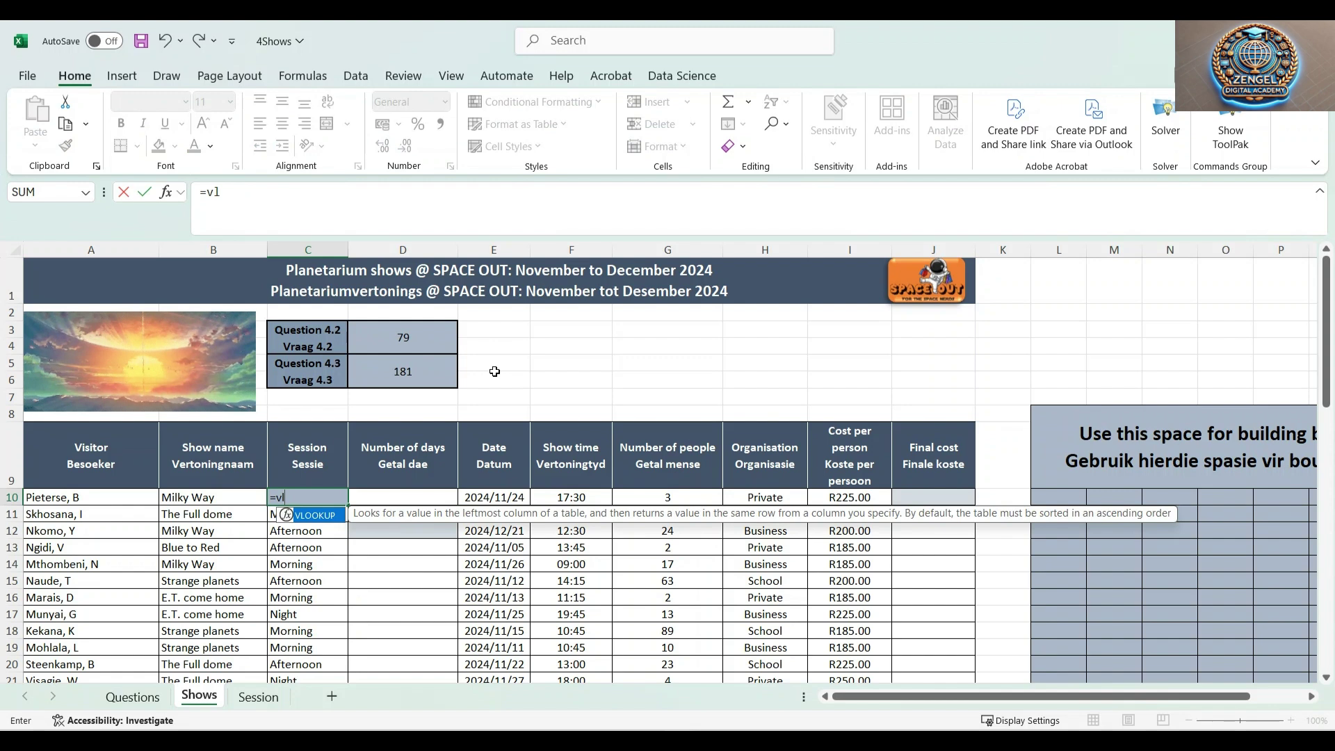
{"action": "double_click", "coordinate": [316, 515]}
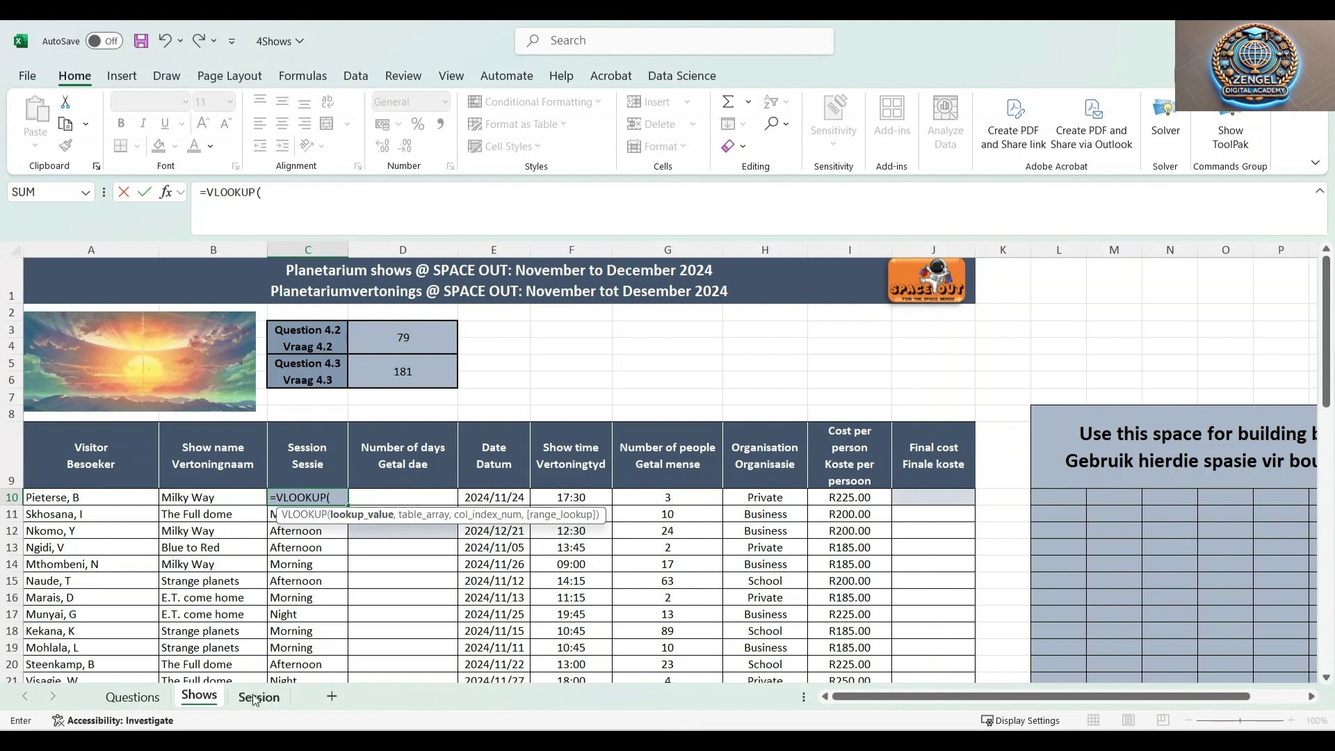
{"action": "left_click", "coordinate": [586, 494]}
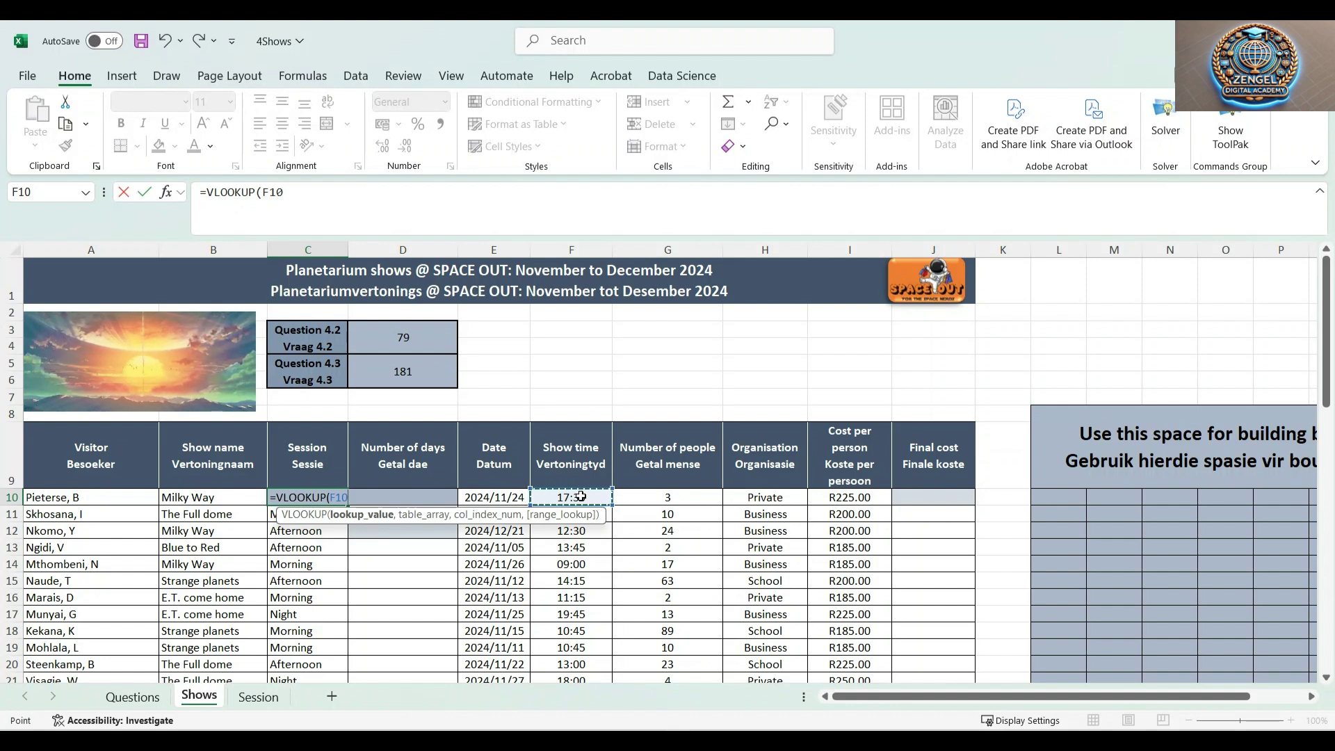
{"action": "type", "text": ","}
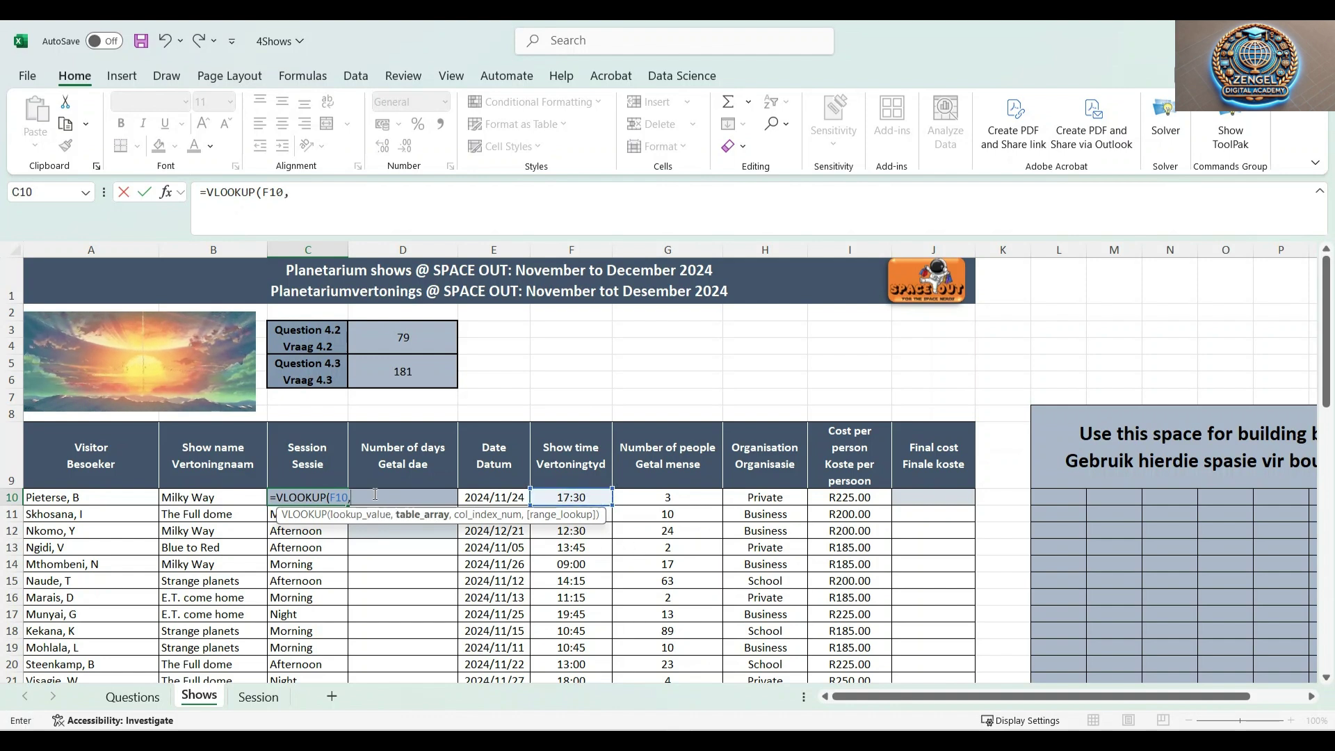
Set the show time and session table A1:B4 on the Session sheet as the VLOOKUP's table array
{"action": "left_click", "coordinate": [258, 696]}
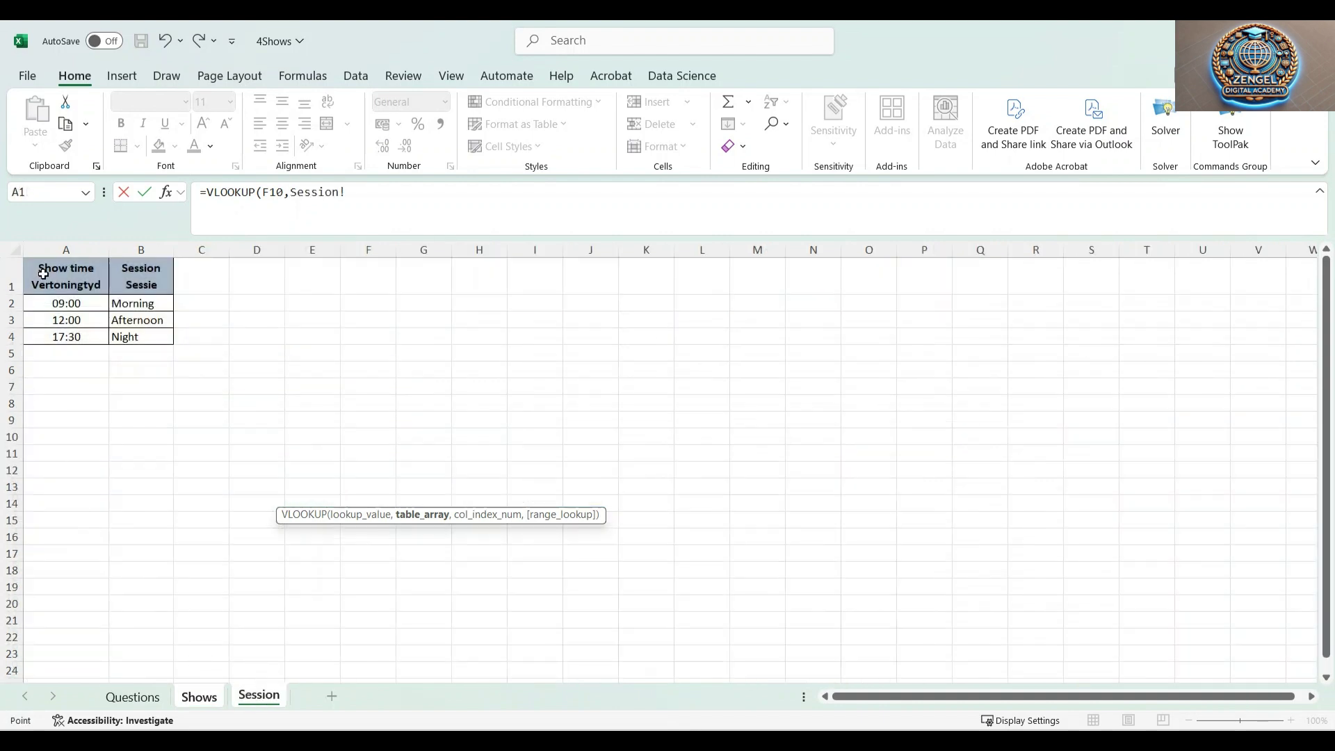
{"action": "left_click", "coordinate": [62, 276]}
{"action": "left_click_drag", "start_coordinate": [73, 276], "coordinate": [148, 337]}
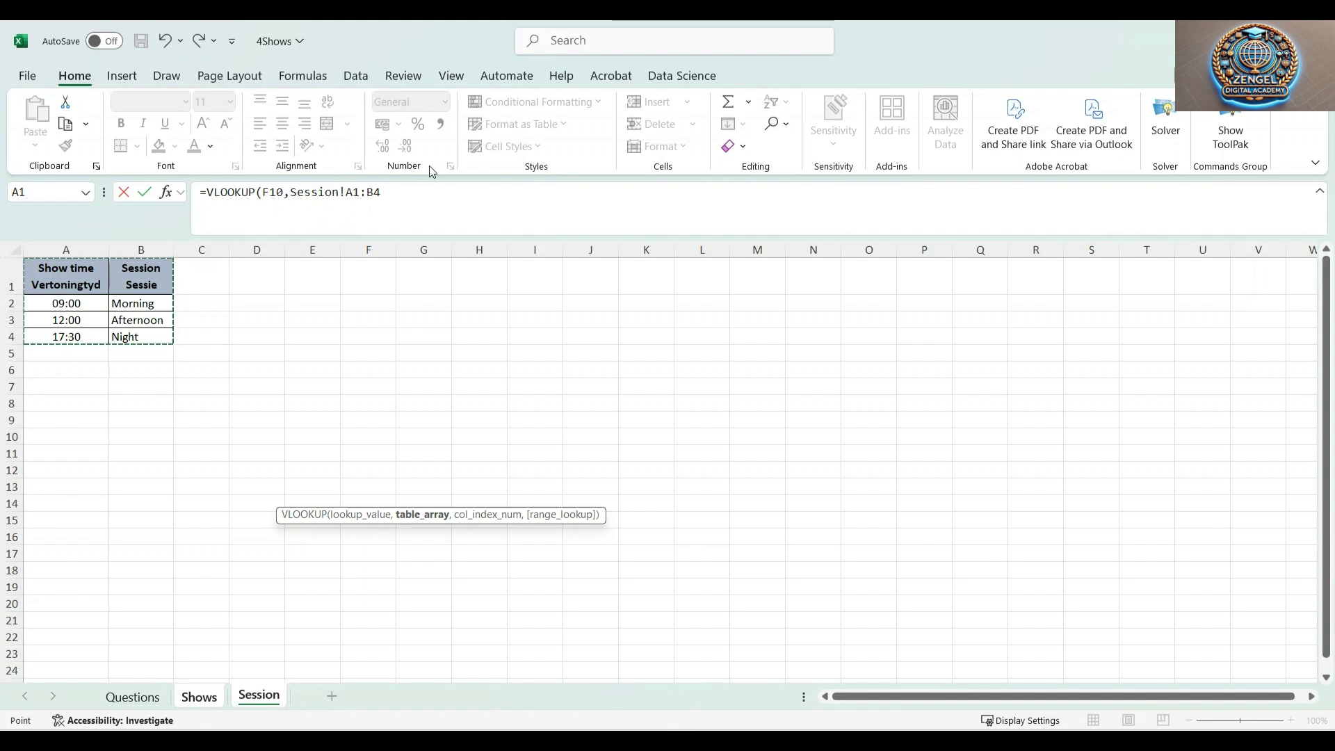
{"action": "left_click", "coordinate": [420, 188]}
{"action": "type", "text": ","}
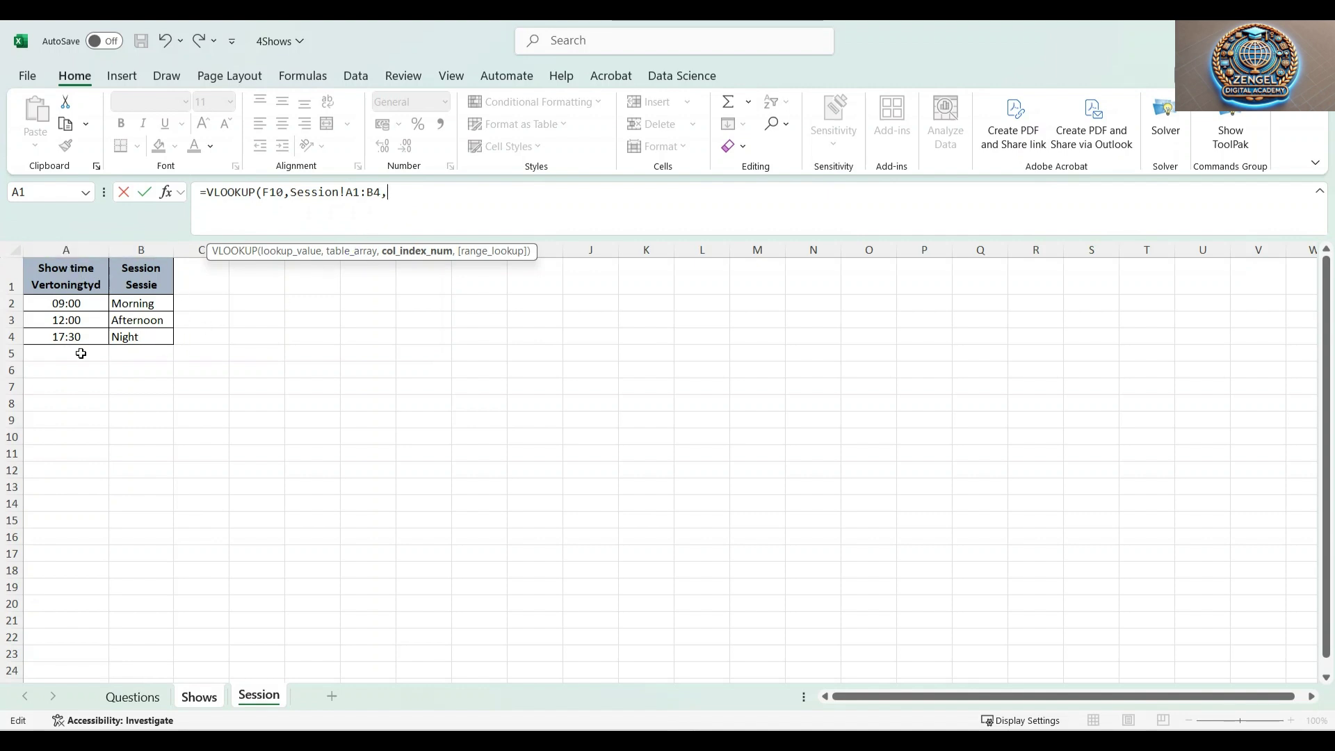
Complete the VLOOKUP in C10 with column index 2 and exact match FALSE, so it reads =VLOOKUP(F10,Session!A1:B4,2,FALSE), and review it
{"action": "type", "text": "2,"}
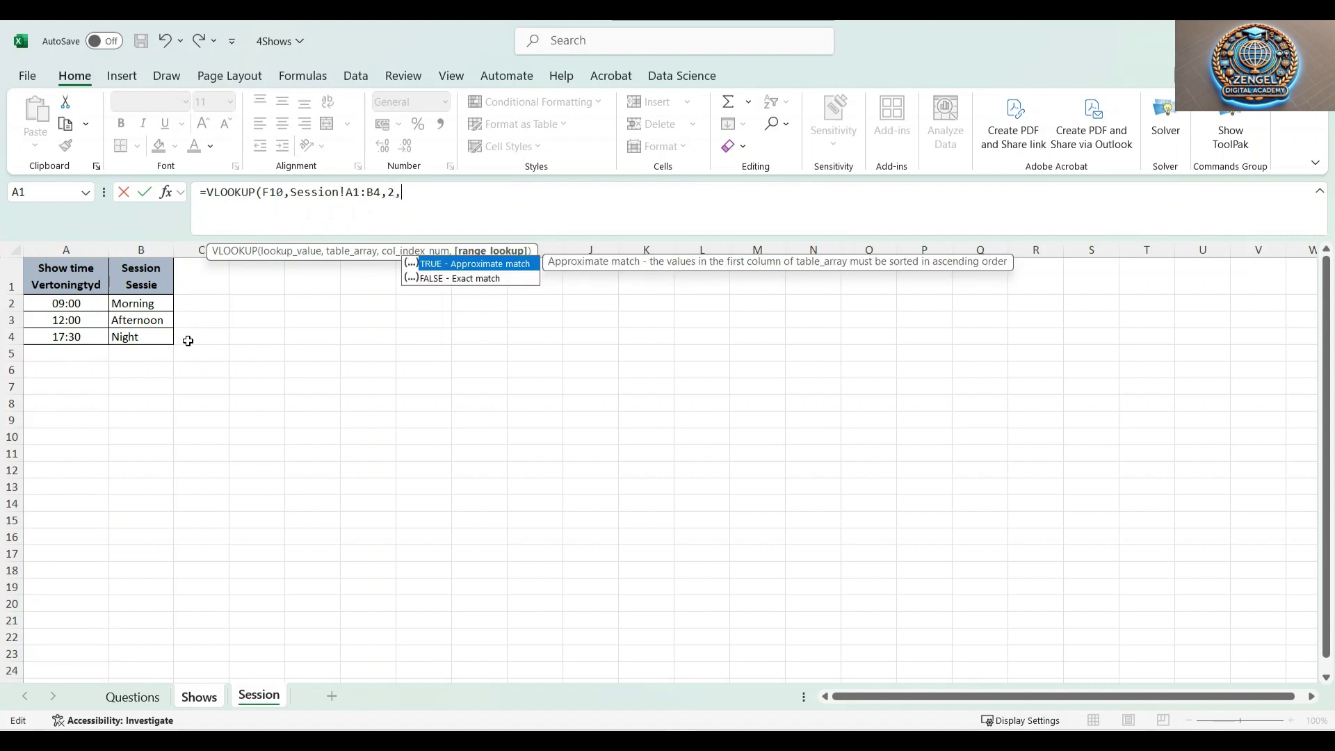
{"action": "left_click", "coordinate": [458, 281]}
{"action": "double_click", "coordinate": [458, 281]}
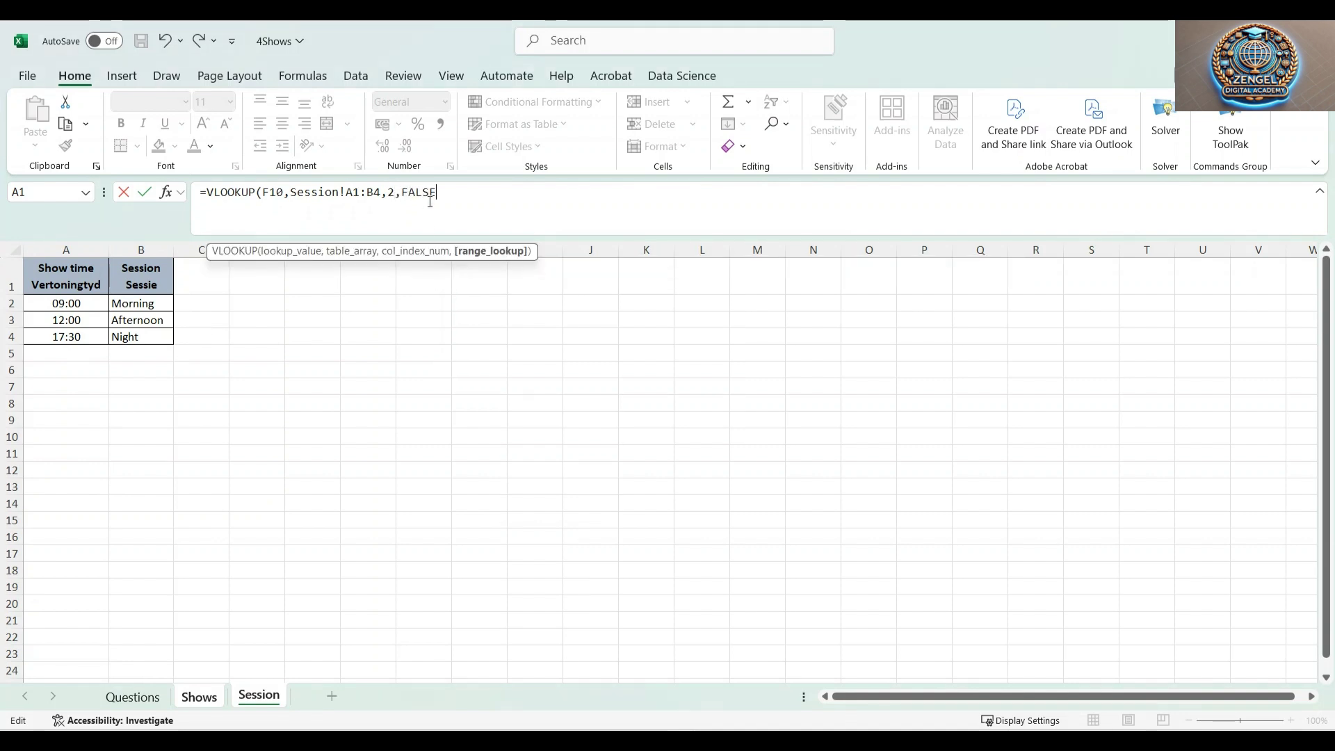
{"action": "type", "text": ")"}
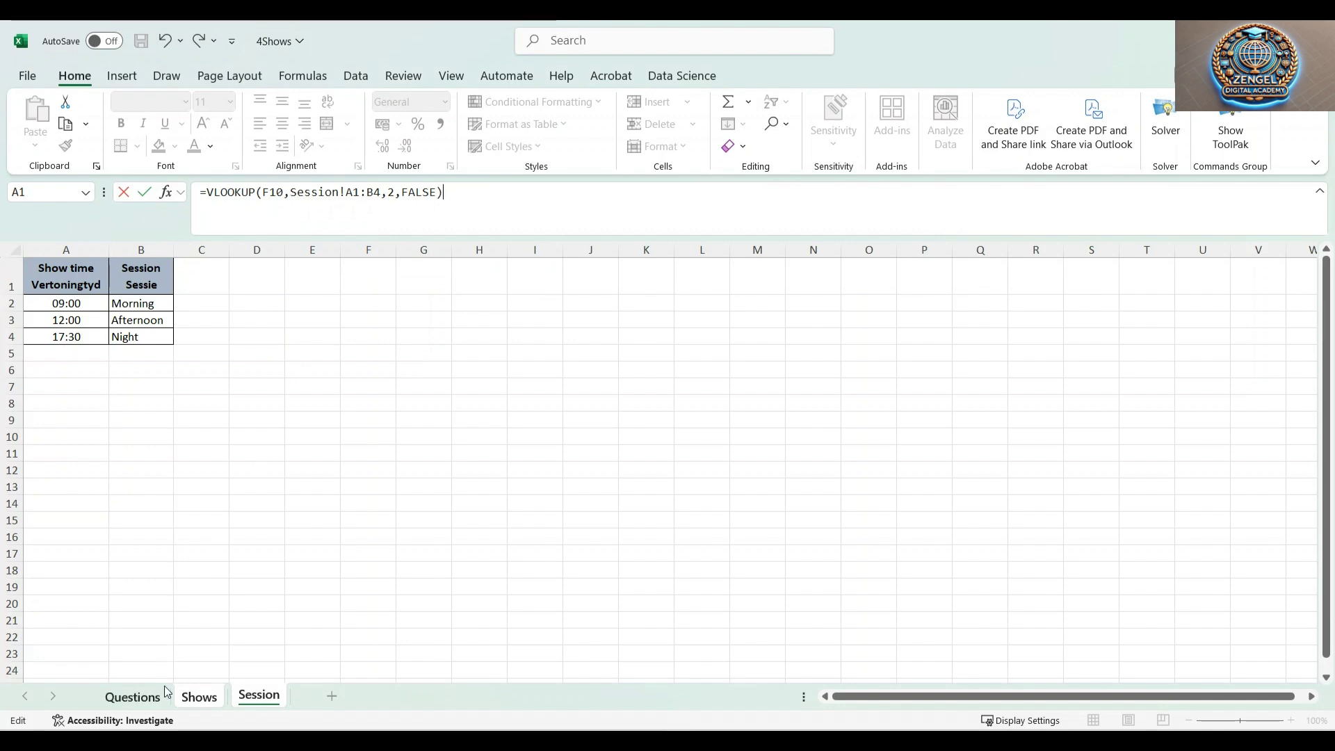
{"action": "key", "text": "Return"}
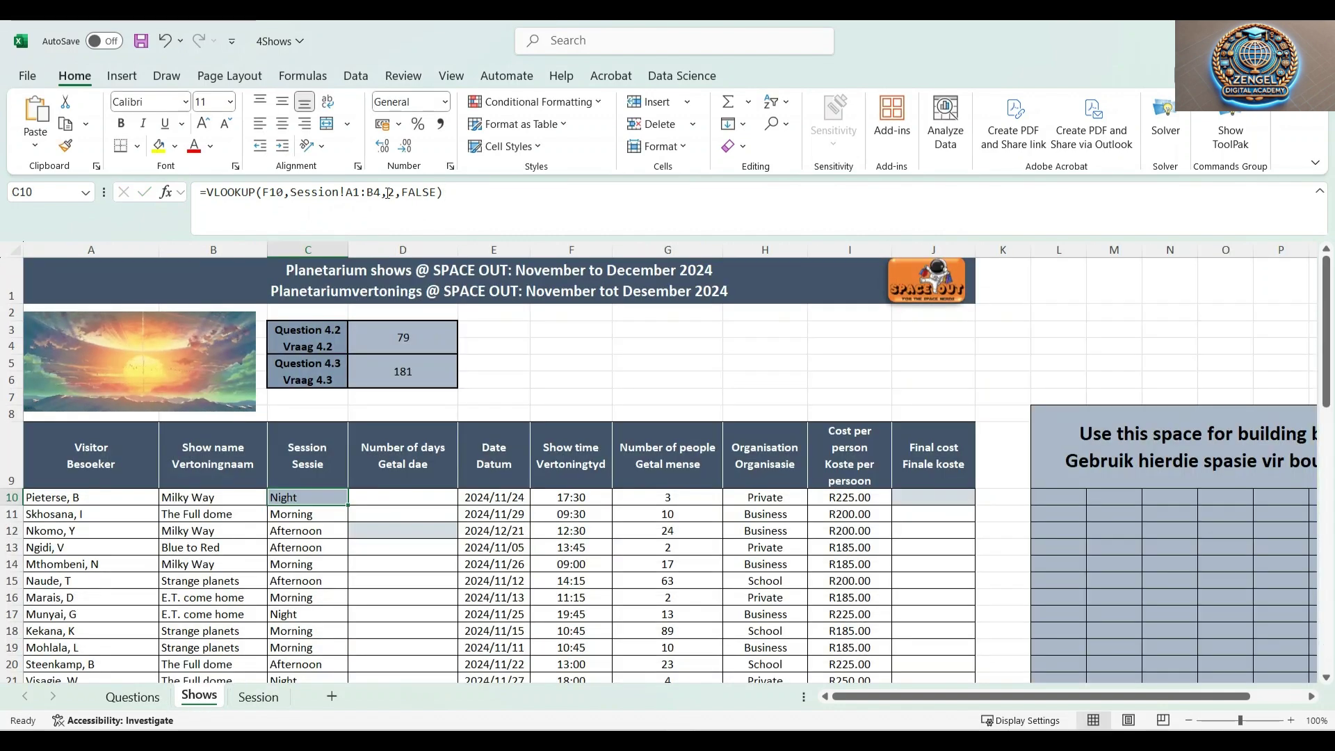
{"action": "left_click", "coordinate": [426, 193]}
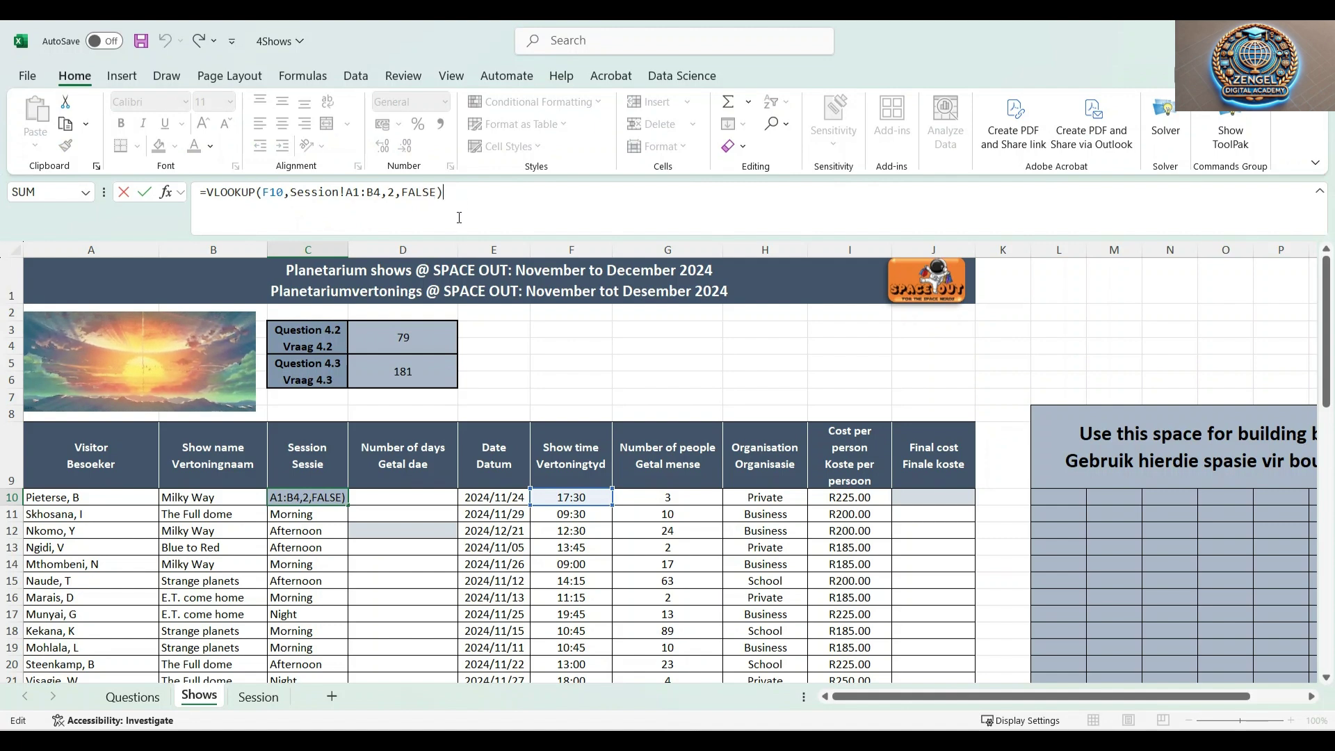
{"action": "key", "text": "Return"}
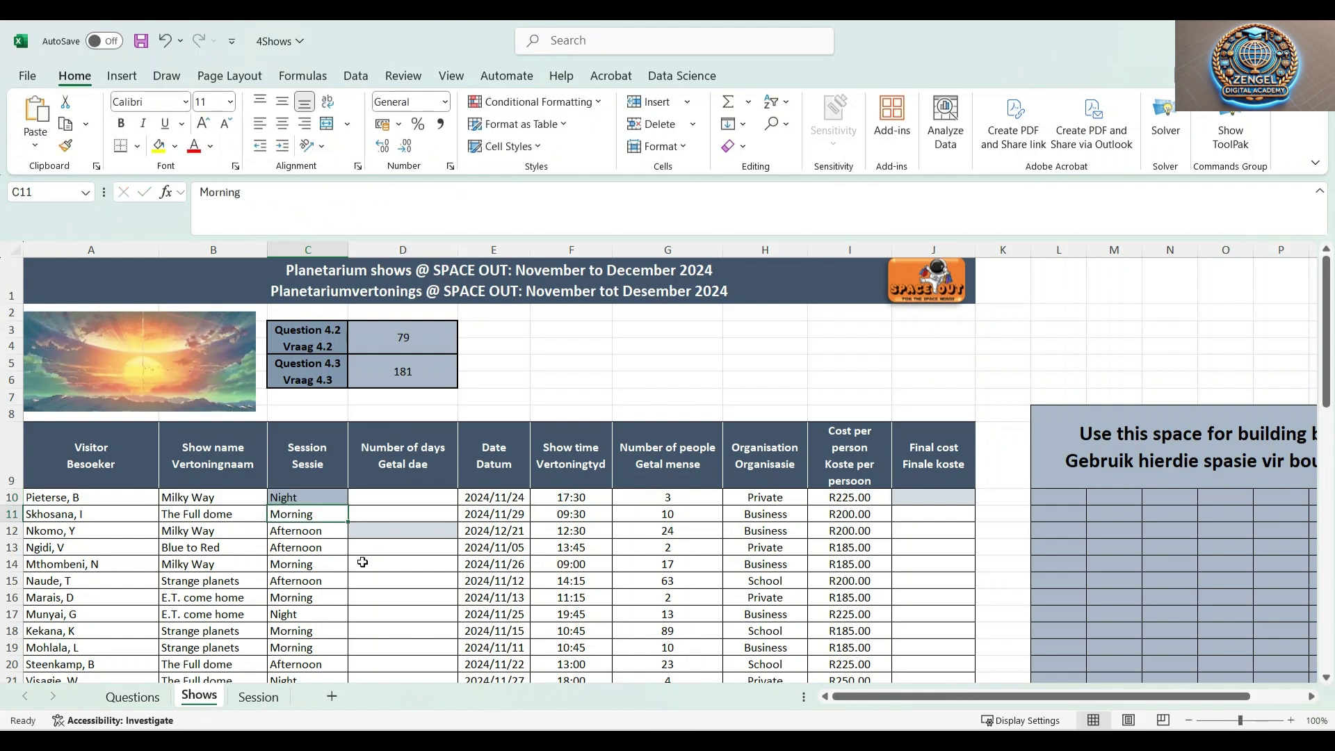
{"action": "left_click", "coordinate": [296, 494]}
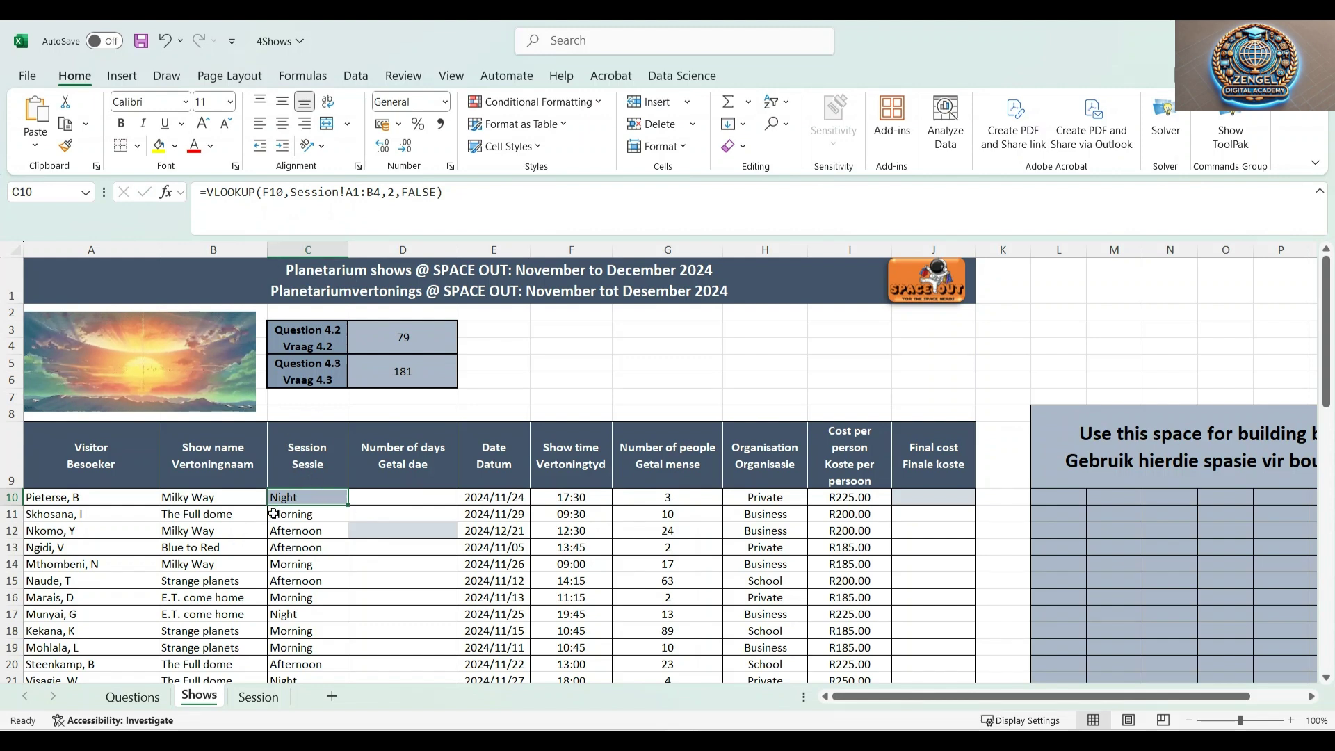
Read question 4.5 on the Questions sheet and return to the Number of days cell D12 on the Shows sheet
{"action": "left_click", "coordinate": [320, 515]}
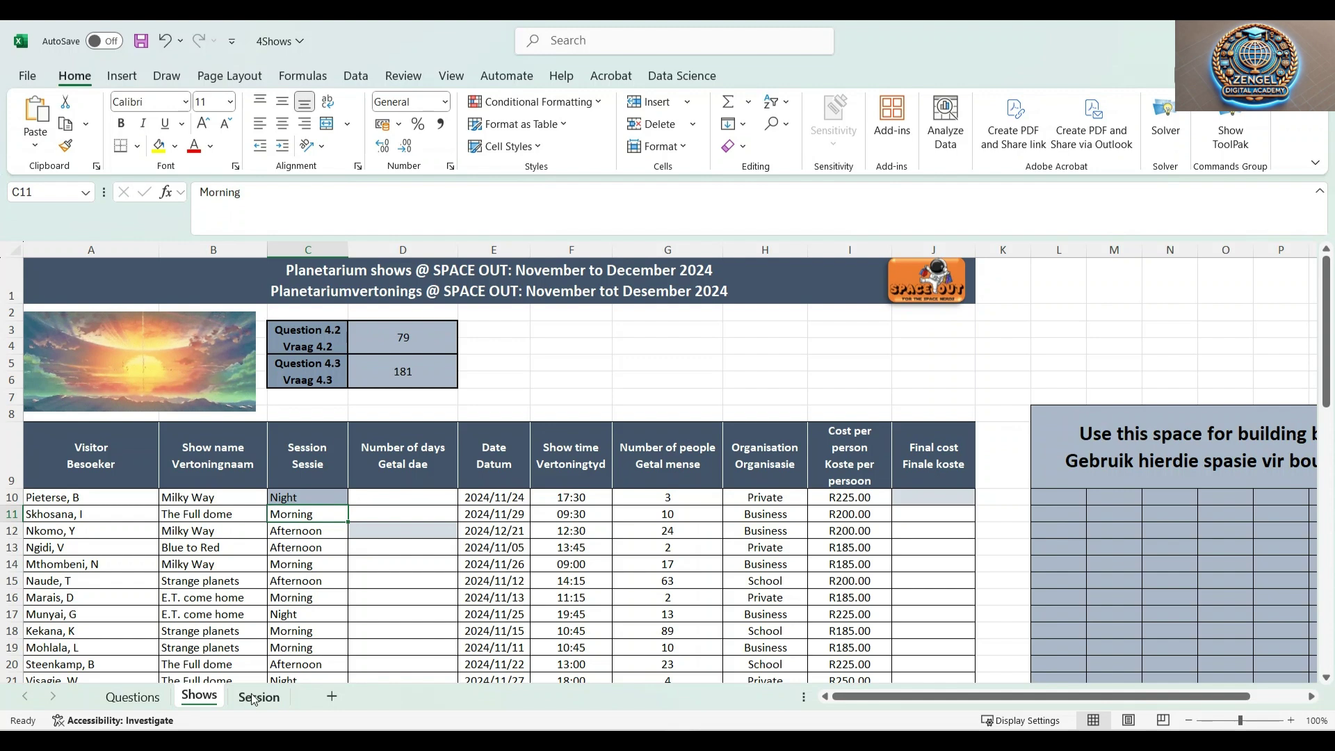
{"action": "left_click", "coordinate": [132, 697]}
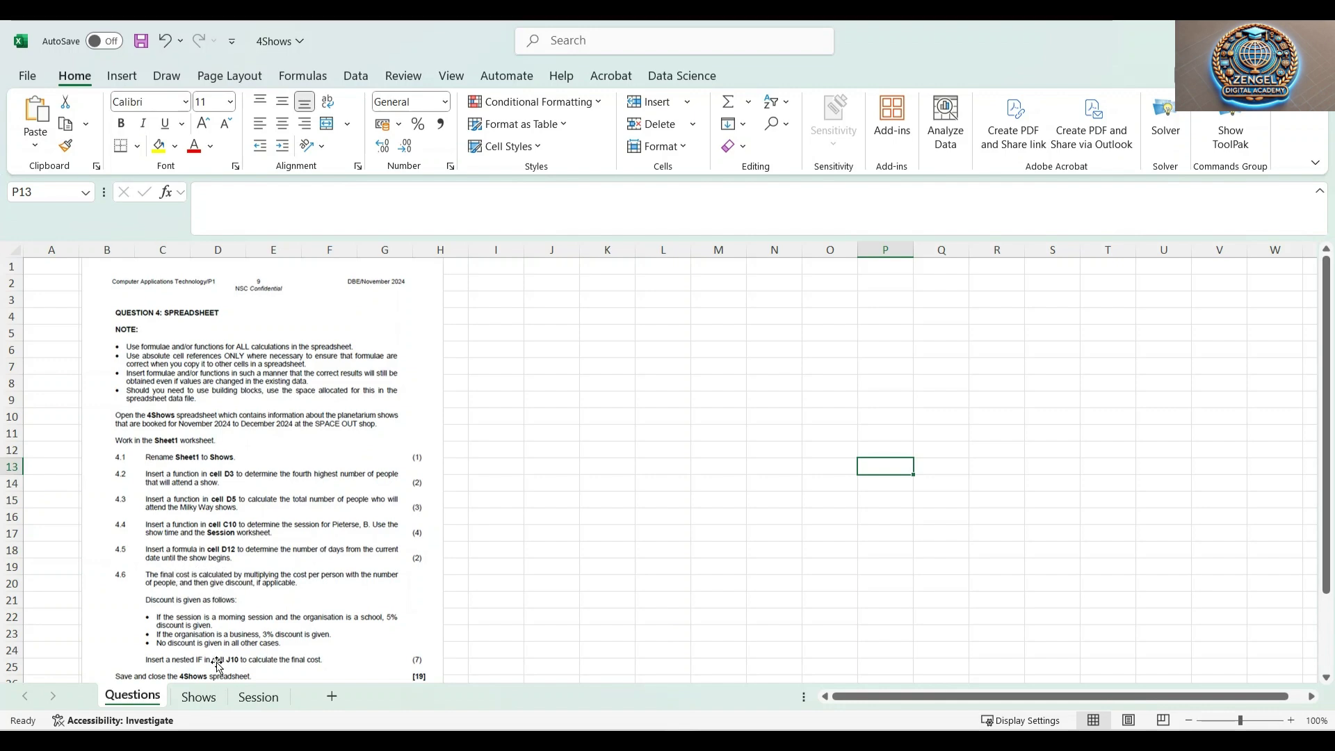
{"action": "left_click", "coordinate": [200, 696]}
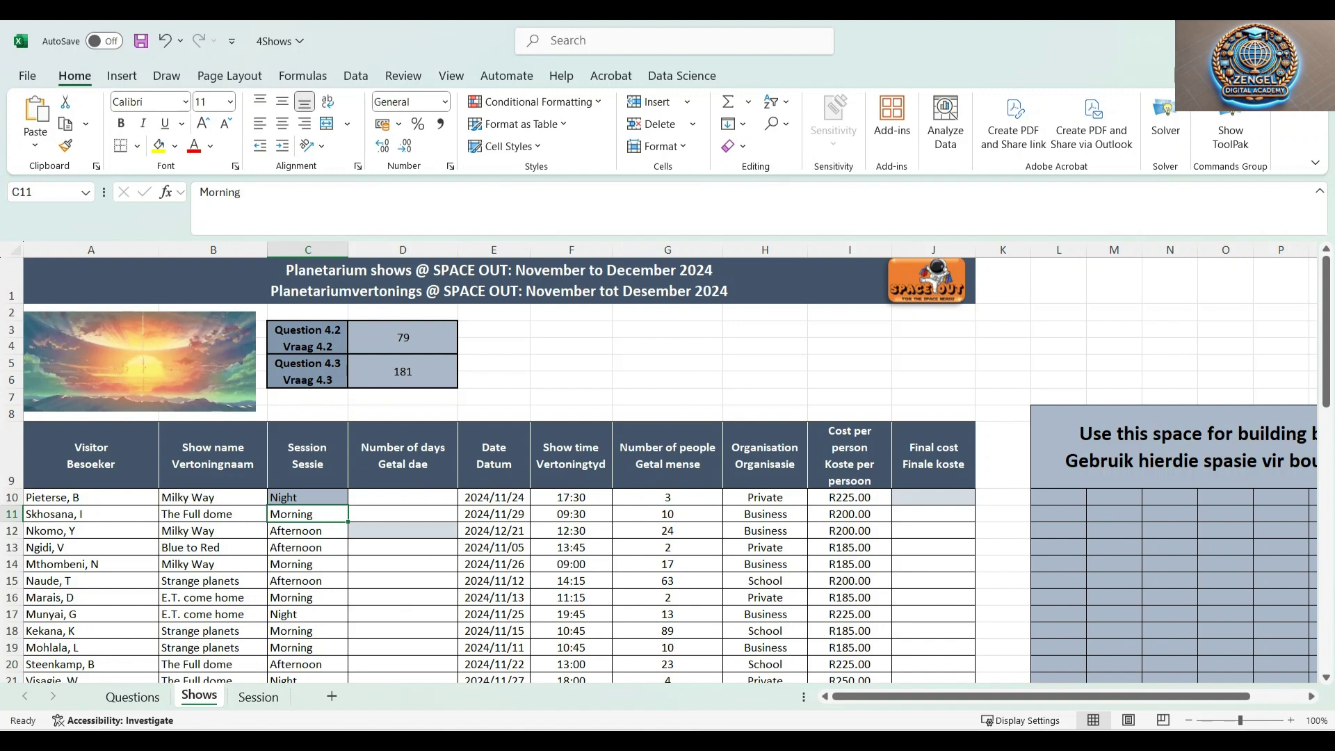
{"action": "key", "text": "alt+Tab"}
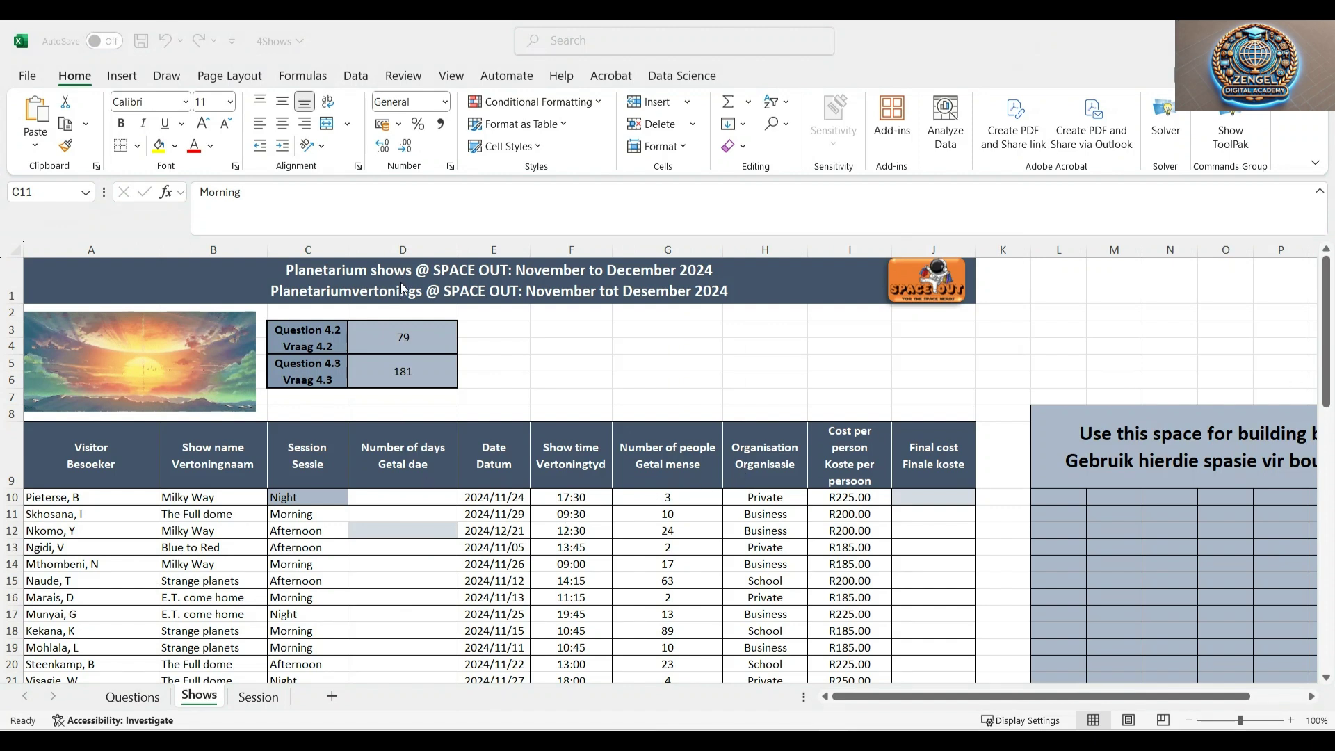
{"action": "key", "text": "alt+Tab"}
{"action": "left_click", "coordinate": [397, 531]}
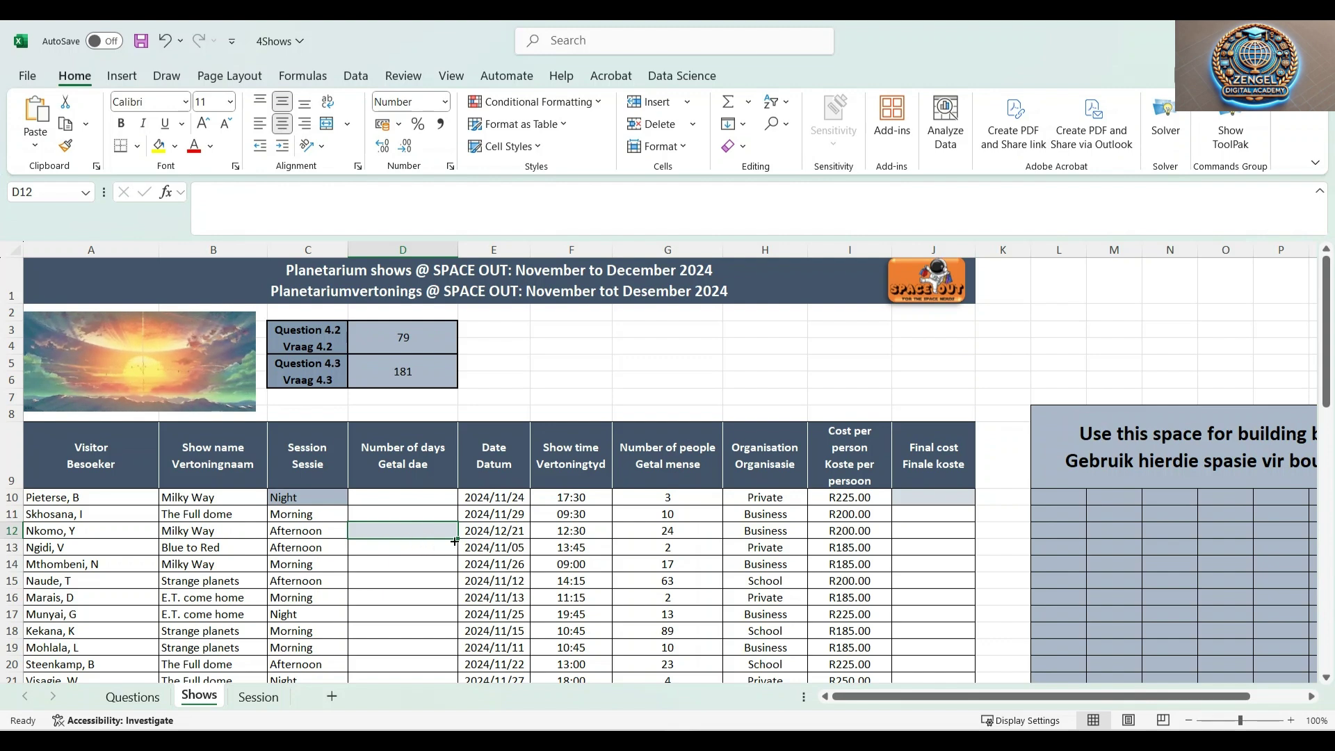
Change the show date in E12 to 2025/12/21
{"action": "left_click", "coordinate": [499, 531]}
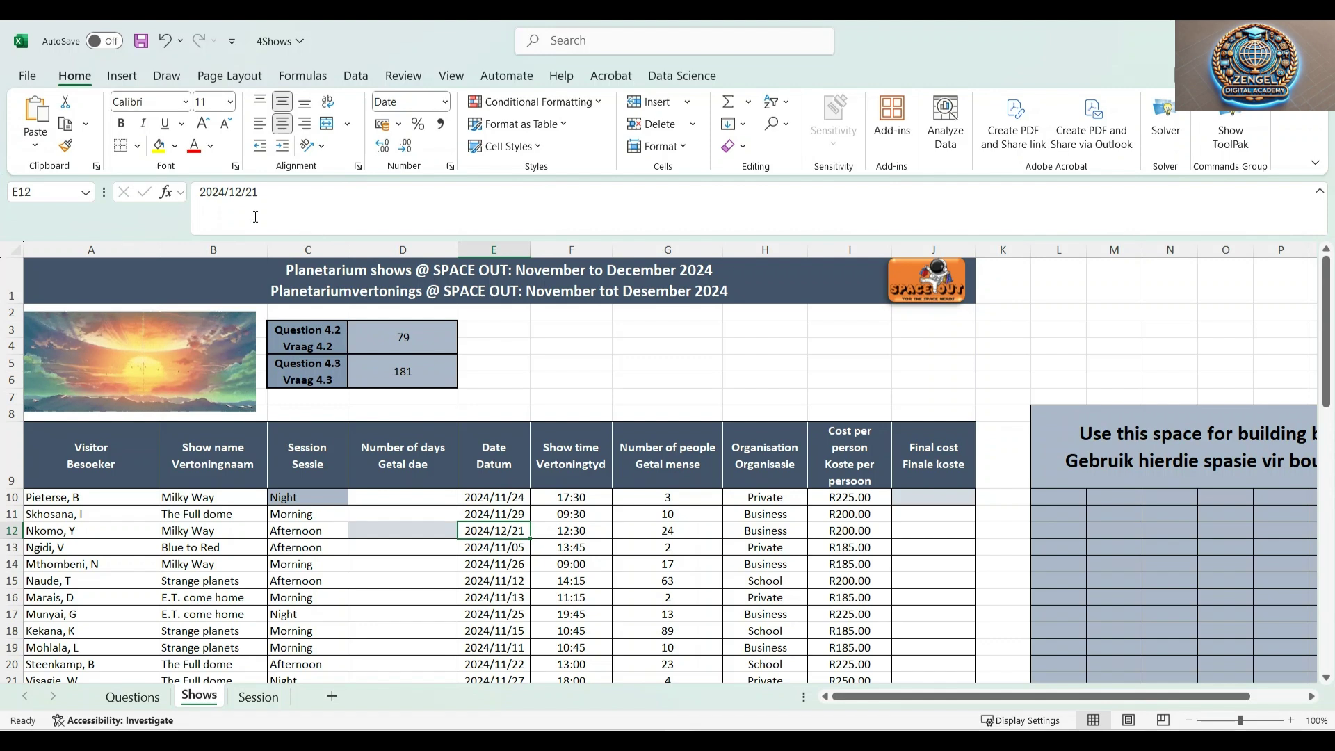
{"action": "left_click_drag", "start_coordinate": [224, 193], "coordinate": [218, 193]}
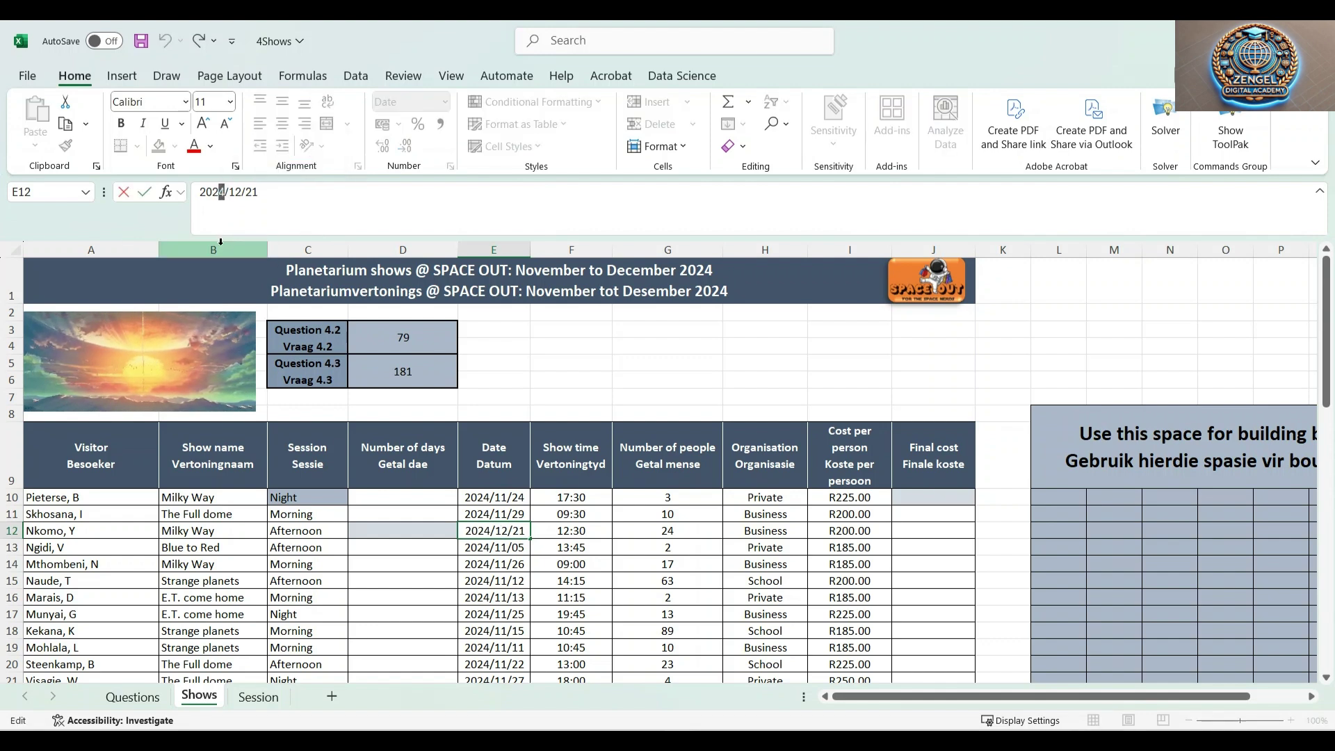
{"action": "type", "text": "5"}
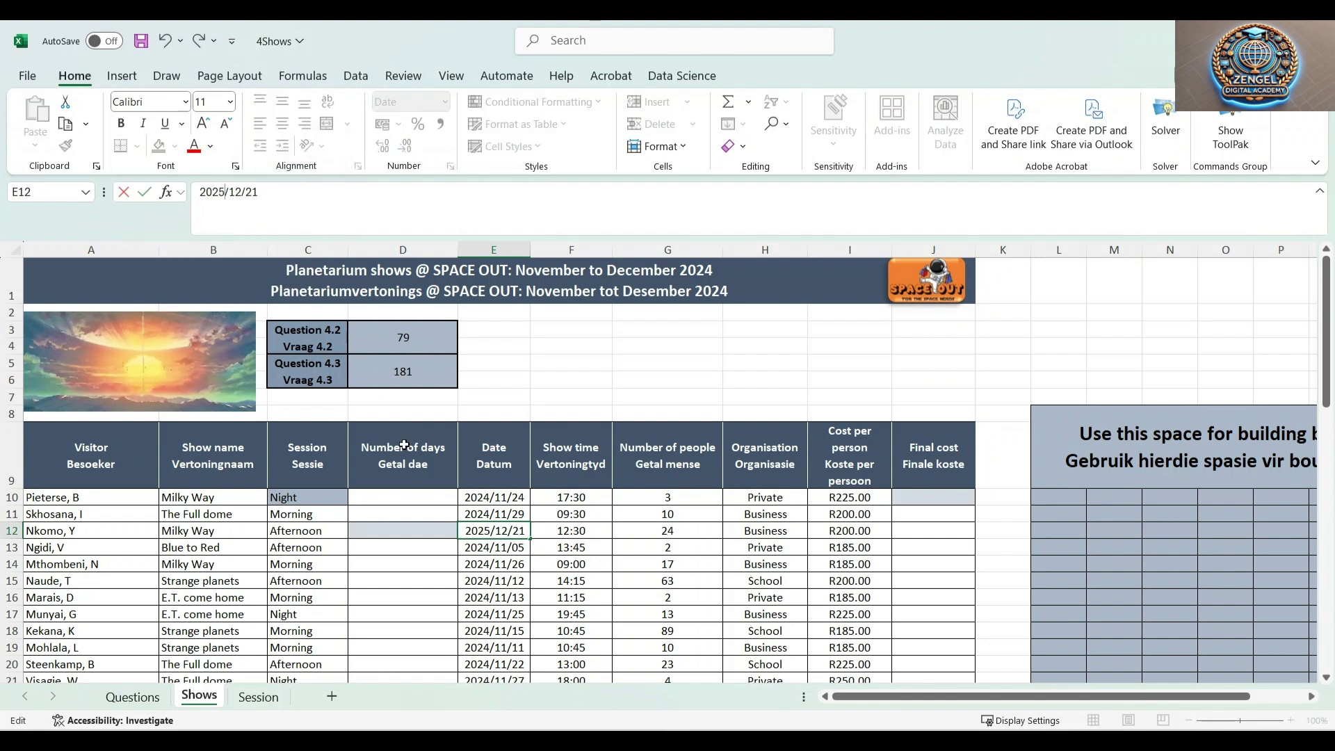
{"action": "left_click", "coordinate": [490, 531]}
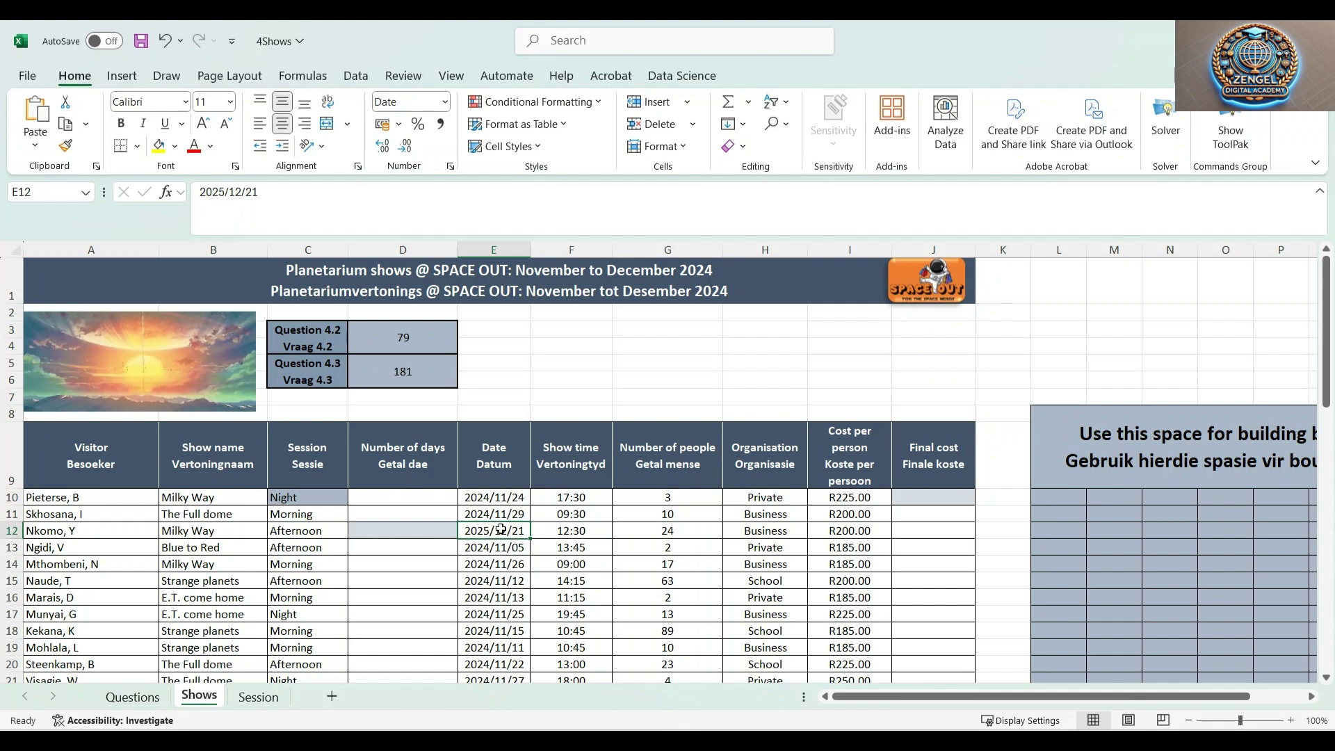
Enter the formula =E12-TODAY() in D12 to calculate the days until the show, and check it
{"action": "left_click", "coordinate": [401, 532]}
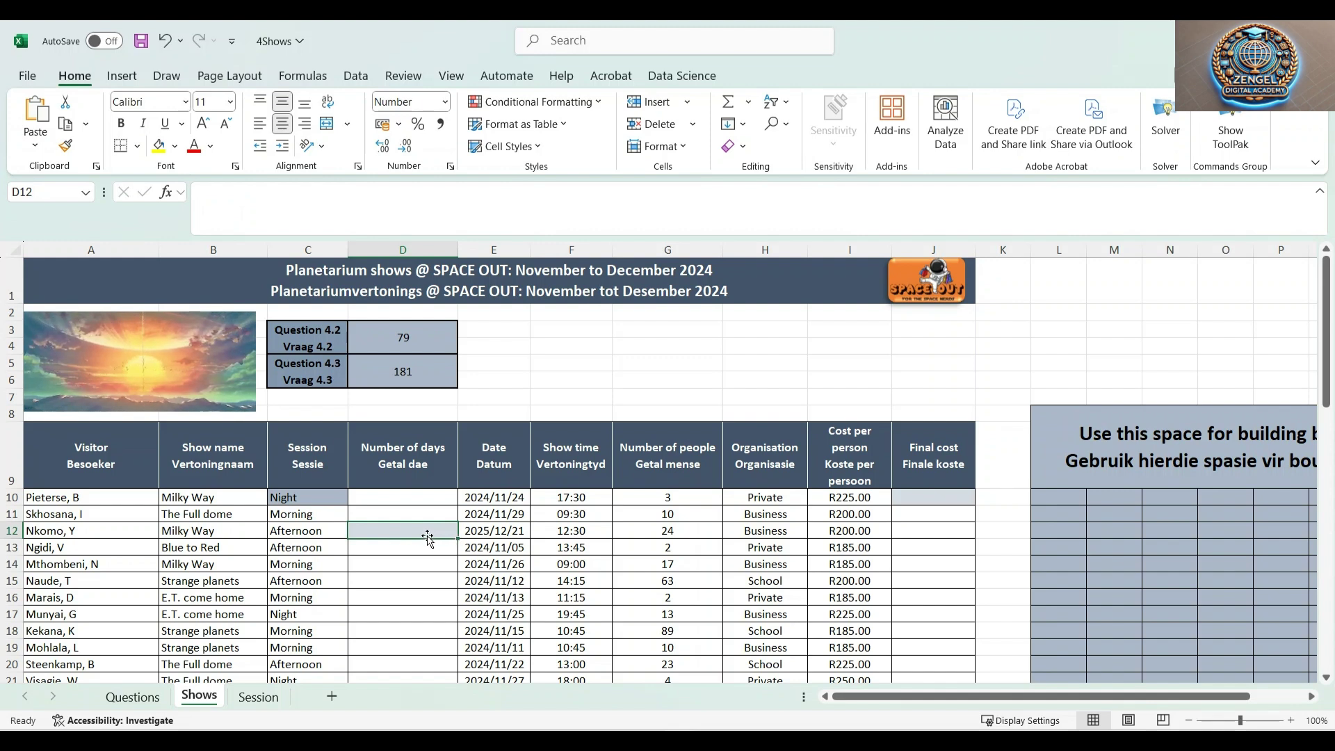
{"action": "type", "text": "="}
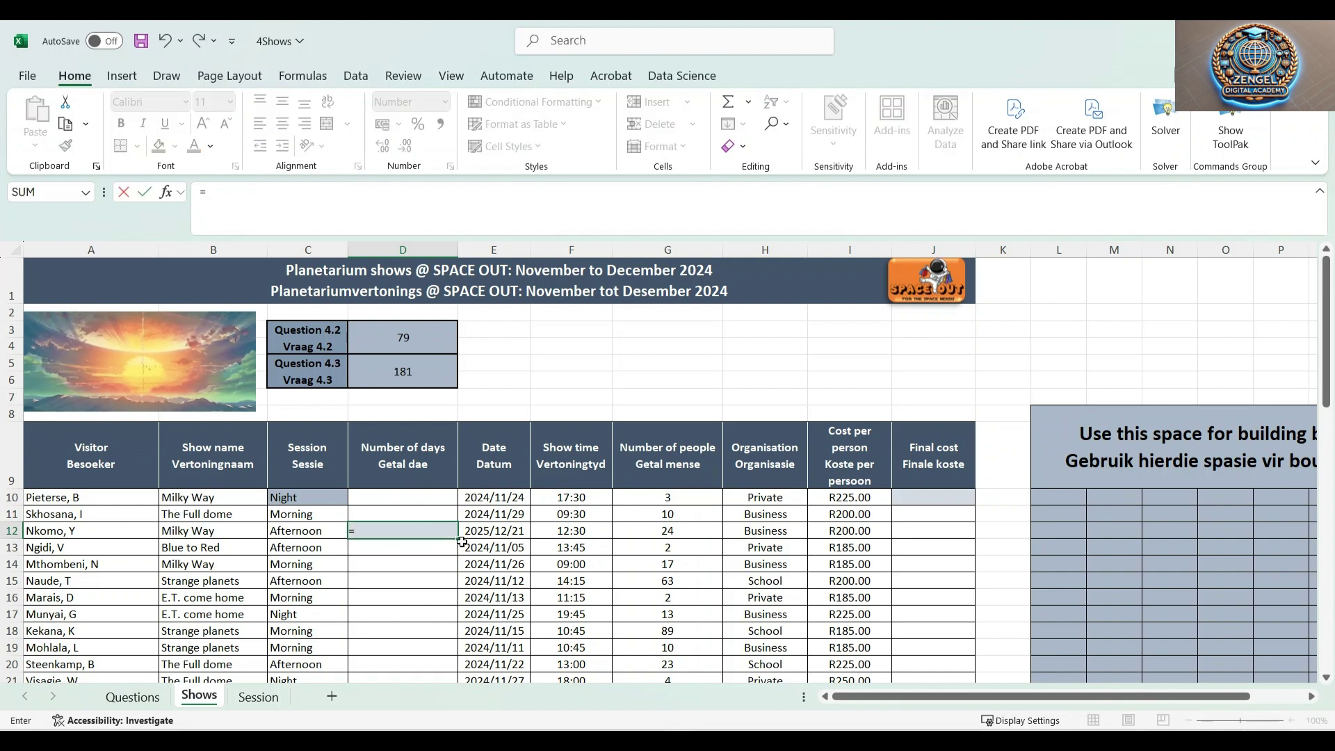
{"action": "left_click", "coordinate": [501, 530]}
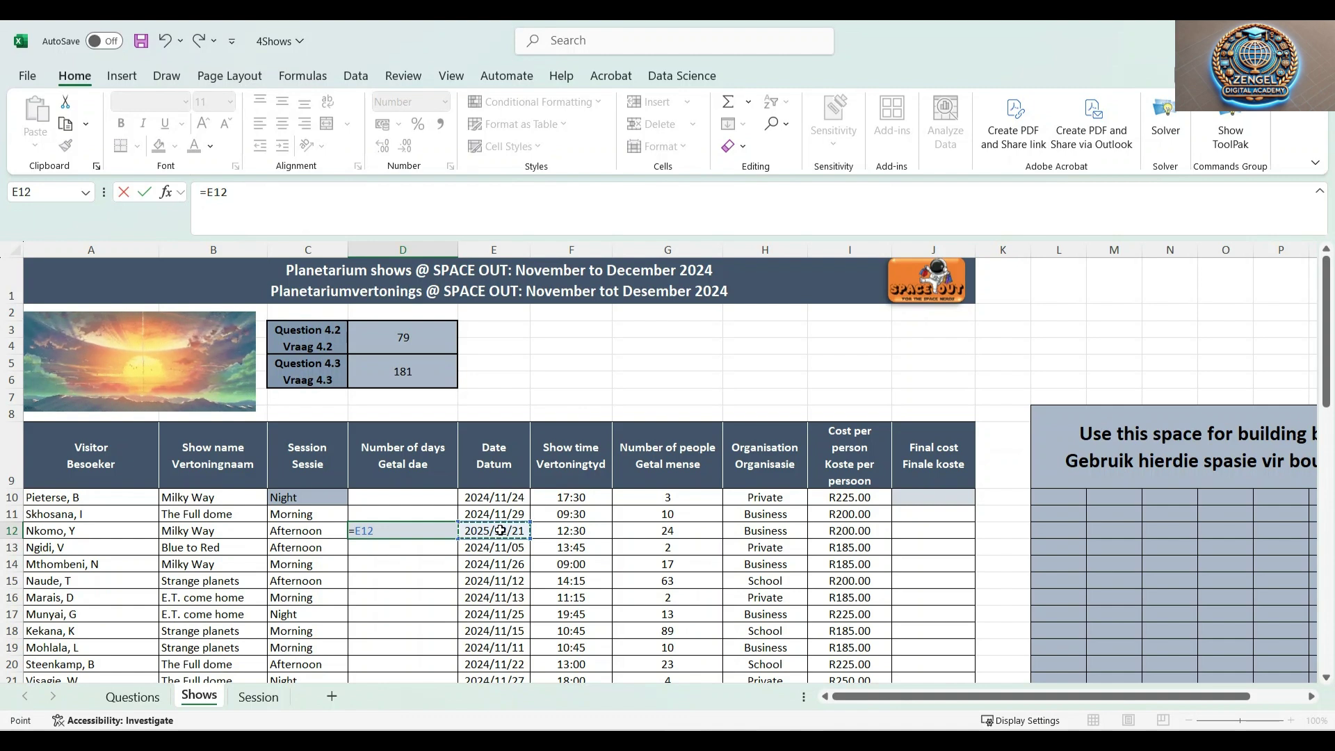
{"action": "type", "text": "-to"}
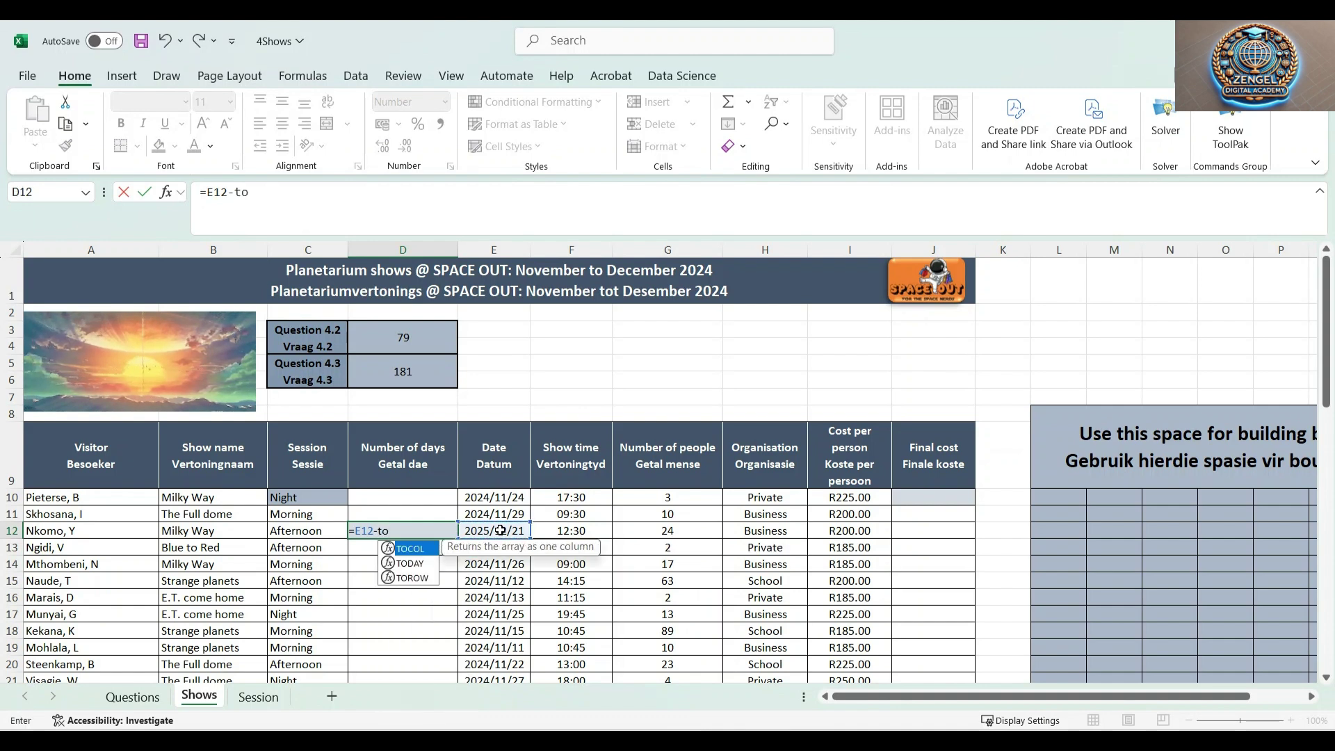
{"action": "double_click", "coordinate": [408, 566]}
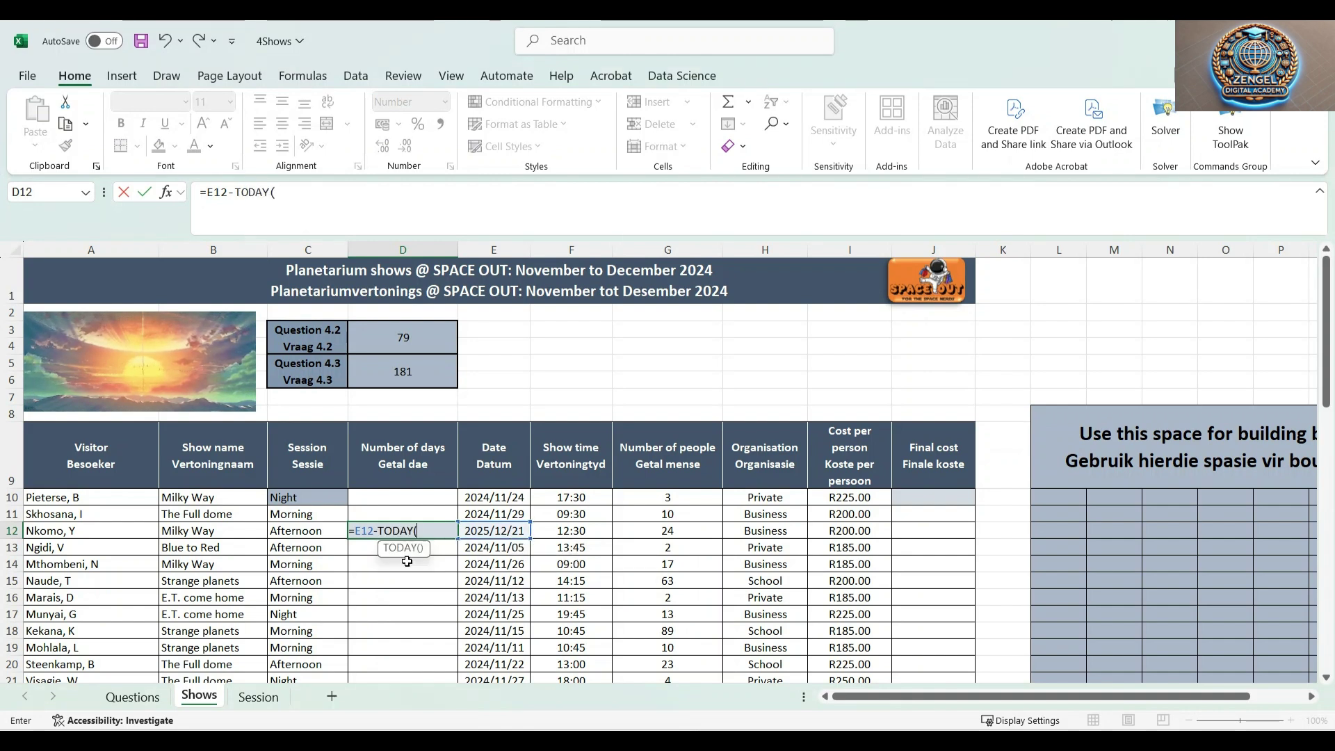
{"action": "type", "text": ")"}
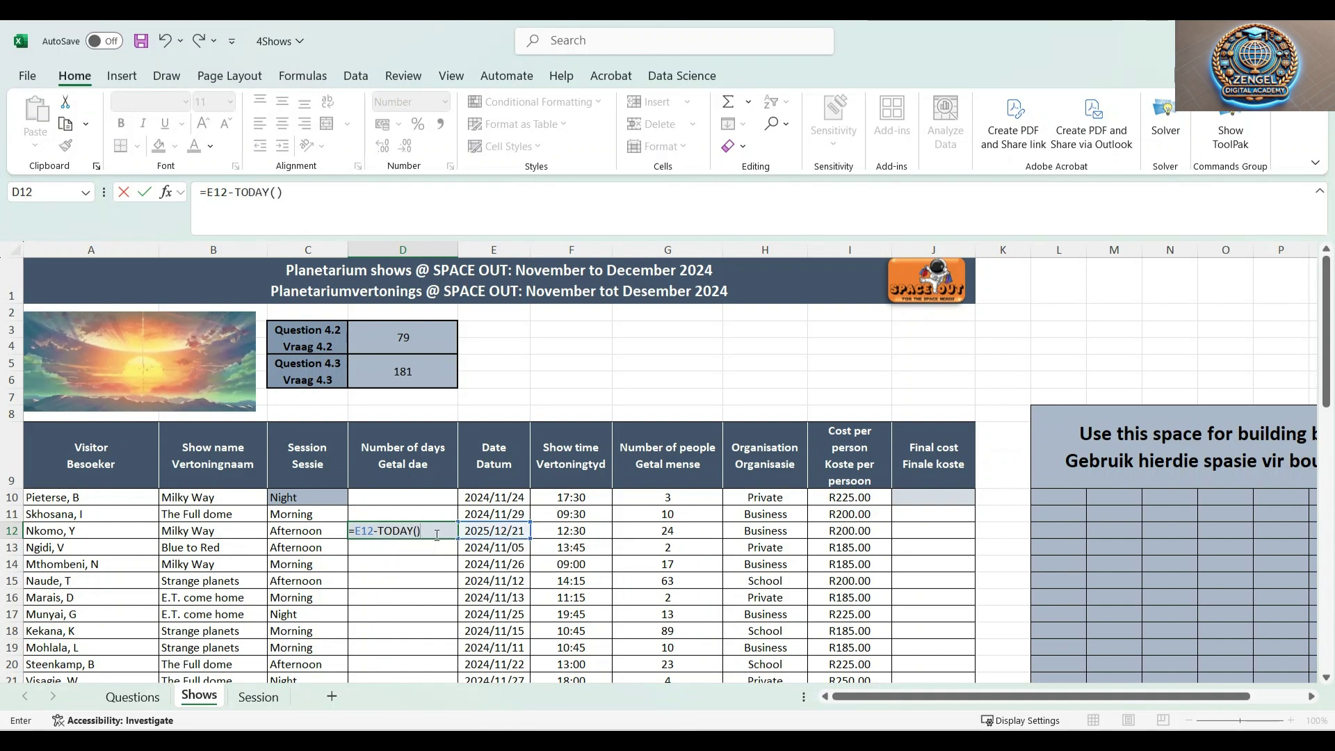
{"action": "key", "text": "Return"}
{"action": "left_click", "coordinate": [431, 533]}
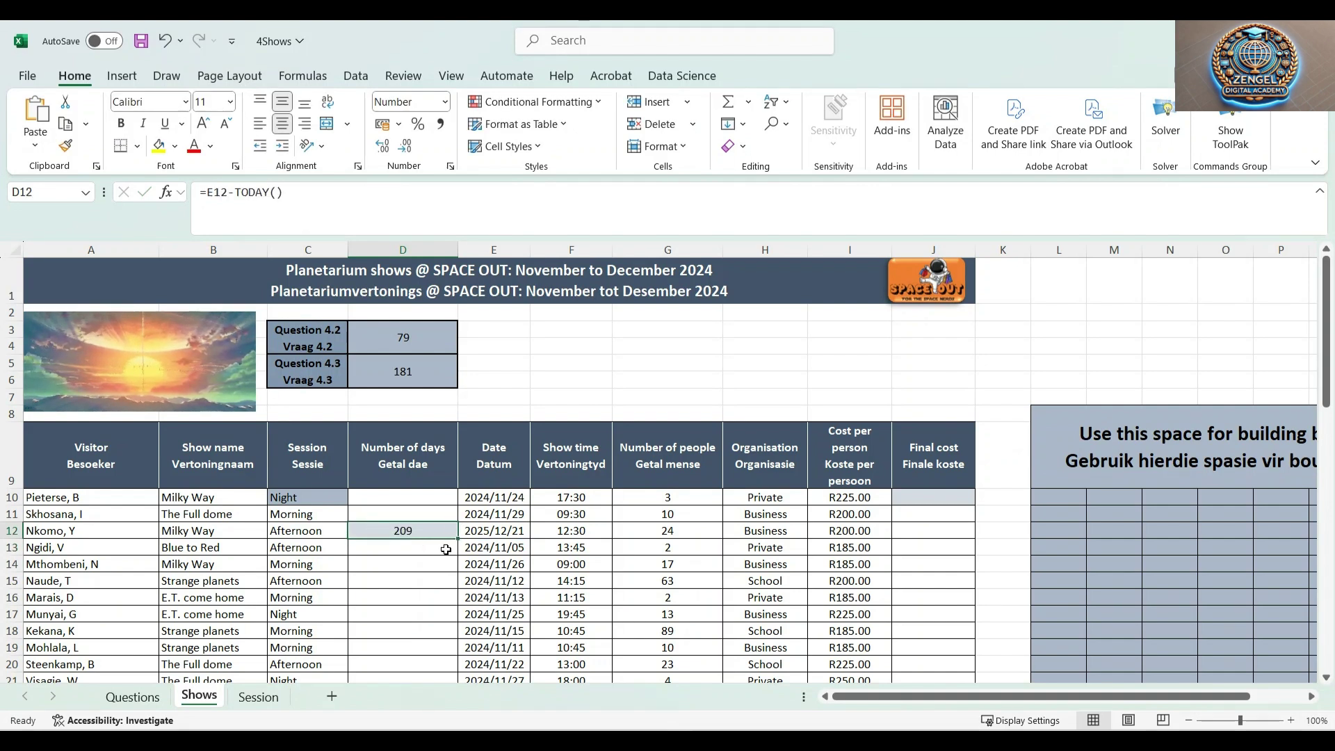
Undo the days formula in D12 and the year change to the show date in E12
{"action": "left_click", "coordinate": [412, 546]}
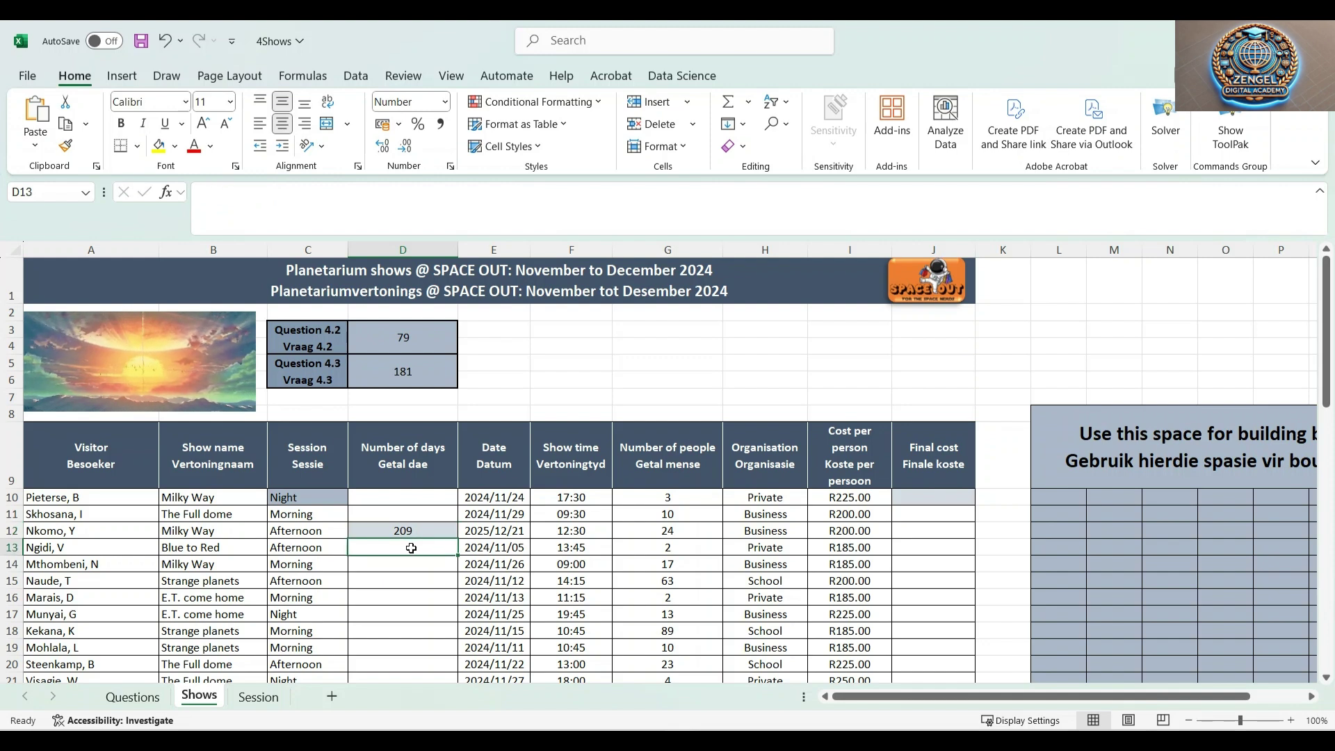
{"action": "left_click", "coordinate": [412, 533]}
{"action": "left_click", "coordinate": [165, 41]}
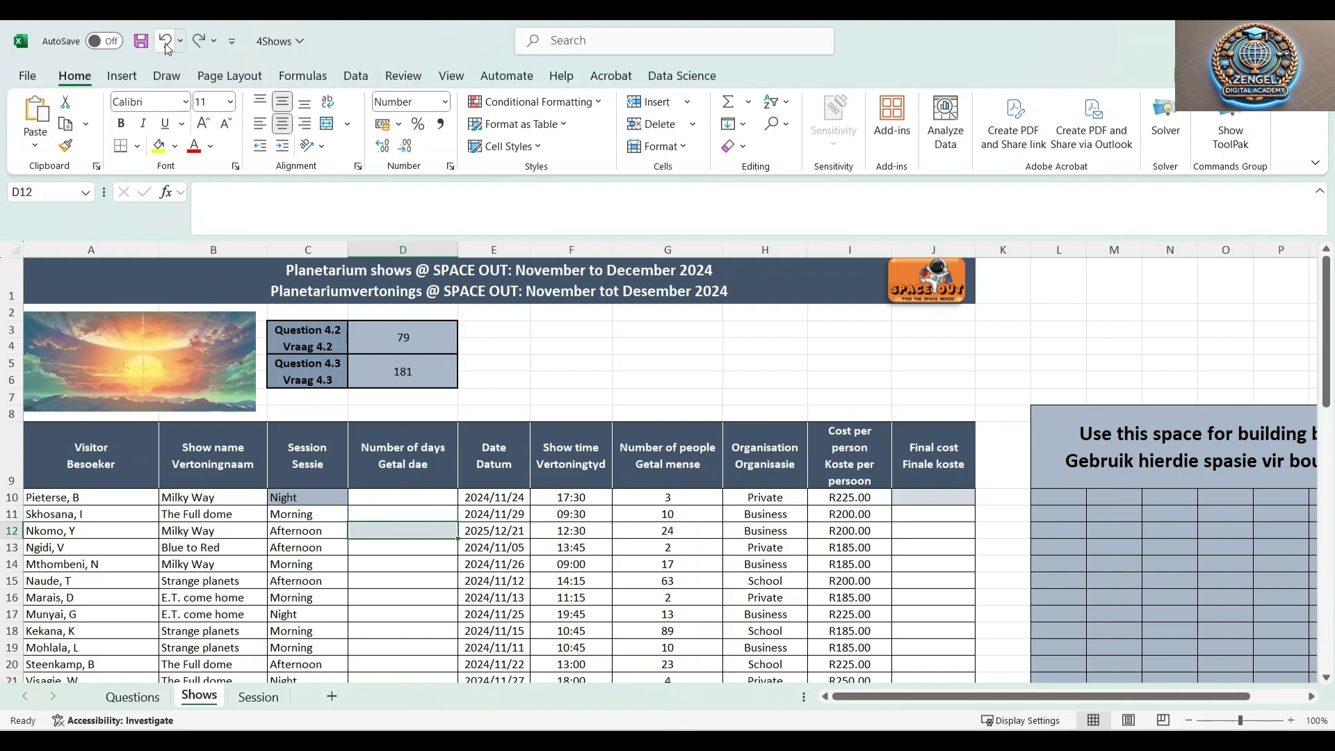
{"action": "left_click", "coordinate": [165, 40]}
Calculate the number of days from the current date until the show in D12 with =E12-TODAY(), and review the formula
{"action": "left_click", "coordinate": [438, 530]}
{"action": "type", "text": "="}
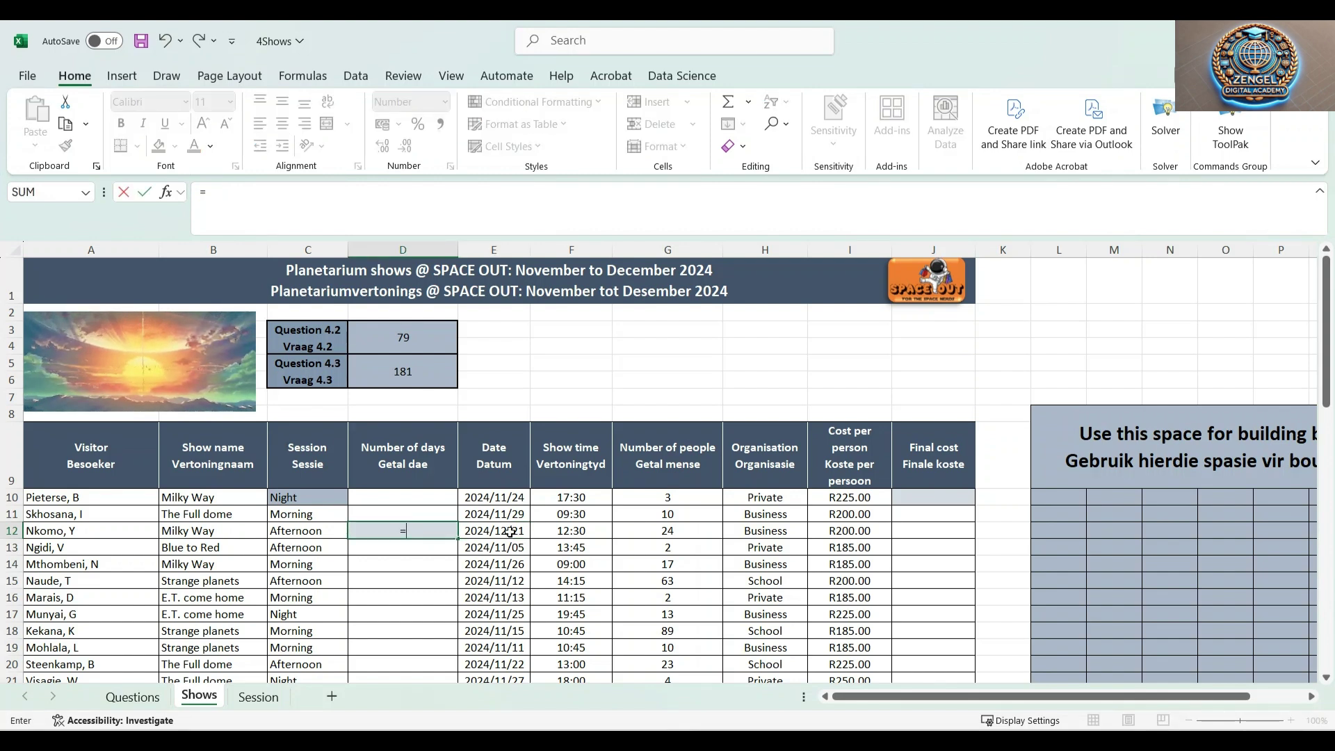
{"action": "left_click", "coordinate": [509, 531]}
{"action": "type", "text": "-"}
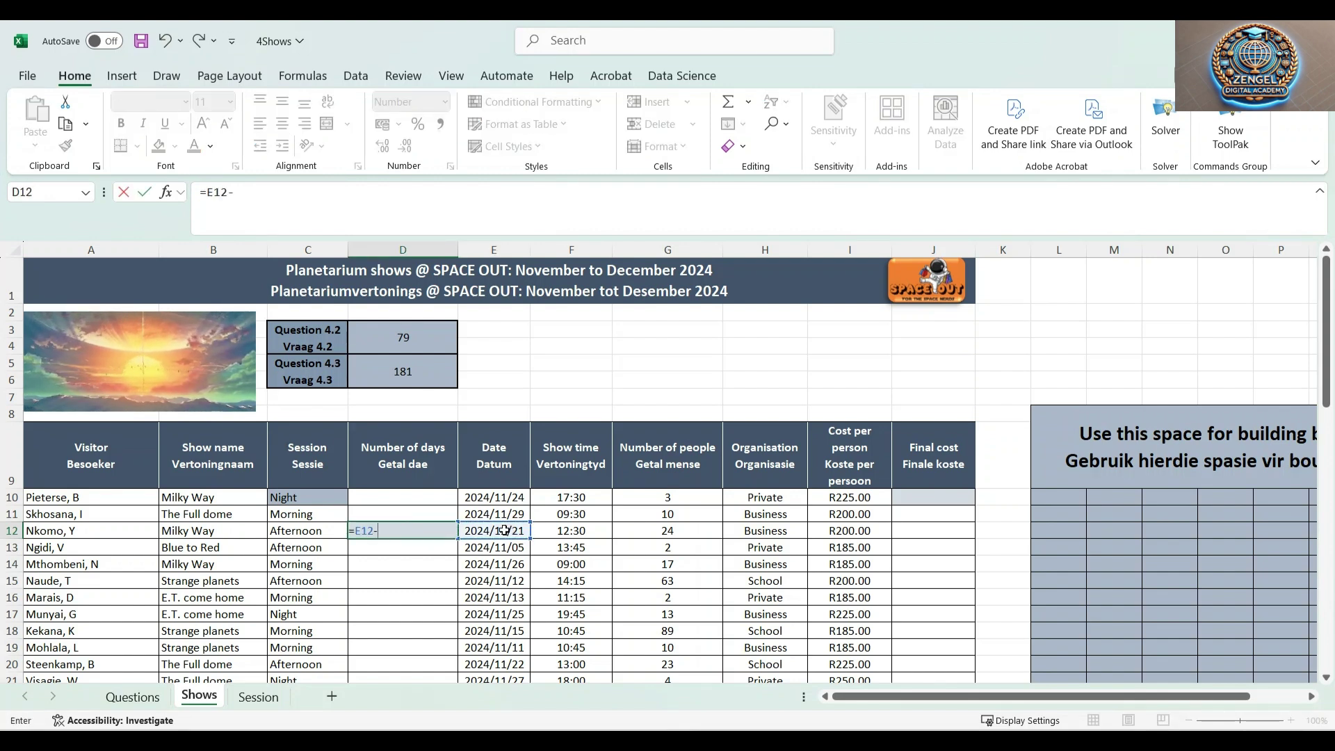
{"action": "type", "text": "today"}
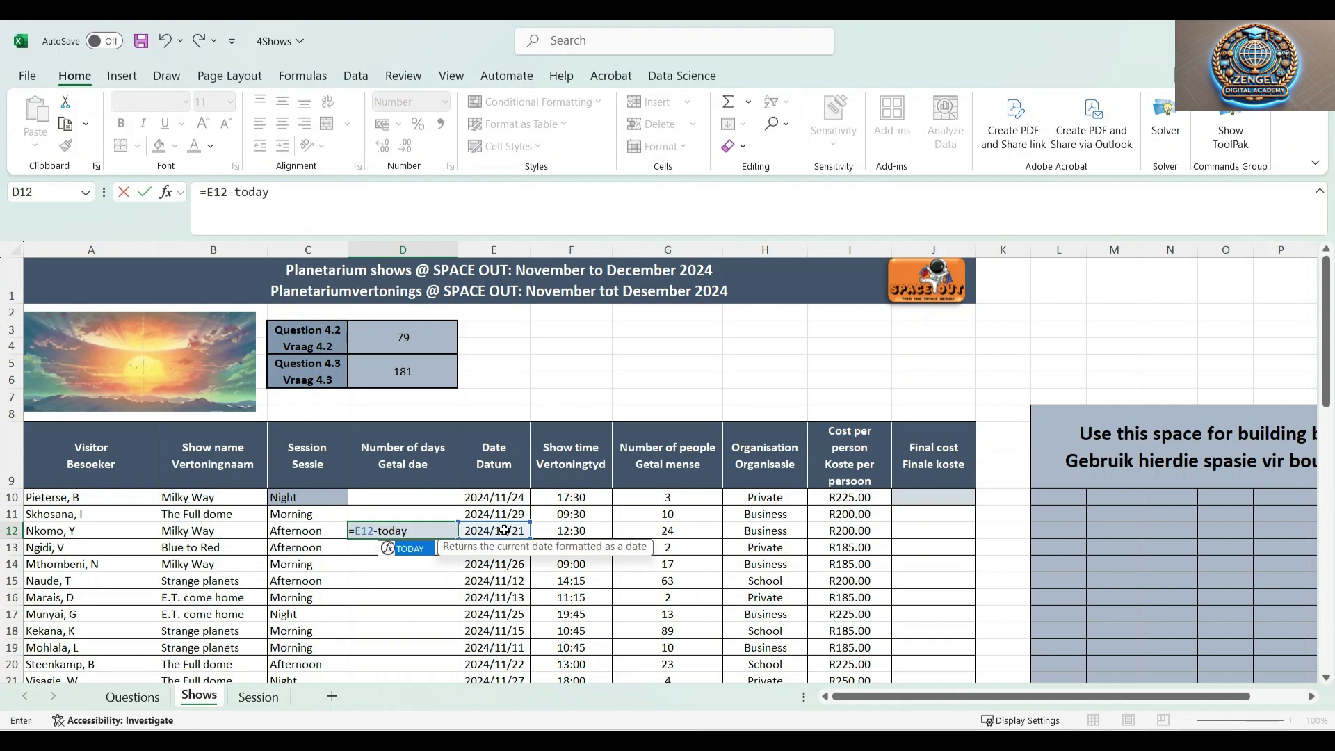
{"action": "double_click", "coordinate": [404, 548]}
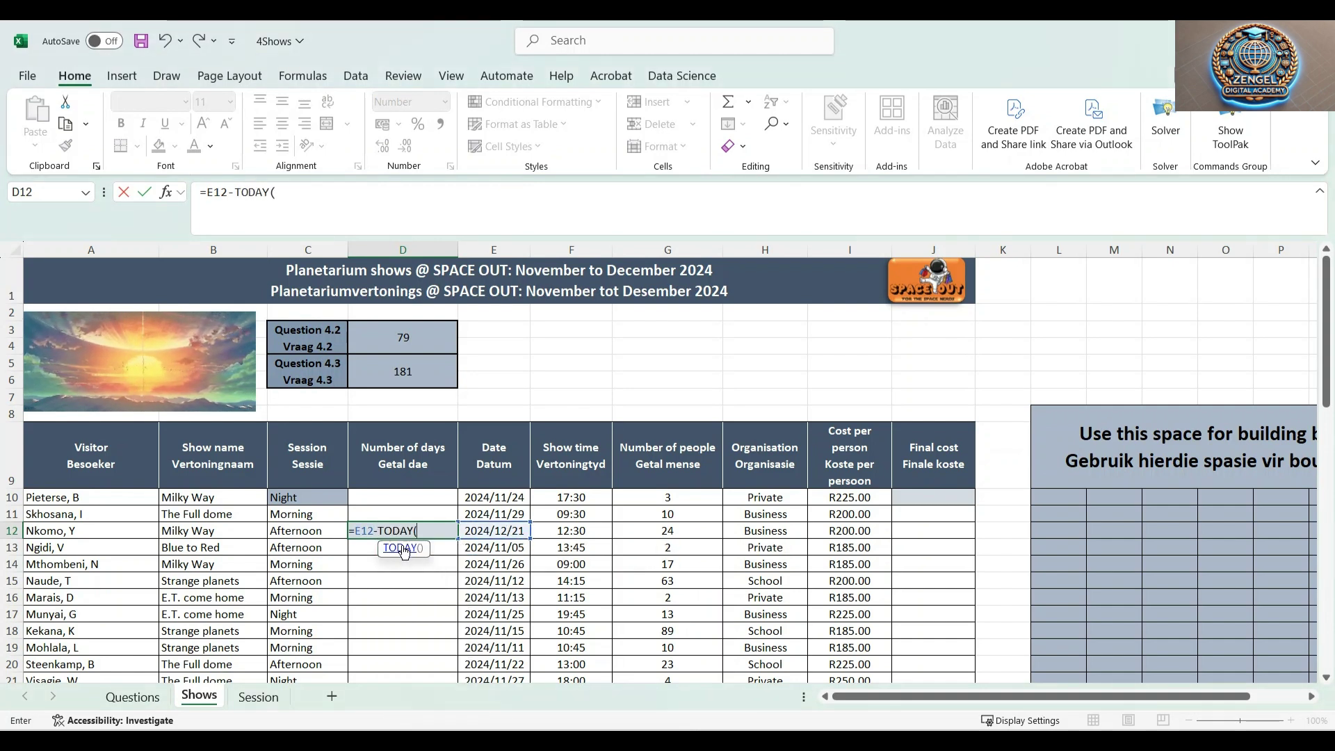
{"action": "key", "text": "Return"}
{"action": "key", "text": "Up"}
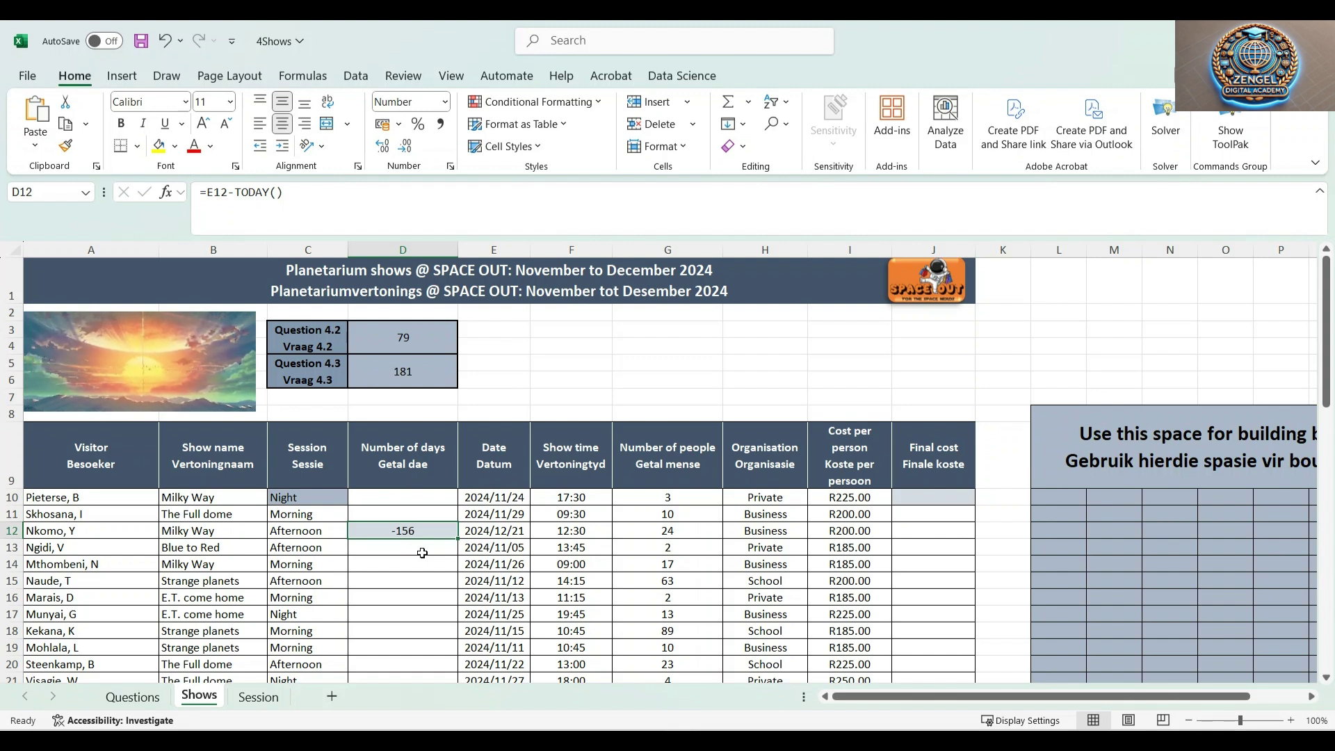
{"action": "left_click", "coordinate": [410, 546]}
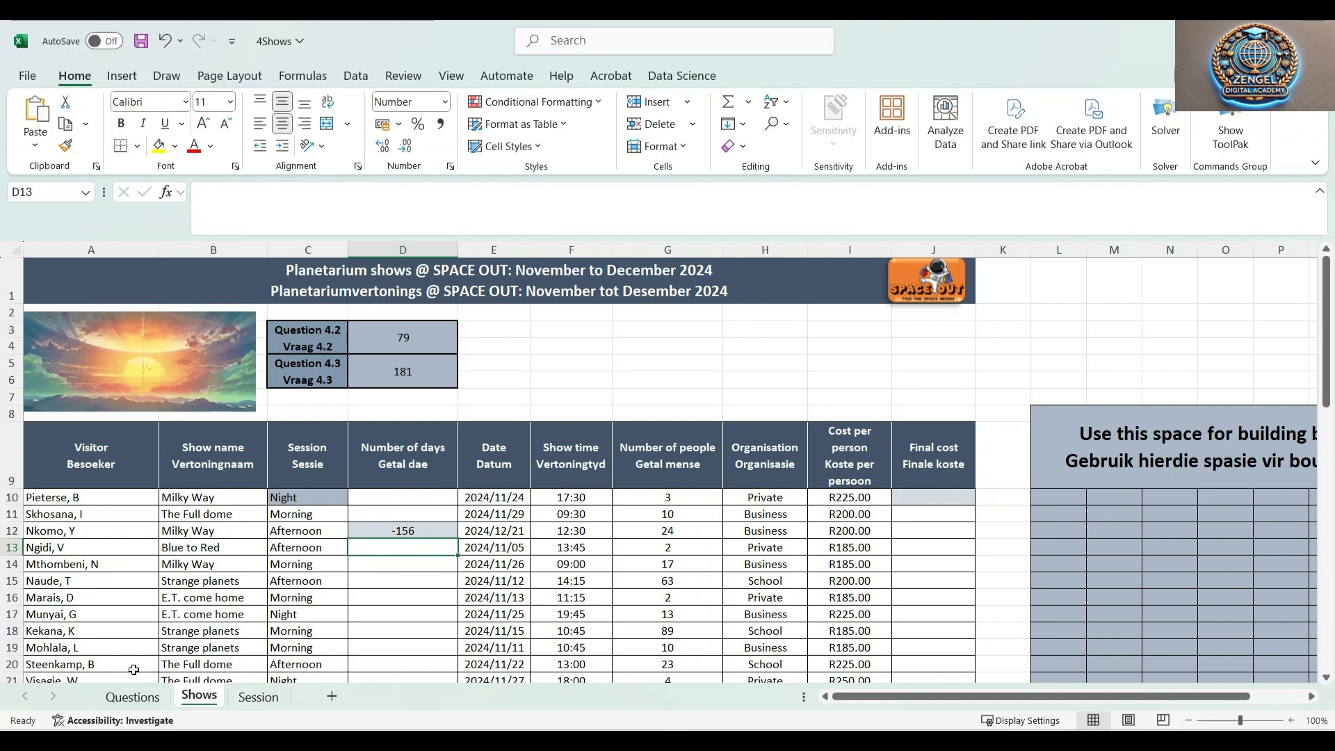
Read the discount rules of question 4.6 on the Questions sheet and locate the Final cost cell J10 on the Shows sheet
{"action": "left_click", "coordinate": [132, 696]}
{"action": "scroll", "coordinate": [352, 504], "scroll_direction": "down", "scroll_amount": 2}
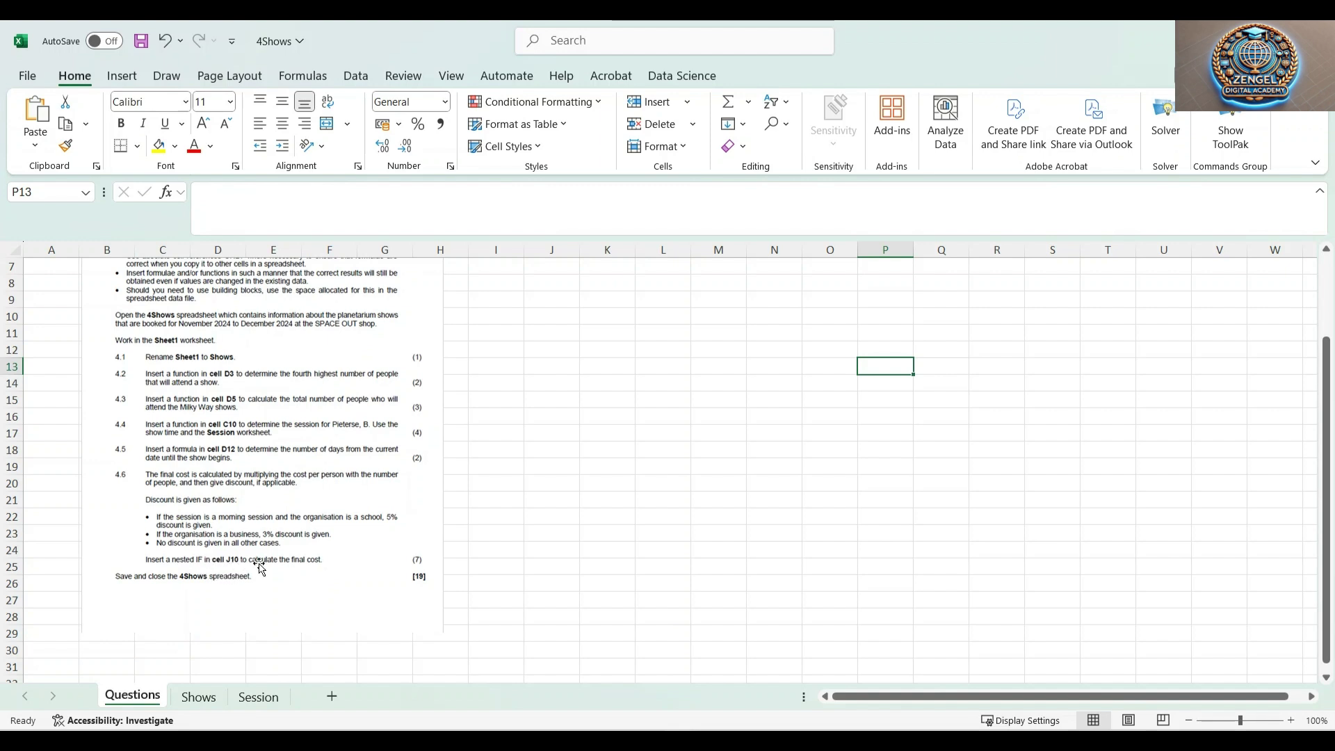
{"action": "left_click", "coordinate": [198, 696]}
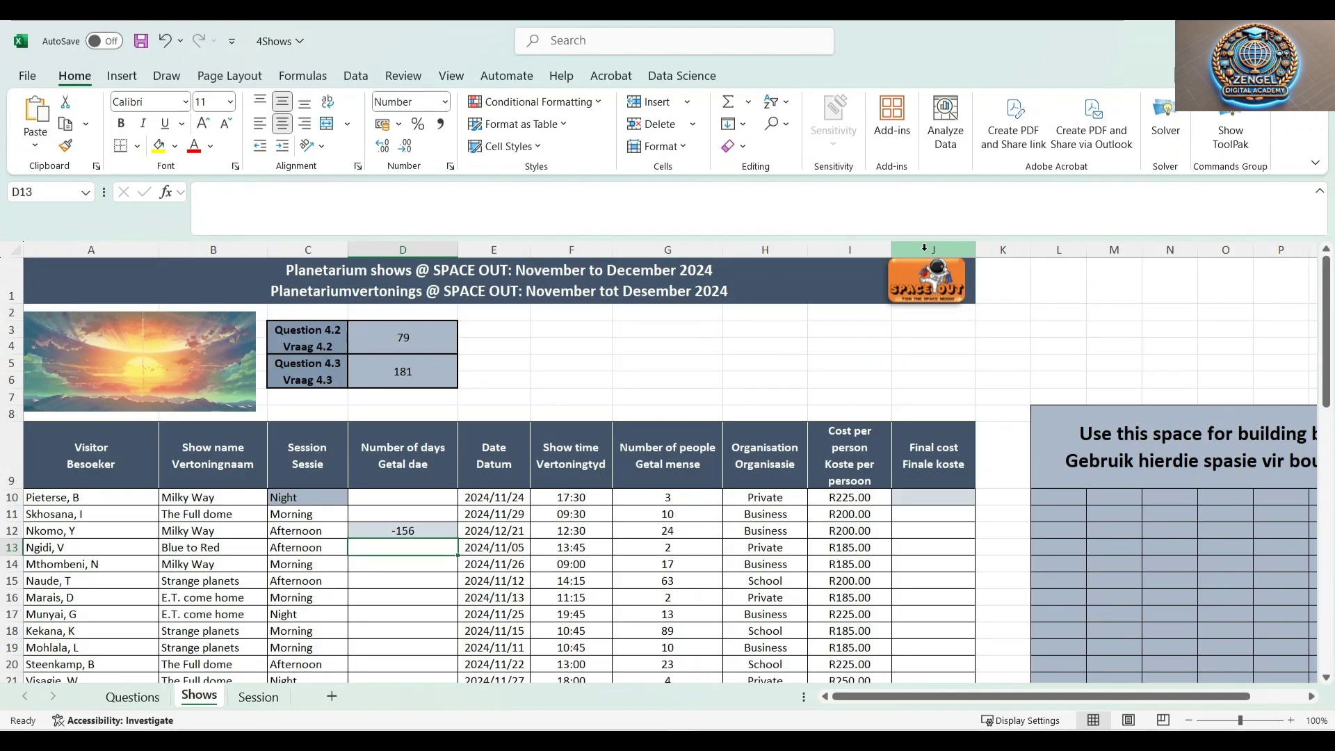
{"action": "left_click", "coordinate": [923, 501]}
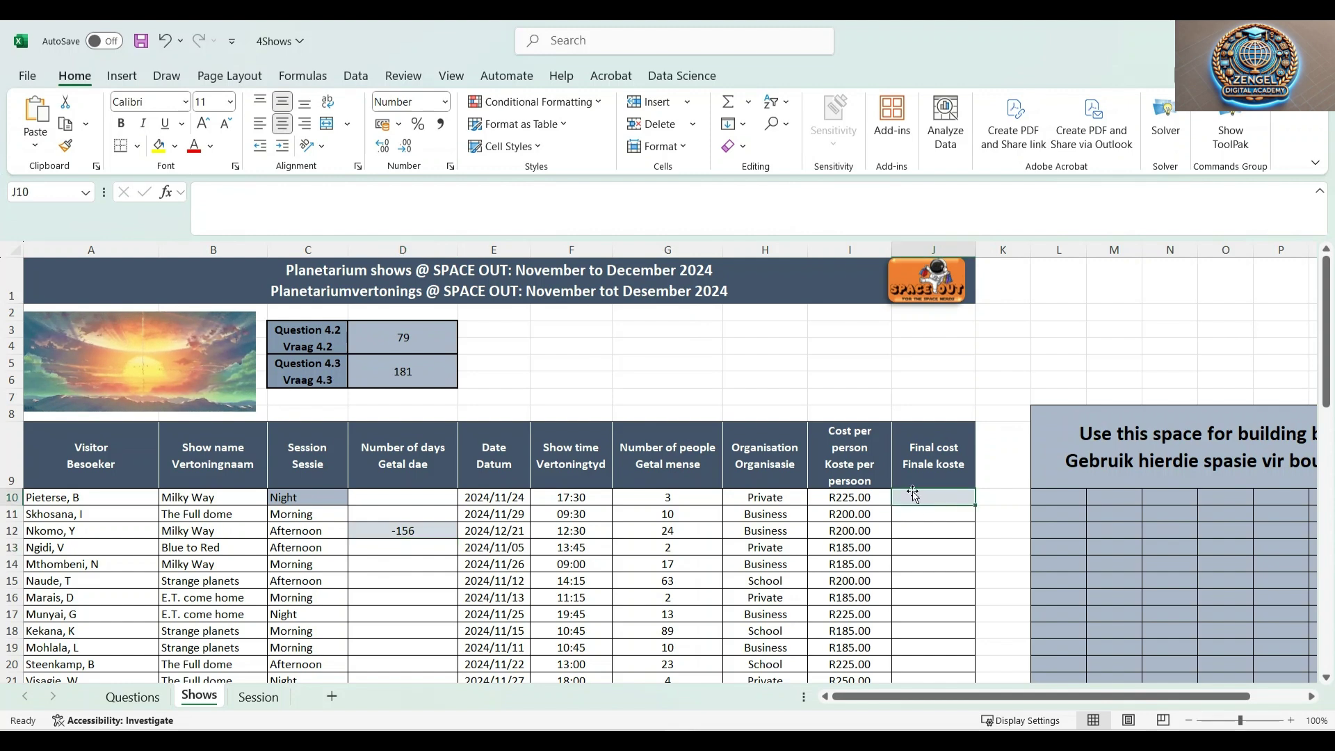
{"action": "key", "text": "alt+Tab"}
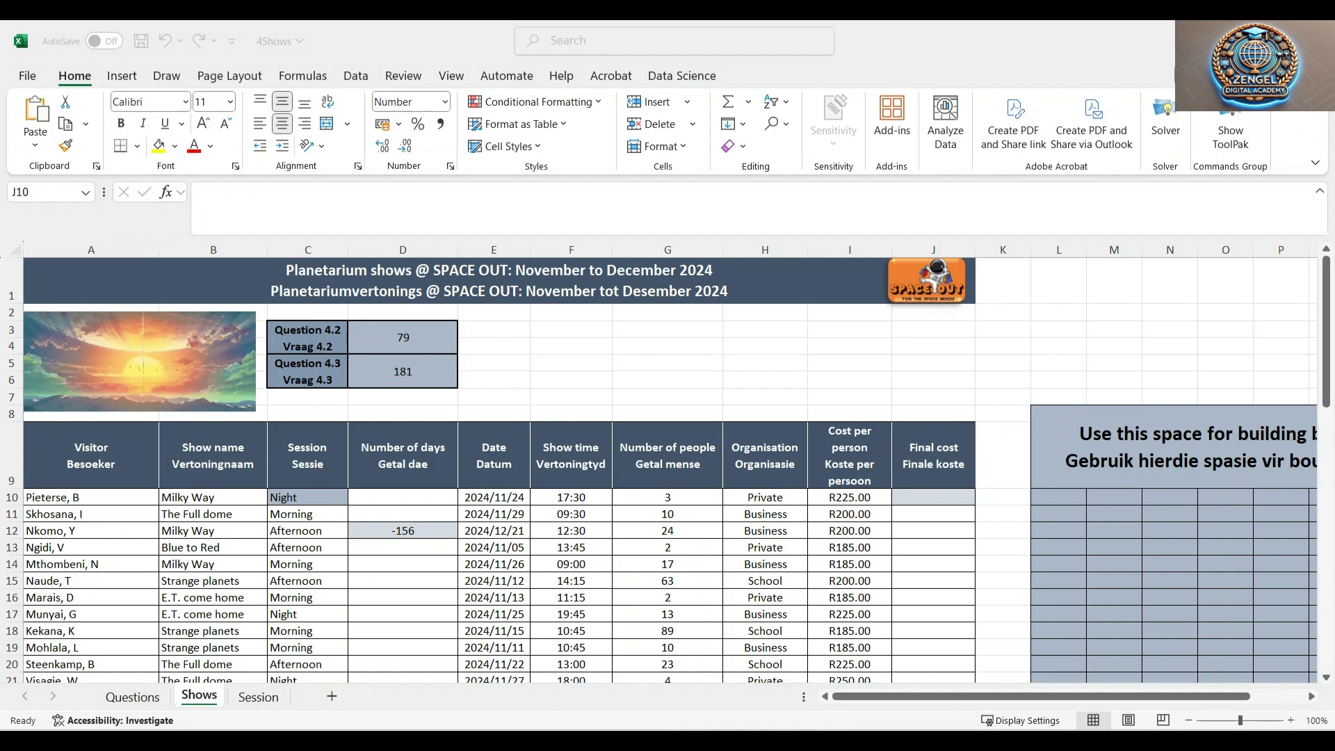
Begin a formula in J10 with an IF whose AND test first checks H10="School": =IF(AND(H10="School",
{"action": "left_click", "coordinate": [938, 497]}
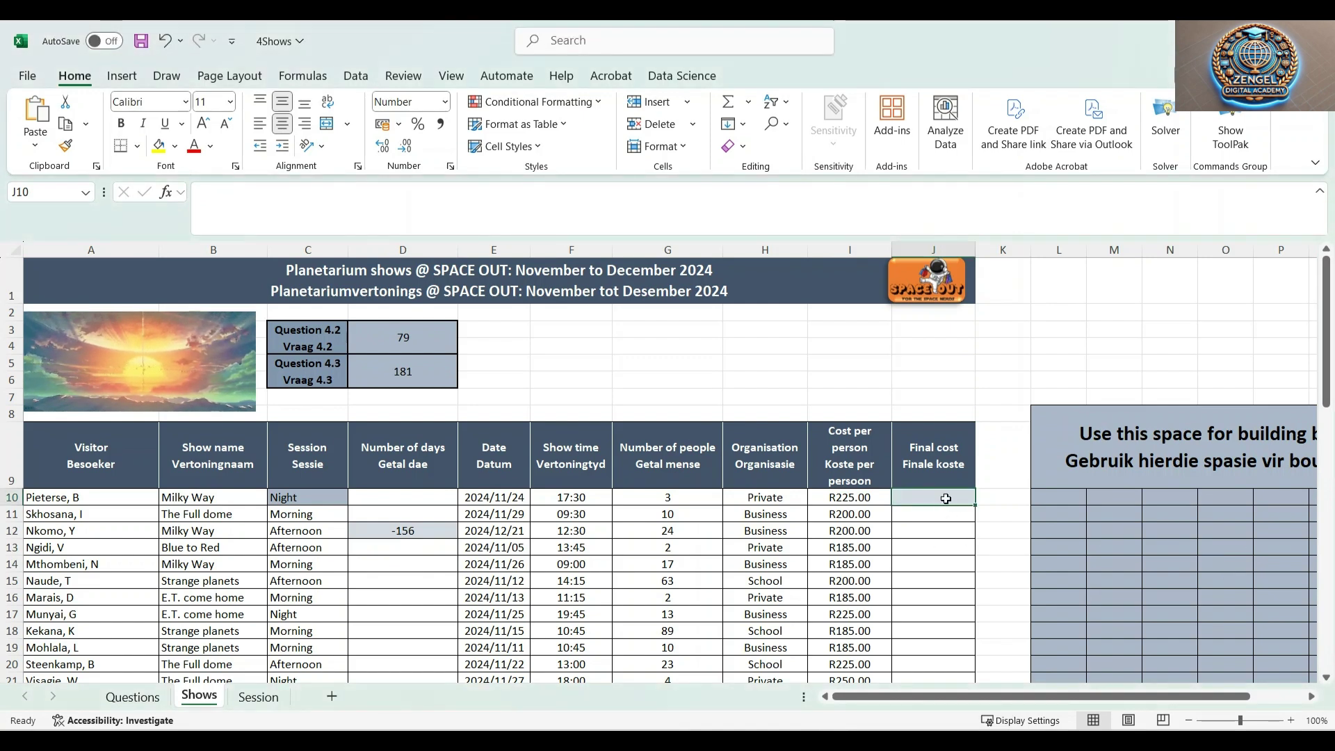
{"action": "type", "text": "="}
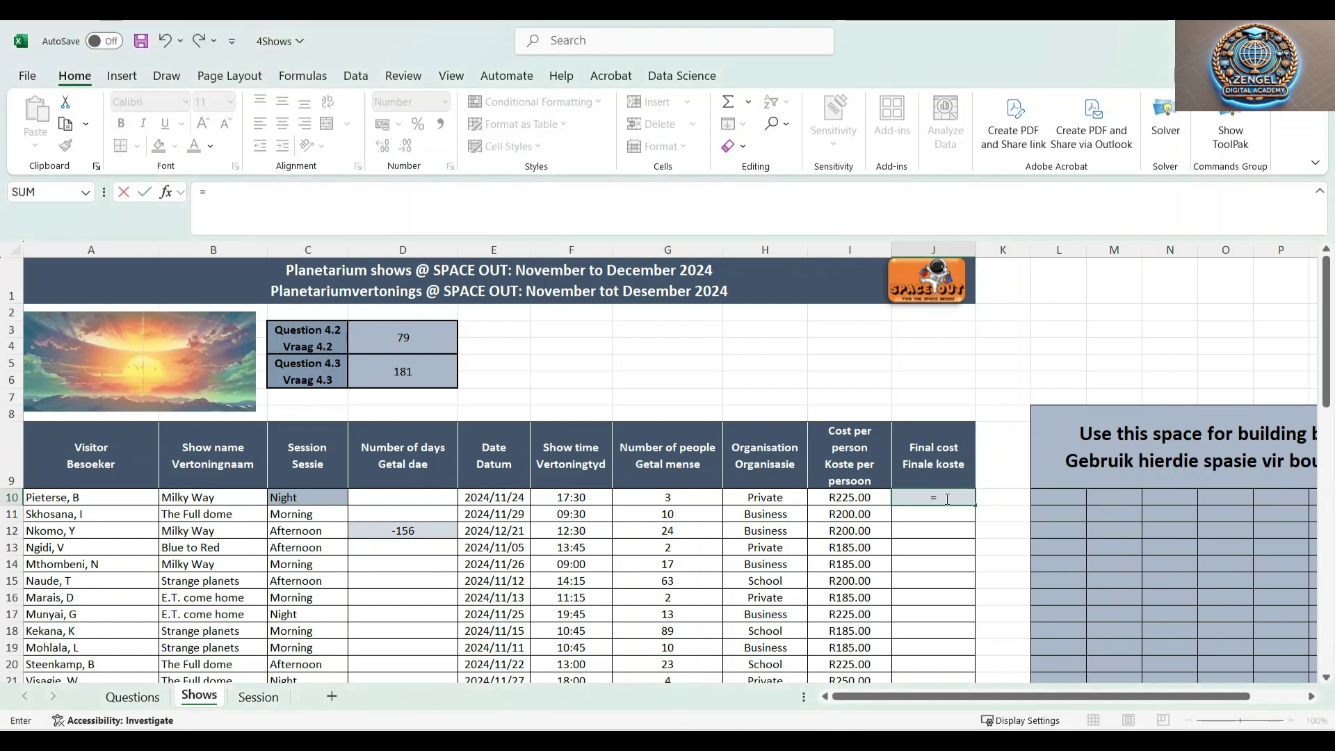
{"action": "type", "text": "if"}
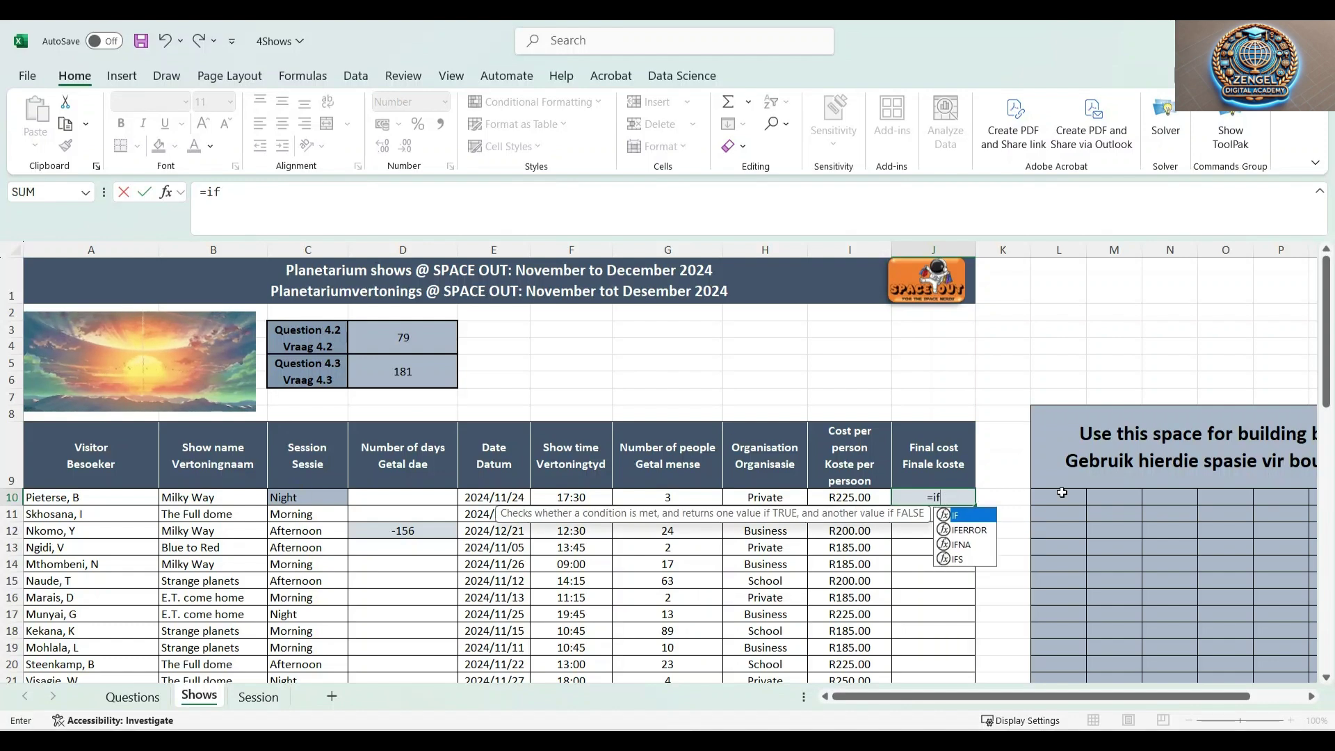
{"action": "key", "text": "Tab"}
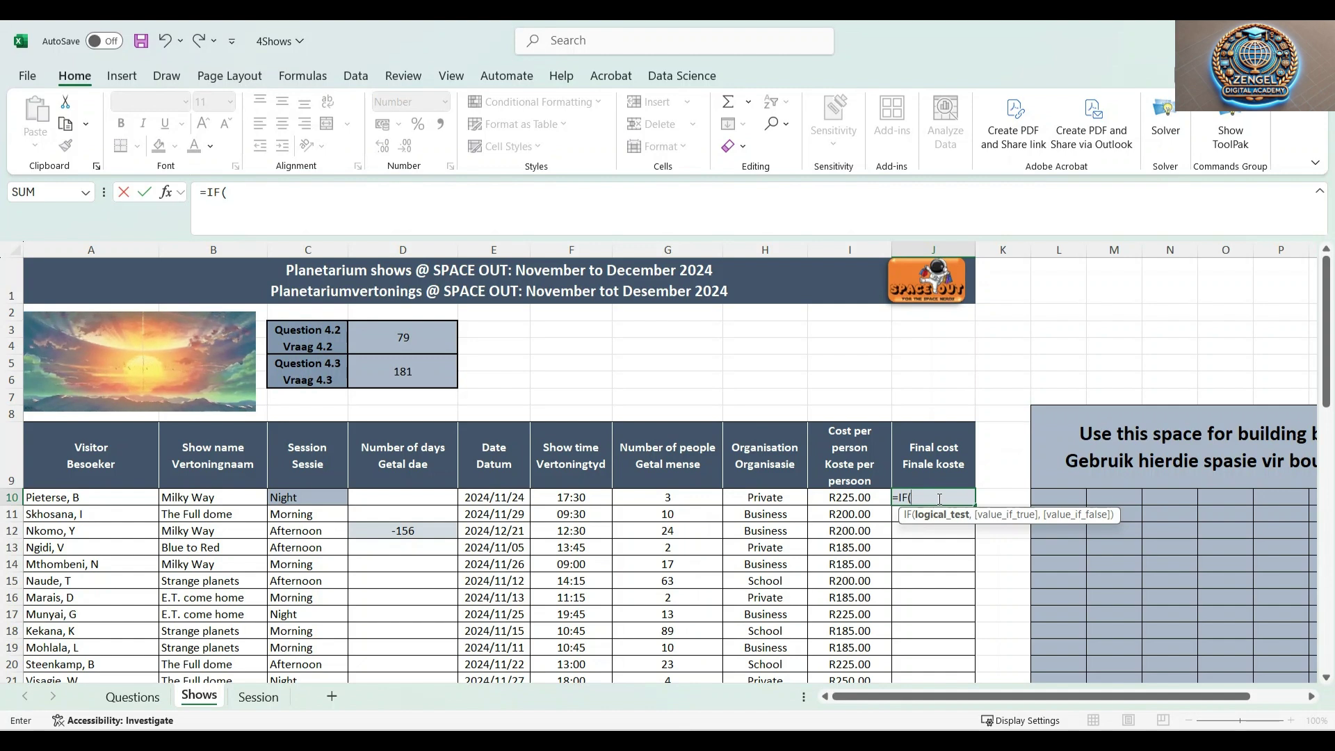
{"action": "type", "text": "and"}
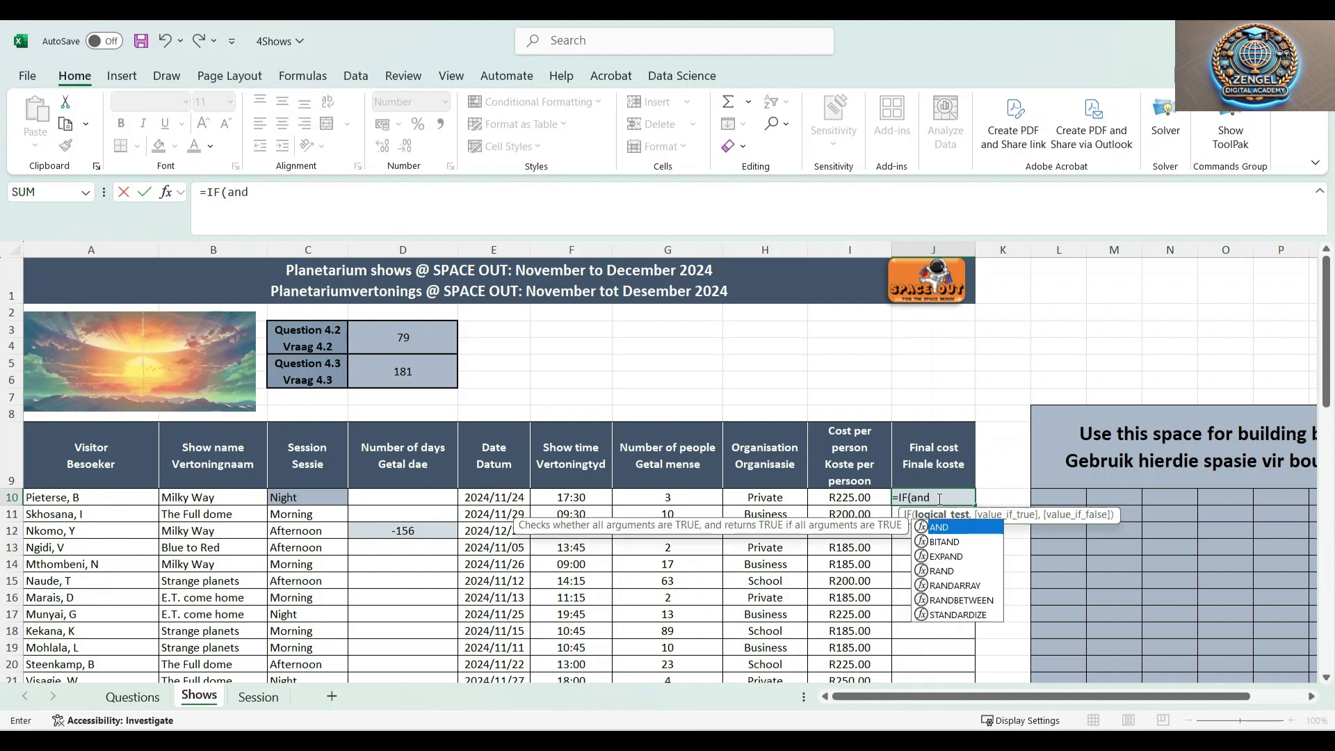
{"action": "double_click", "coordinate": [952, 529]}
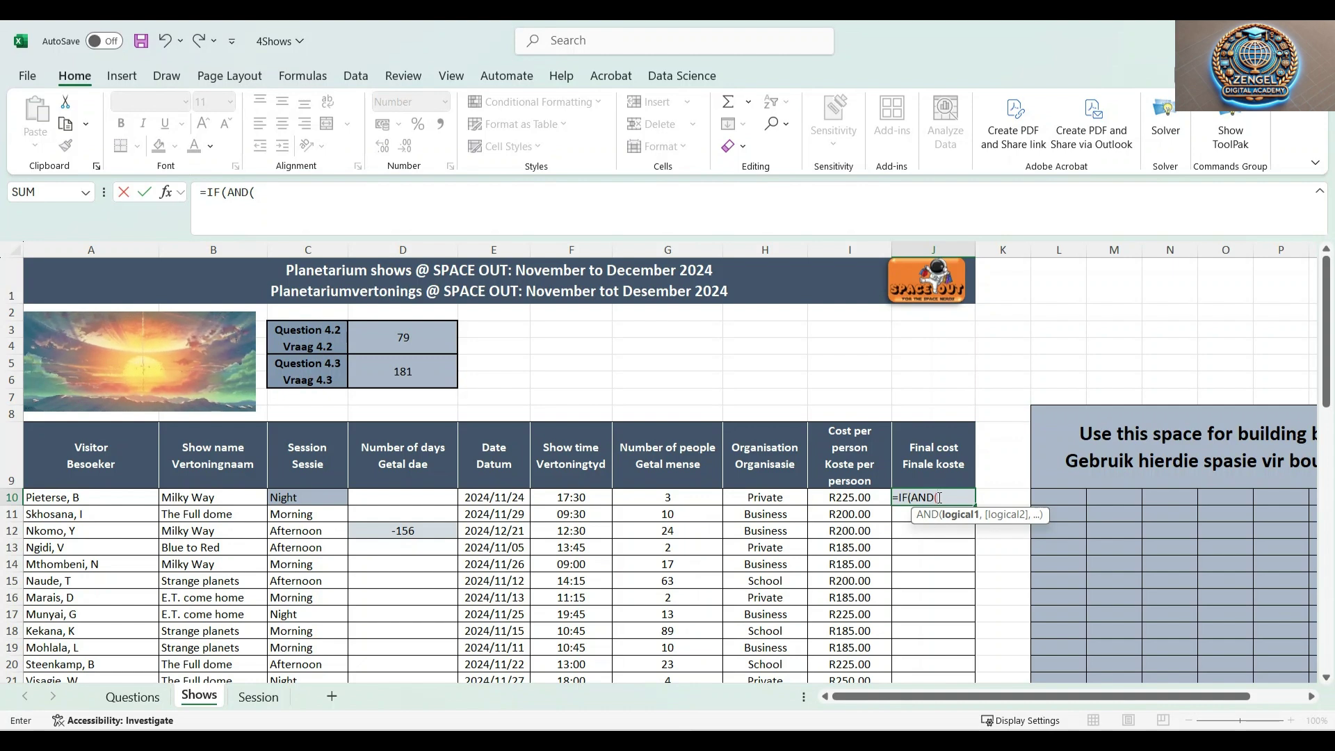
{"action": "left_click", "coordinate": [776, 499]}
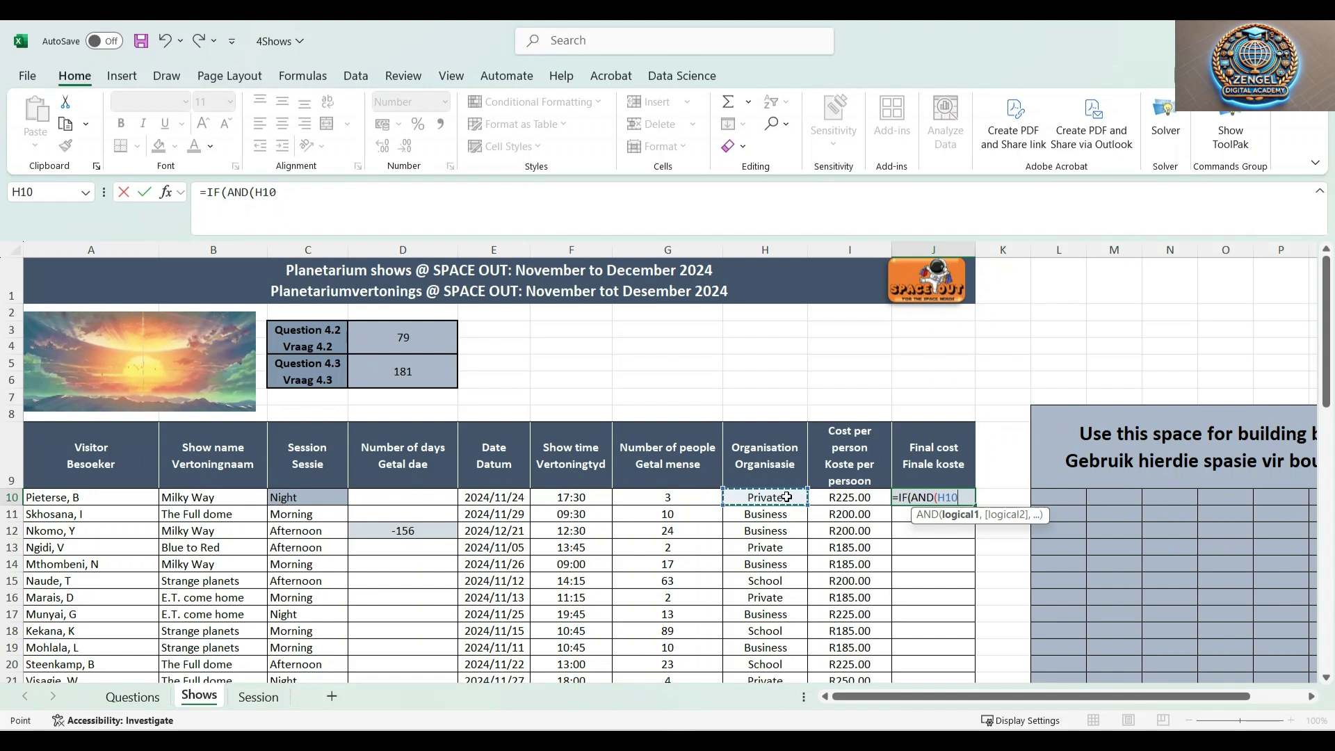
{"action": "type", "text": "="}
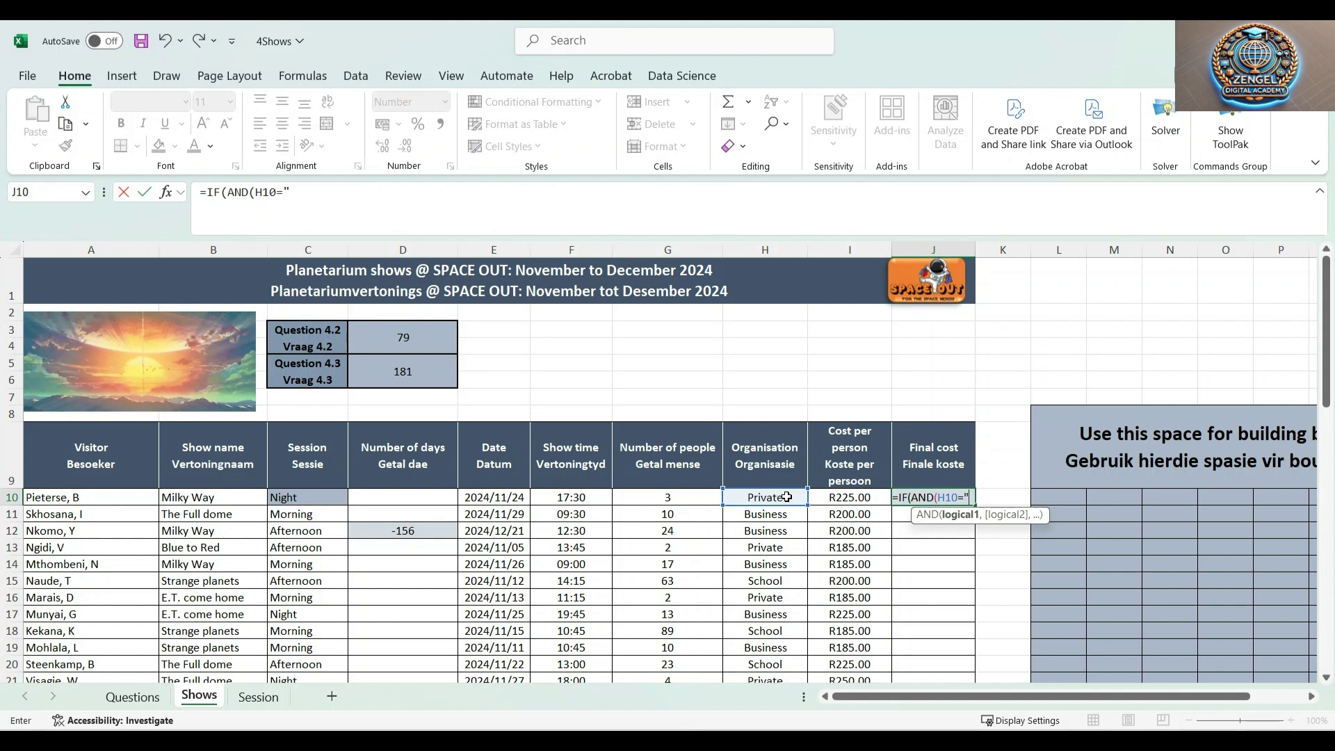
{"action": "type", "text": "\"Sc"}
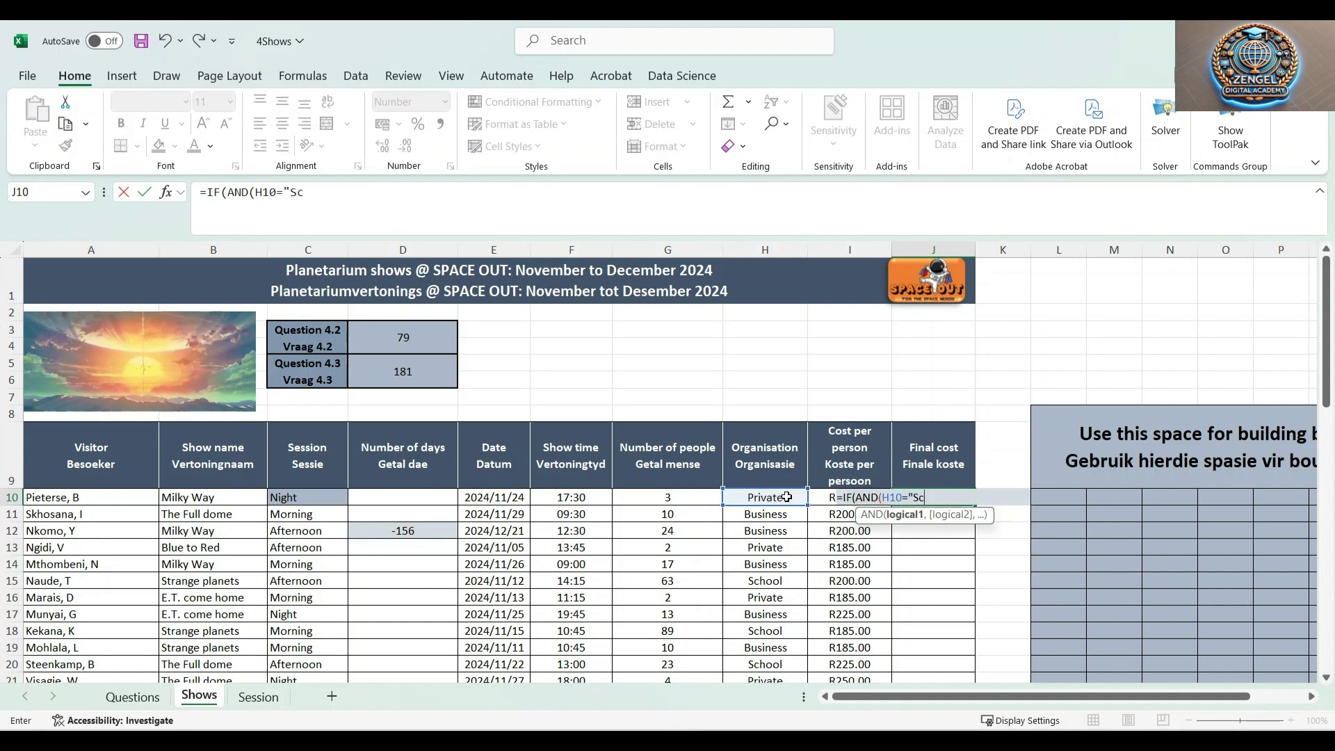
{"action": "type", "text": "hool"}
{"action": "type", "text": ","}
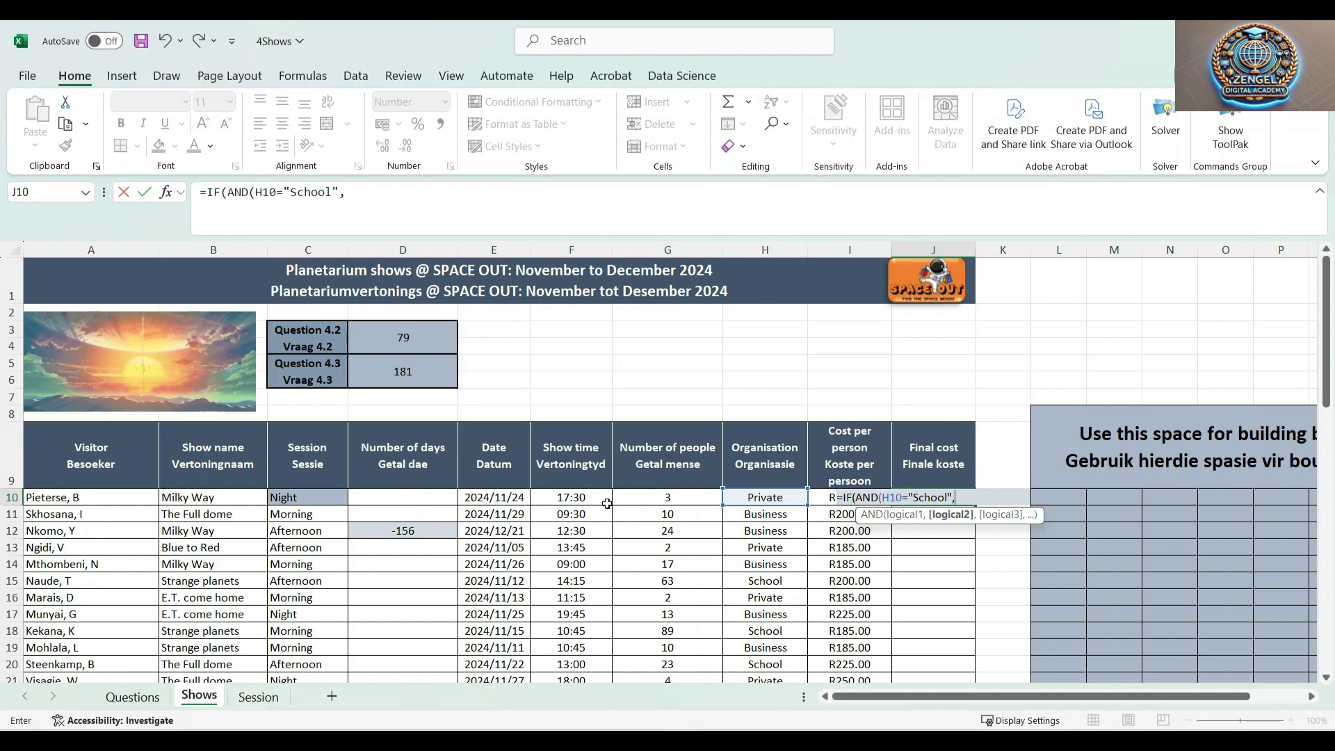
Add C10="Morning" as the second AND condition and complete the logical test of the J10 formula
{"action": "left_click", "coordinate": [295, 499]}
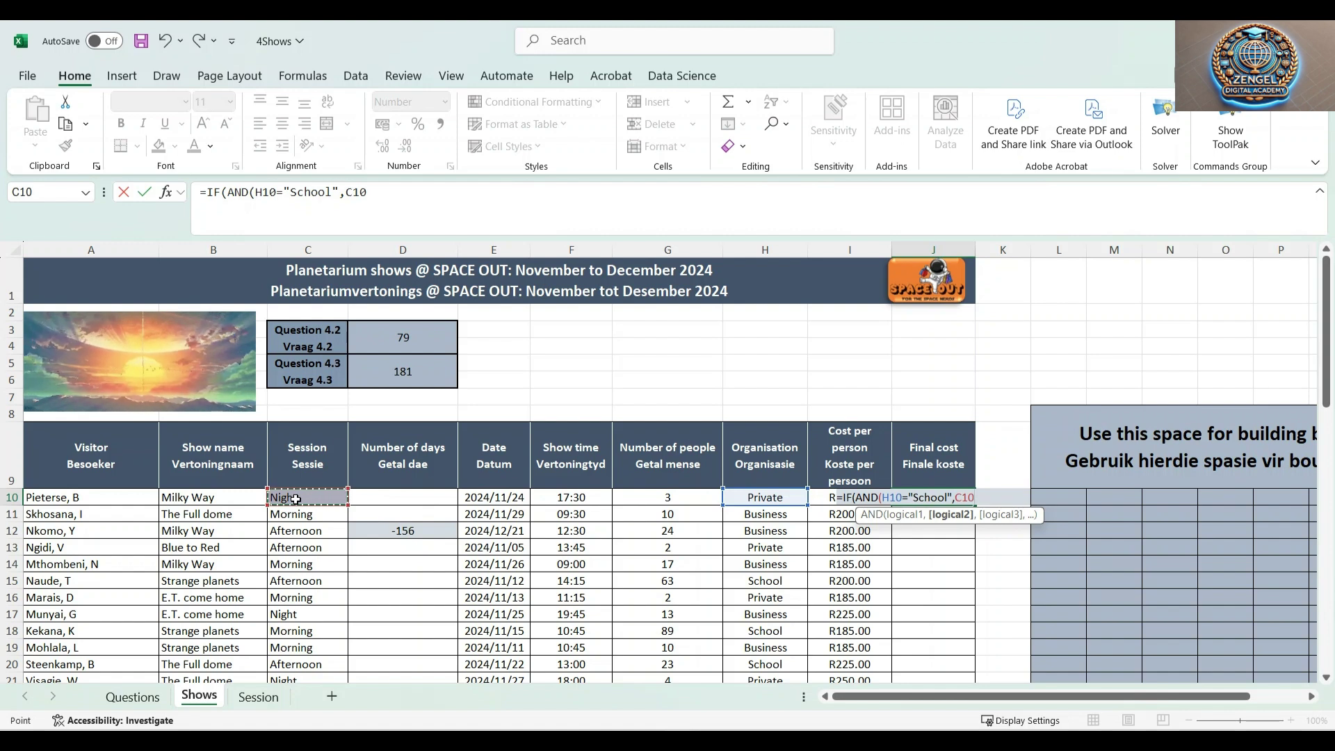
{"action": "type", "text": "="}
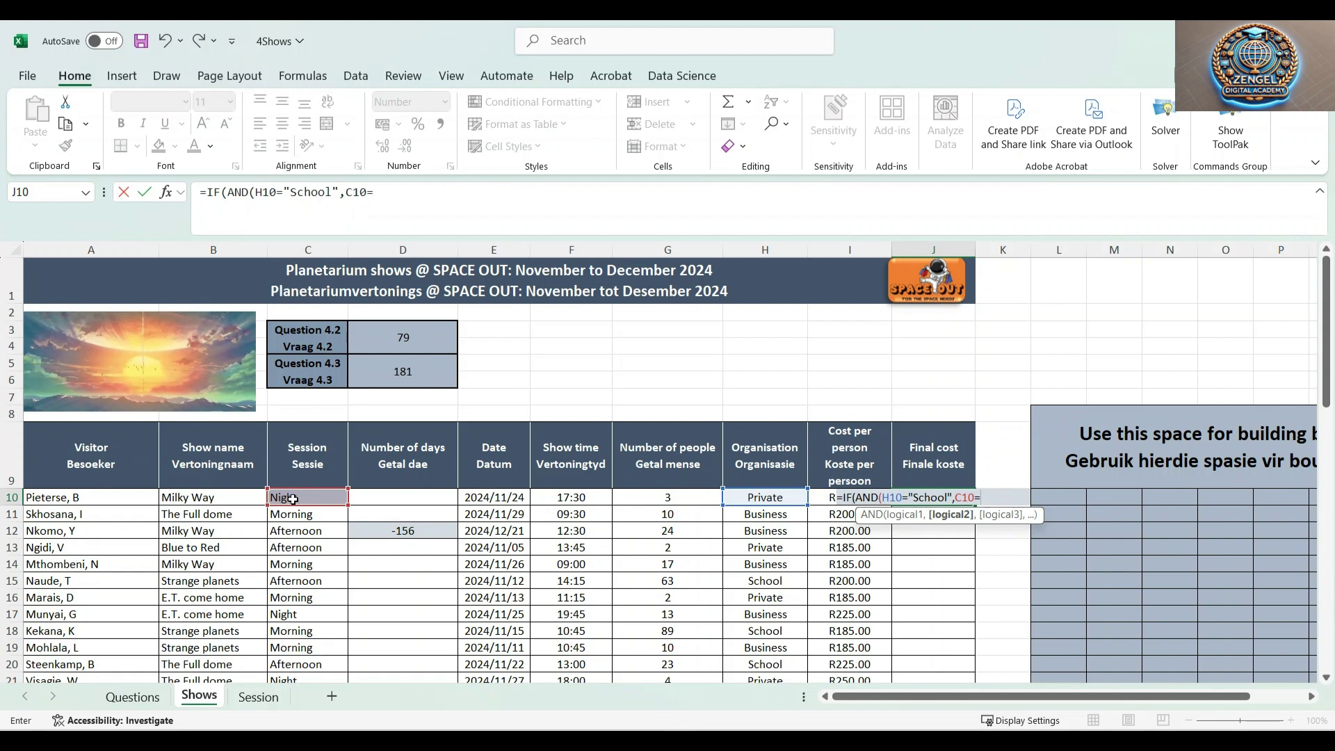
{"action": "type", "text": "Morning\""}
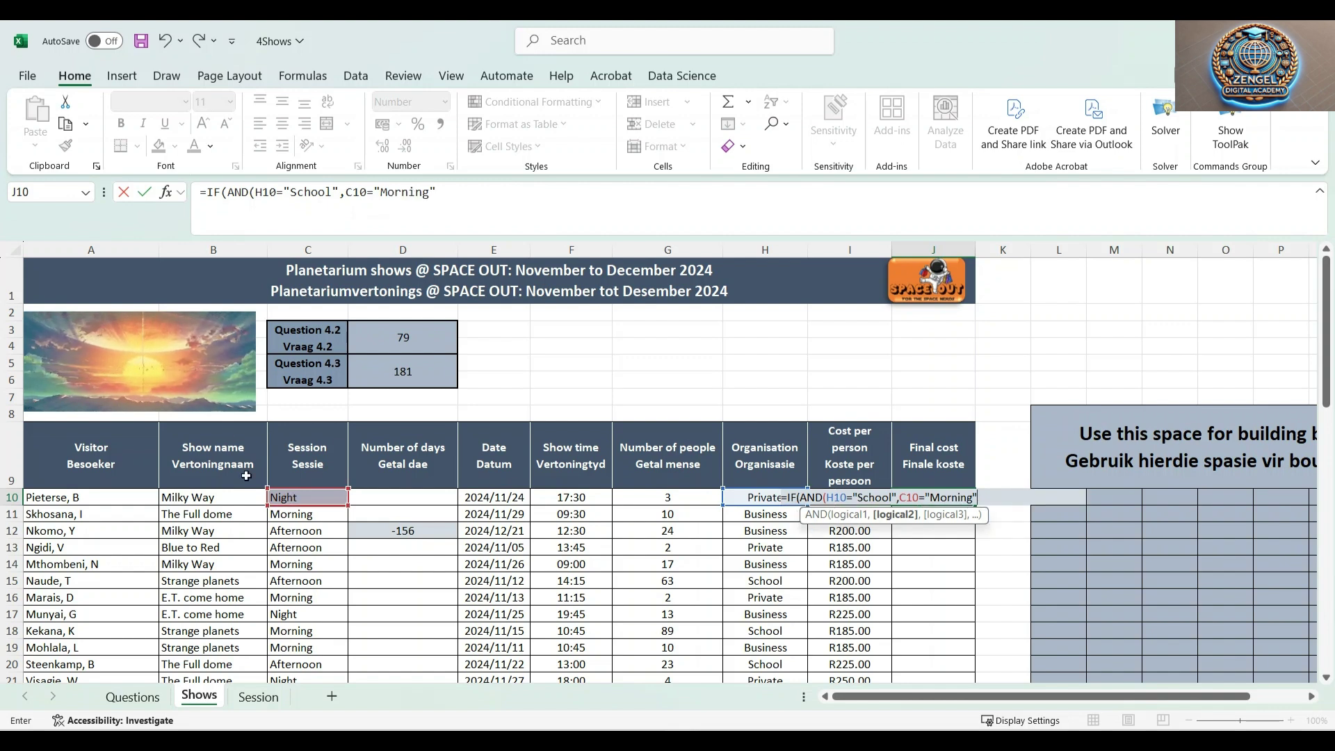
{"action": "left_click", "coordinate": [448, 195]}
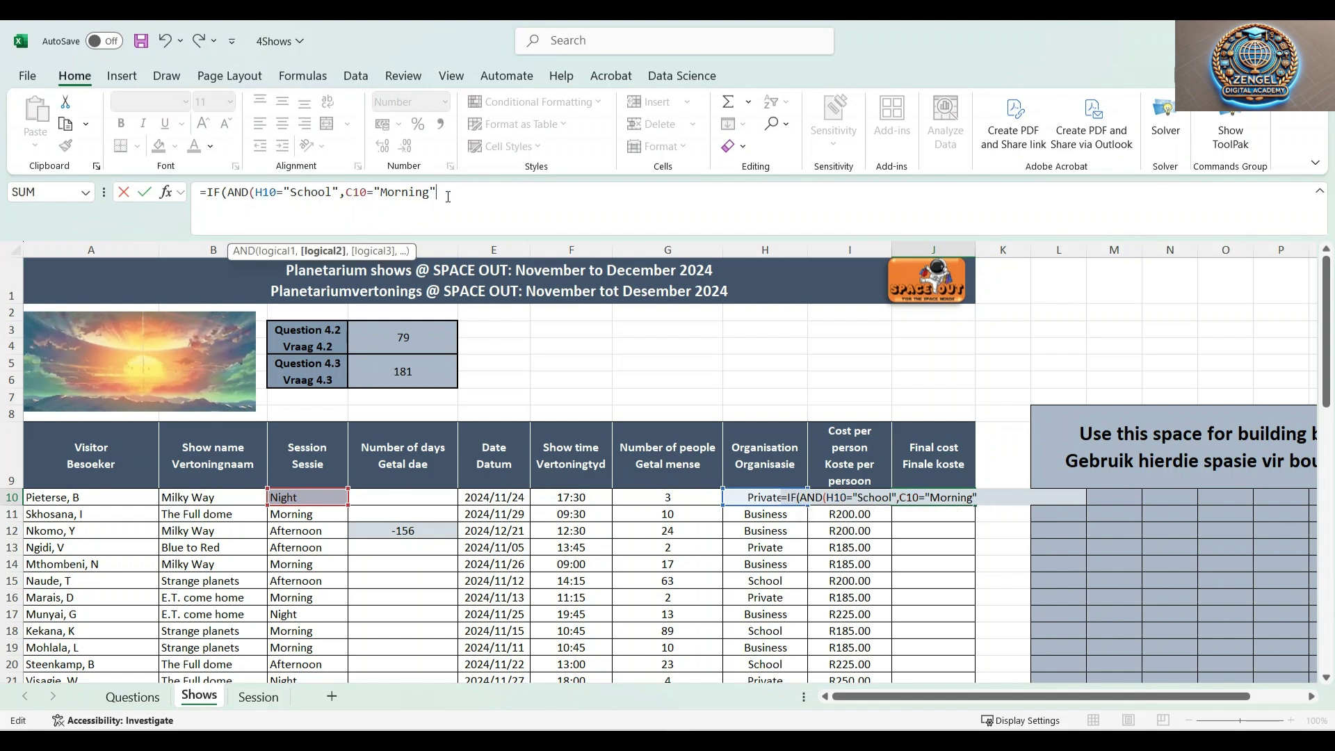
{"action": "type", "text": ")"}
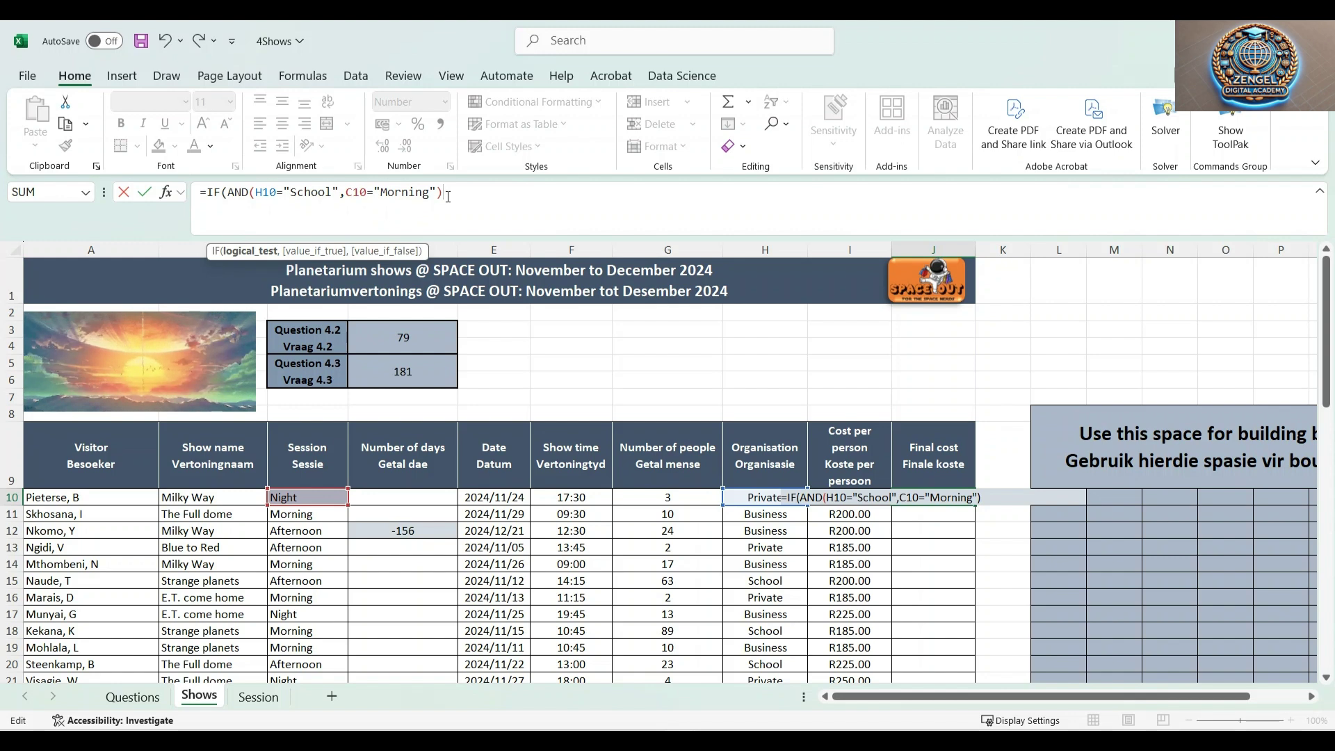
{"action": "type", "text": ","}
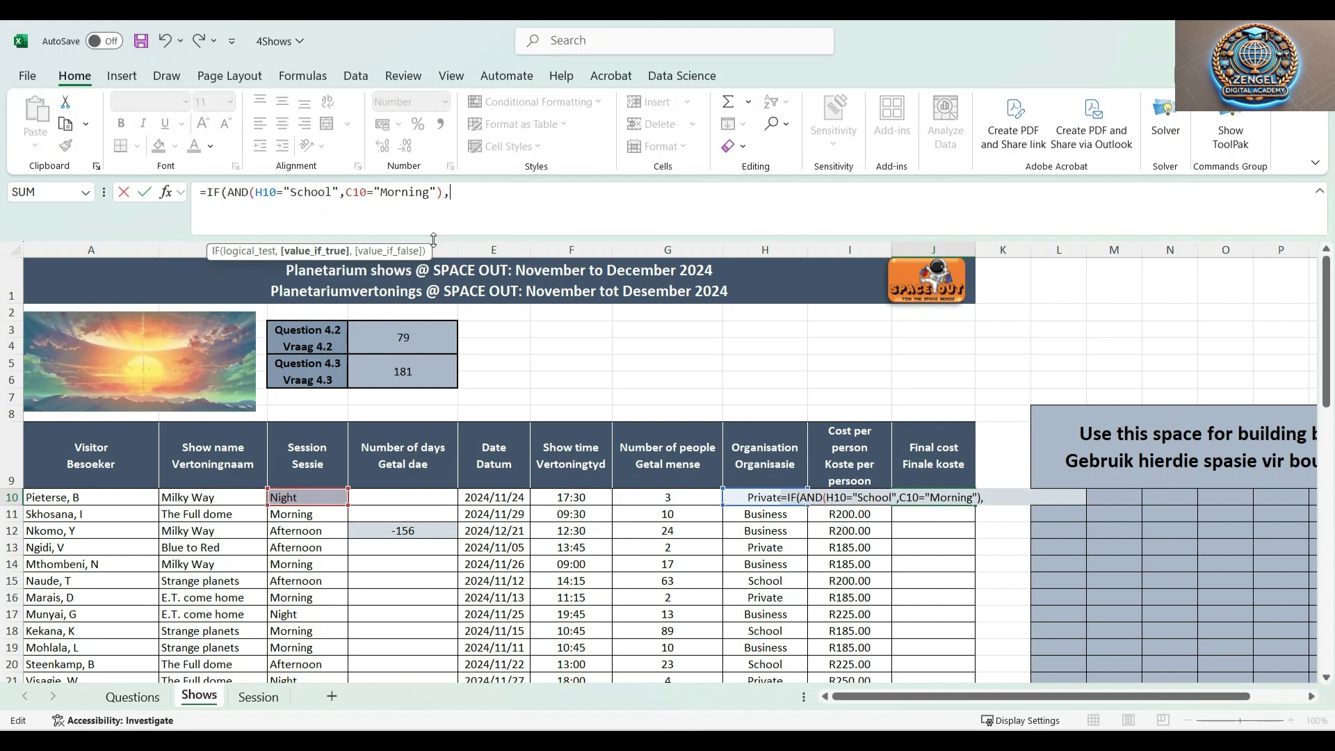
Enter (I10*G10)*(0.95) as the value if true for morning school visits in the J10 formula
{"action": "type", "text": "("}
{"action": "left_click", "coordinate": [864, 521]}
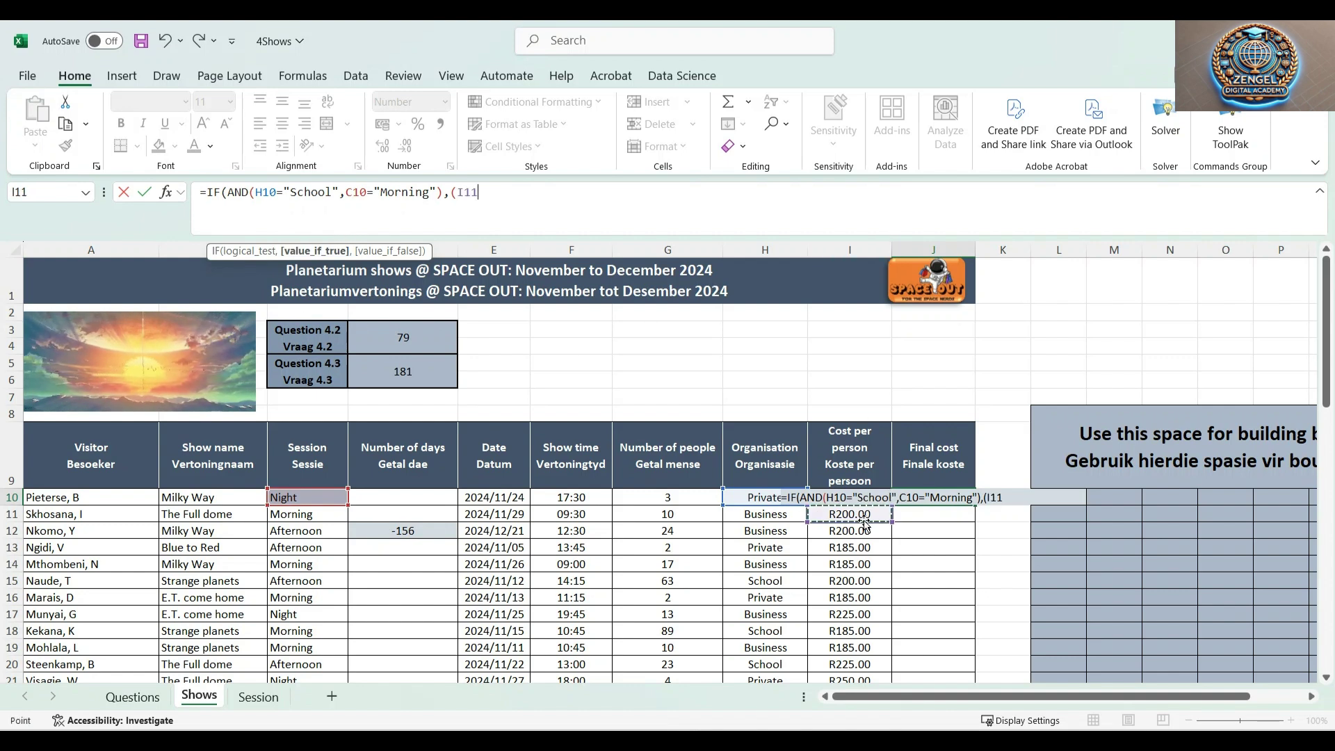
{"action": "key", "text": "Up"}
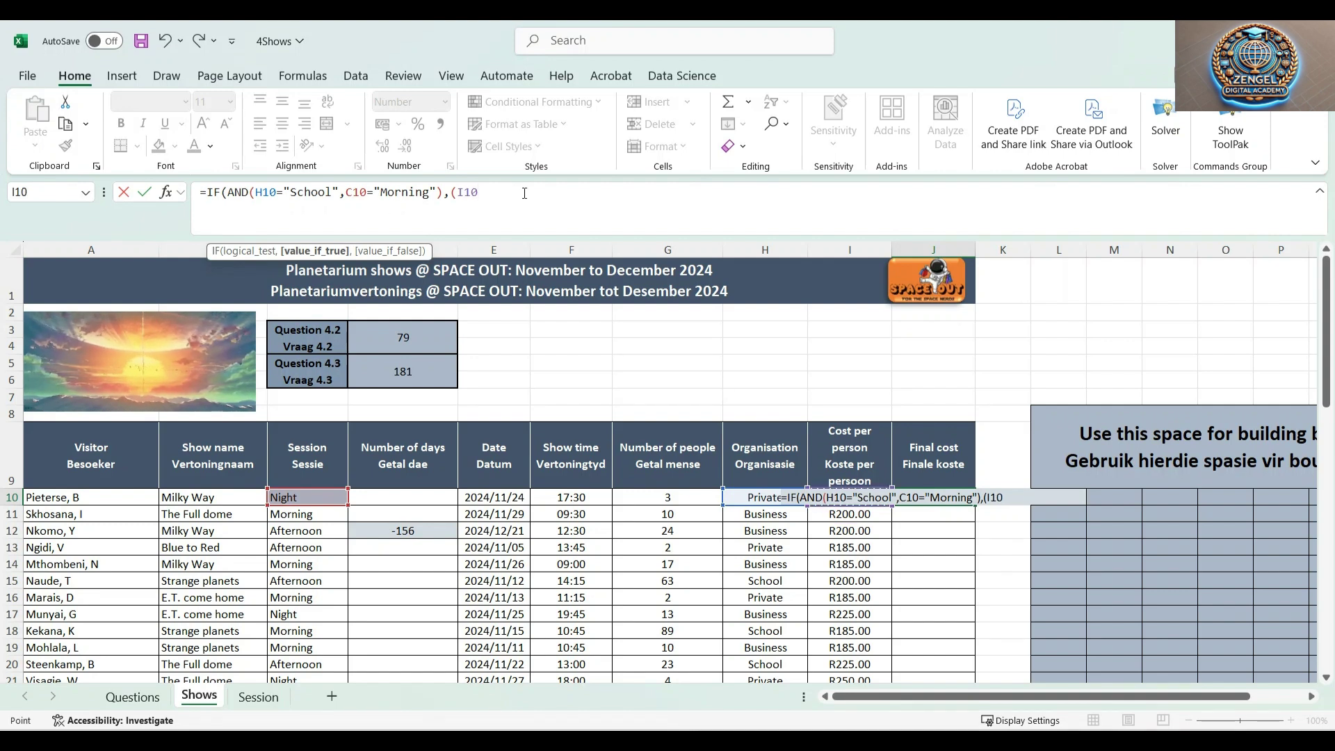
{"action": "type", "text": "*"}
{"action": "left_click", "coordinate": [677, 497]}
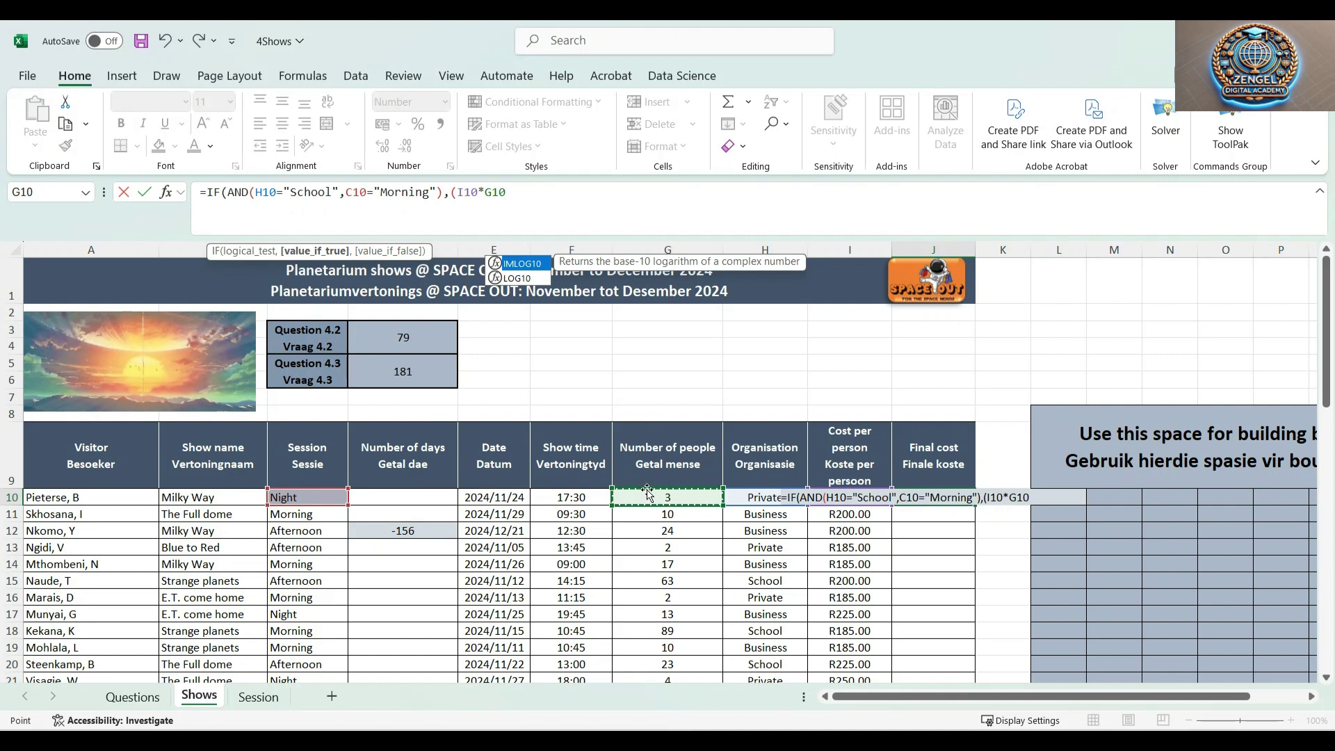
{"action": "type", "text": ")*"}
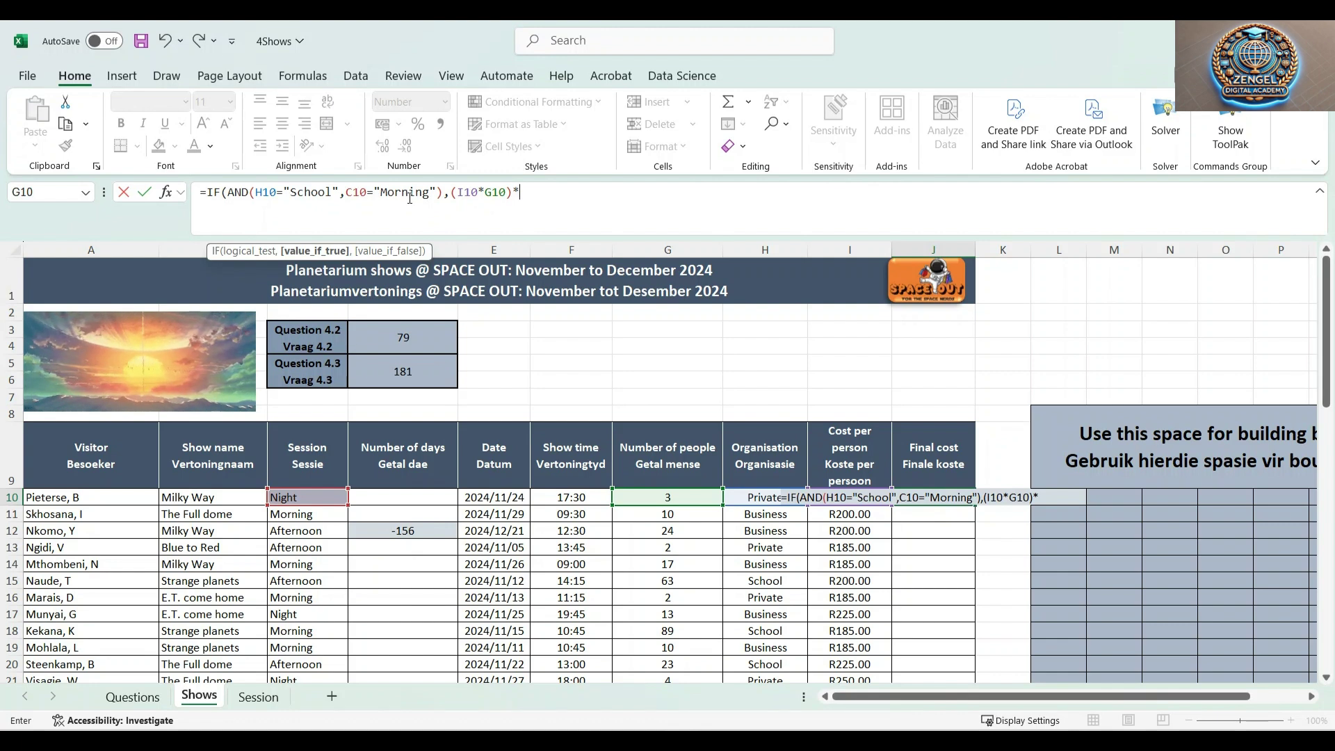
{"action": "type", "text": "(0.95"}
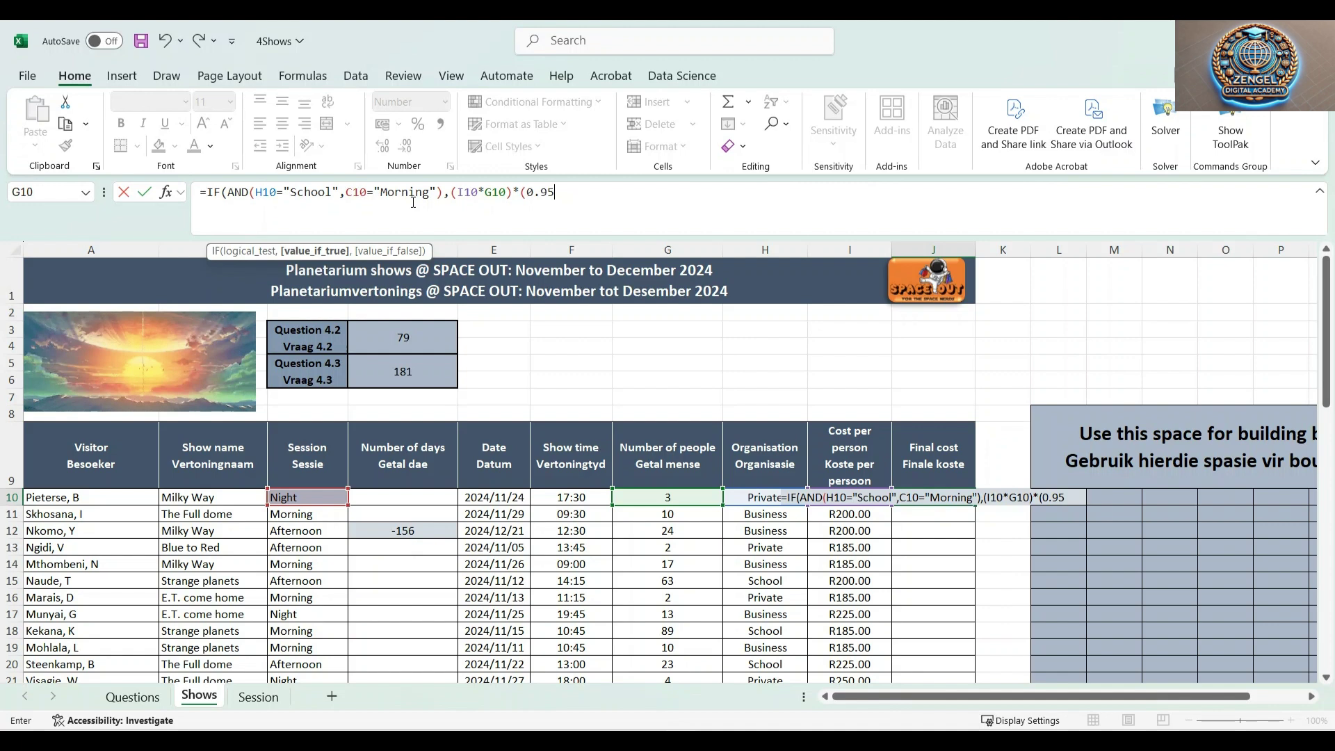
{"action": "type", "text": ")"}
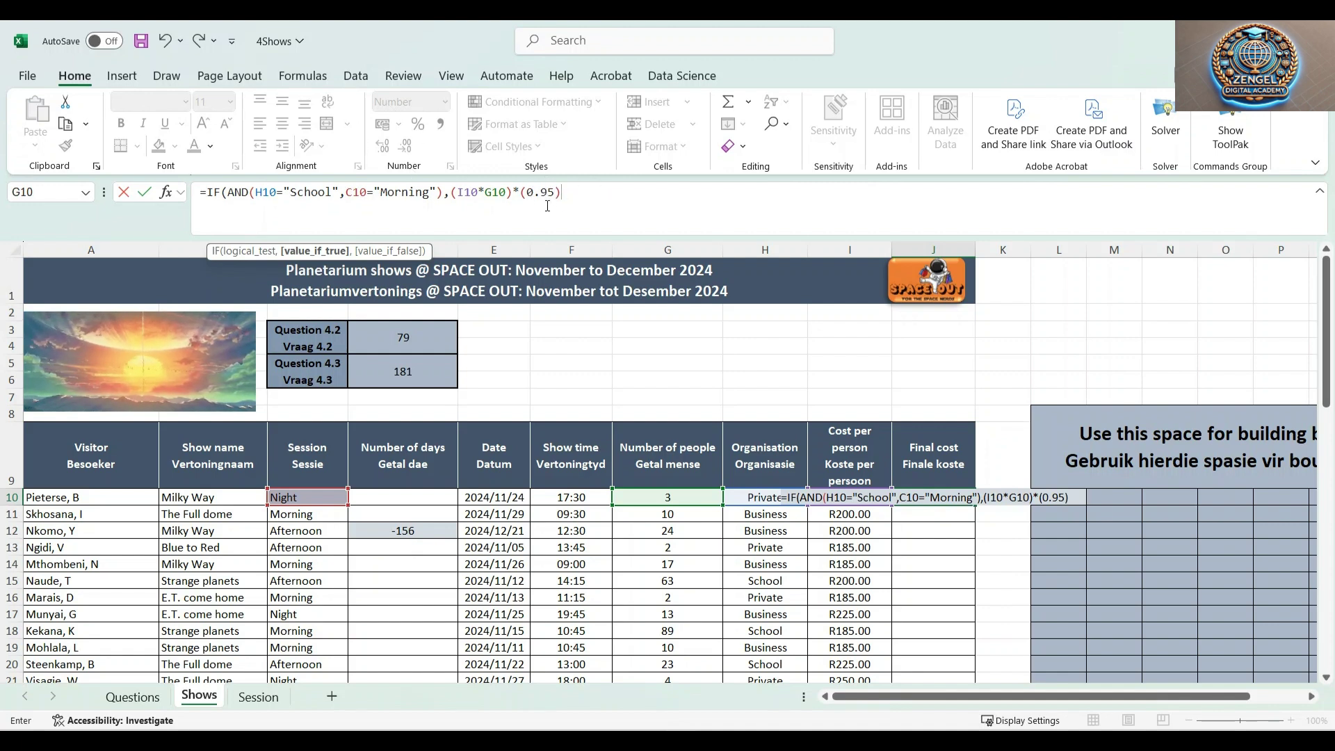
{"action": "type", "text": "."}
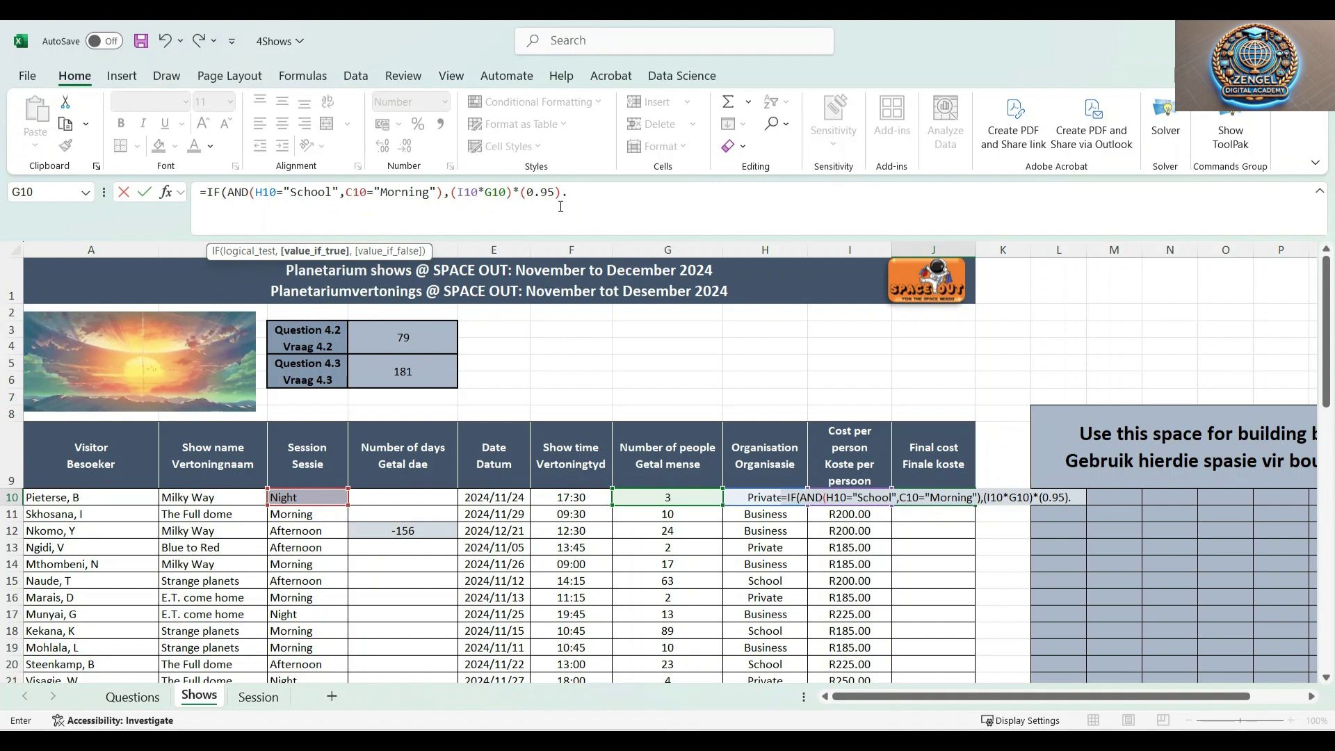
{"action": "key", "text": "BackSpace"}
{"action": "type", "text": ","}
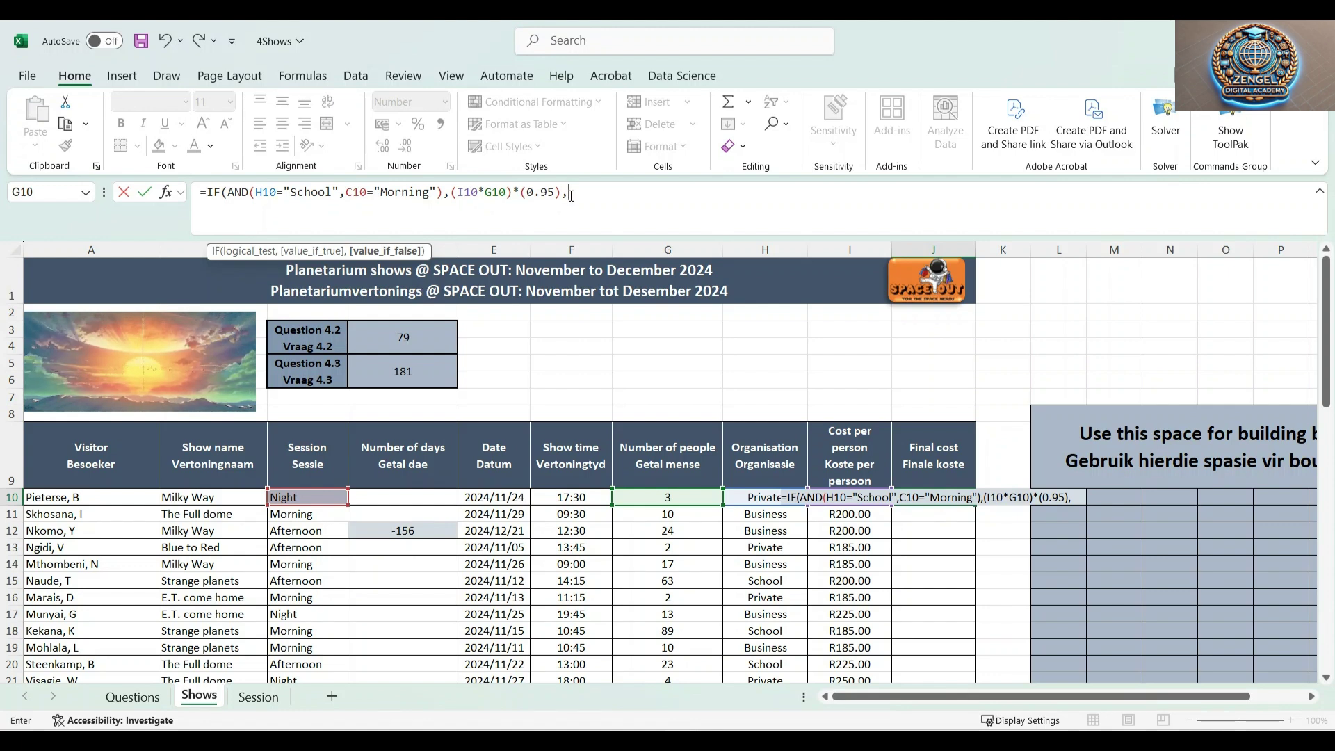
Nest a second IF as the value if false, with the logical test H10="Business"
{"action": "type", "text": "if"}
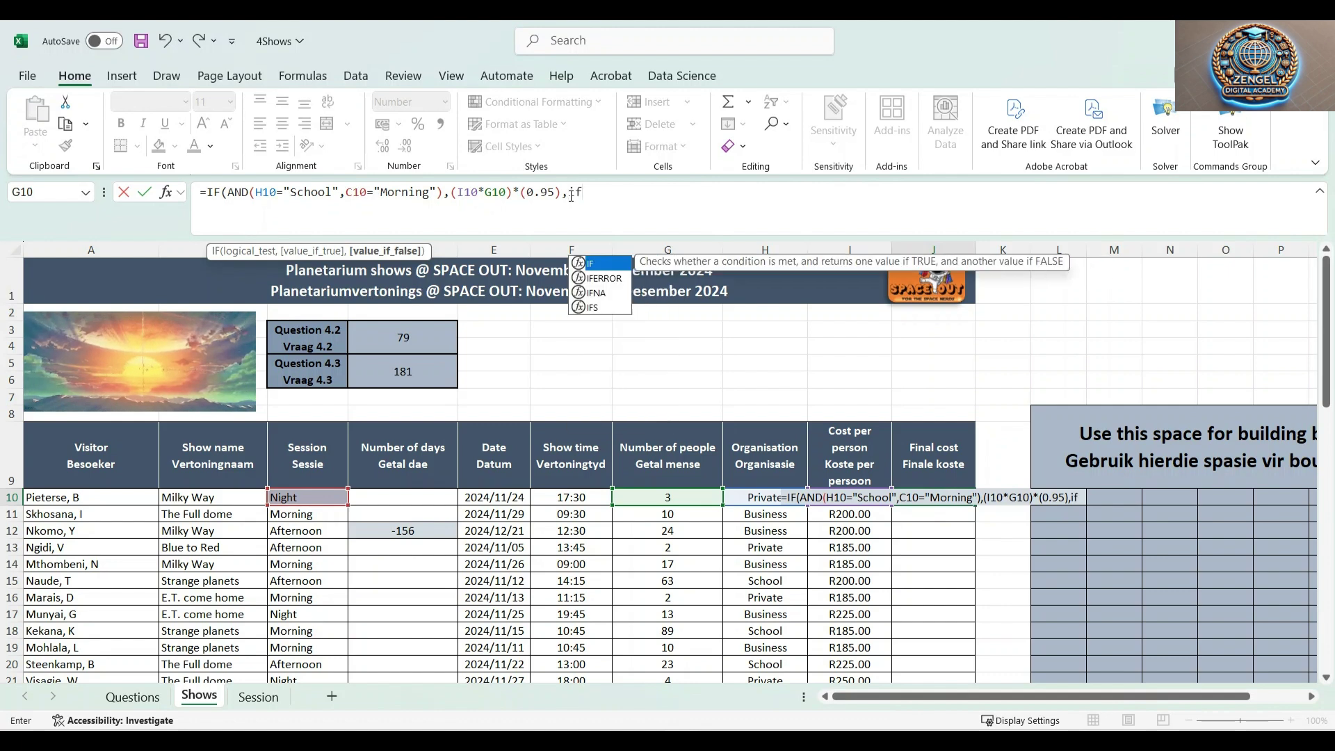
{"action": "key", "text": "Tab"}
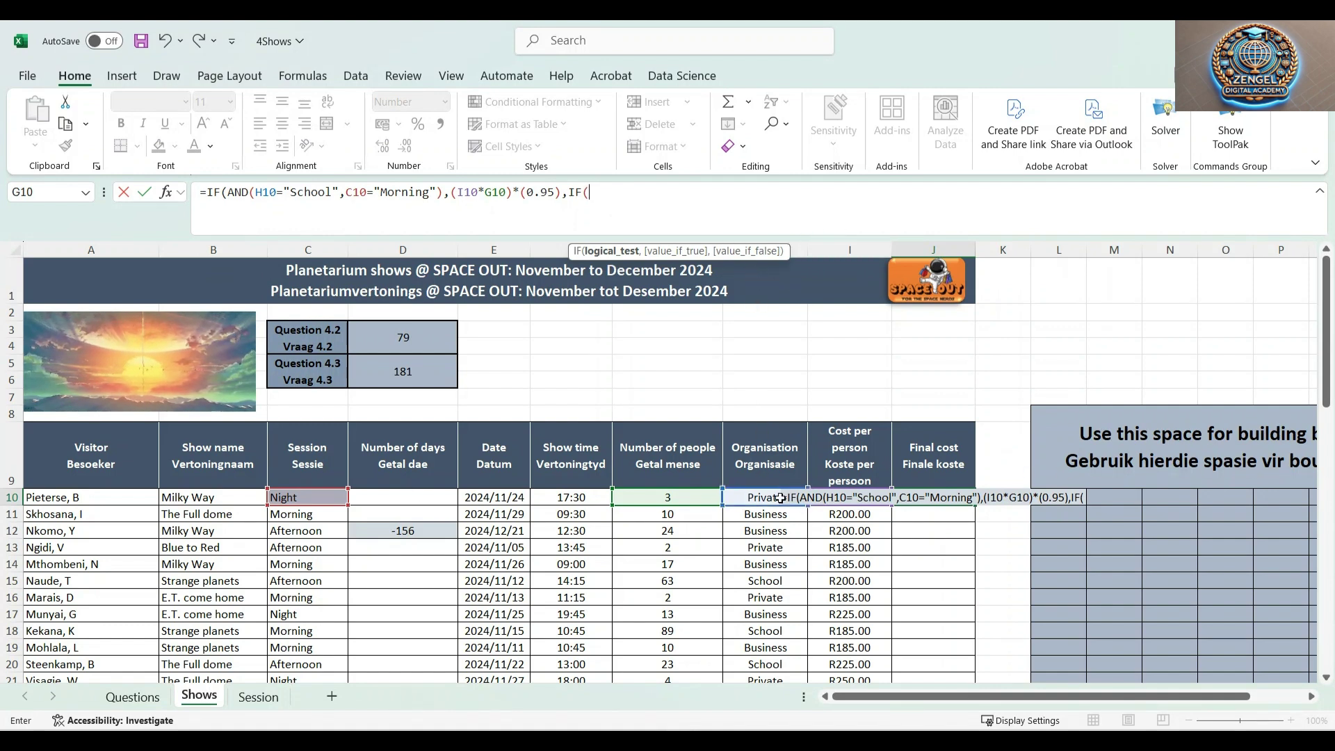
{"action": "left_click", "coordinate": [756, 499]}
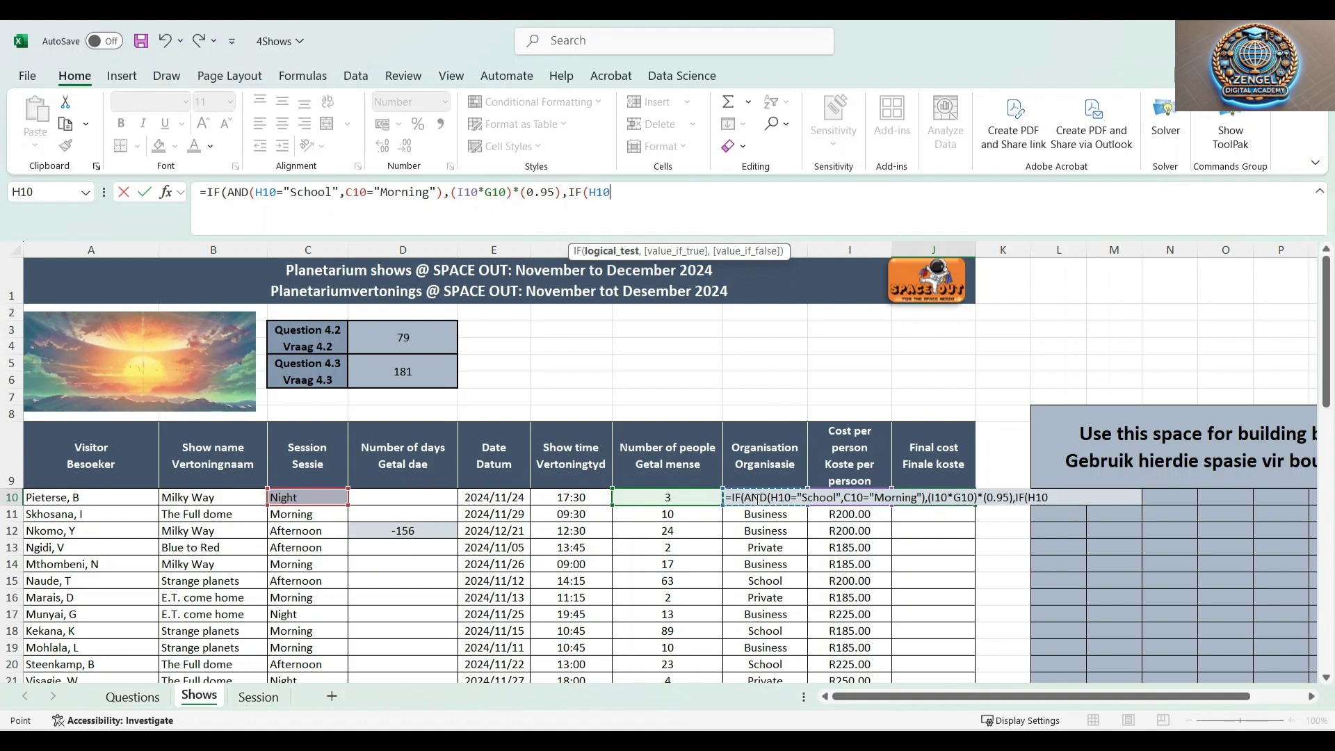
{"action": "type", "text": "="}
{"action": "type", "text": "\"Bu"}
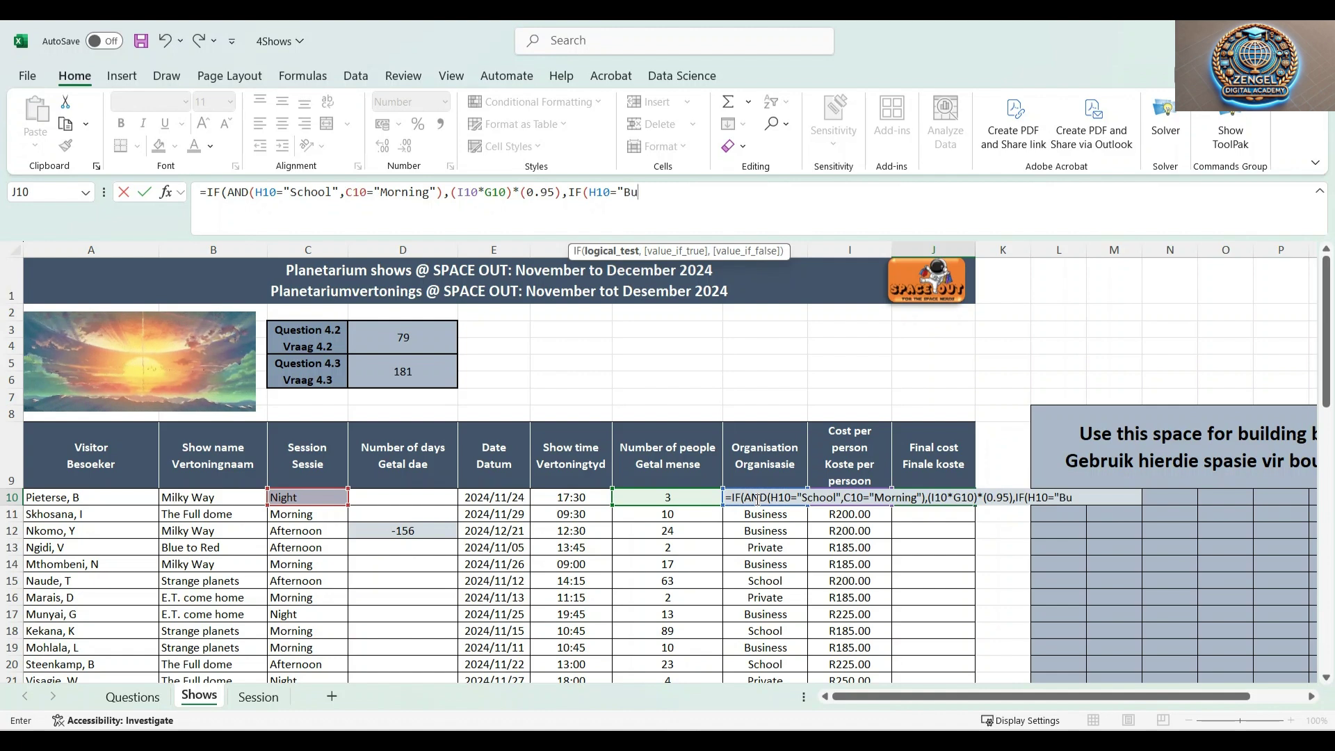
{"action": "type", "text": "siness\""}
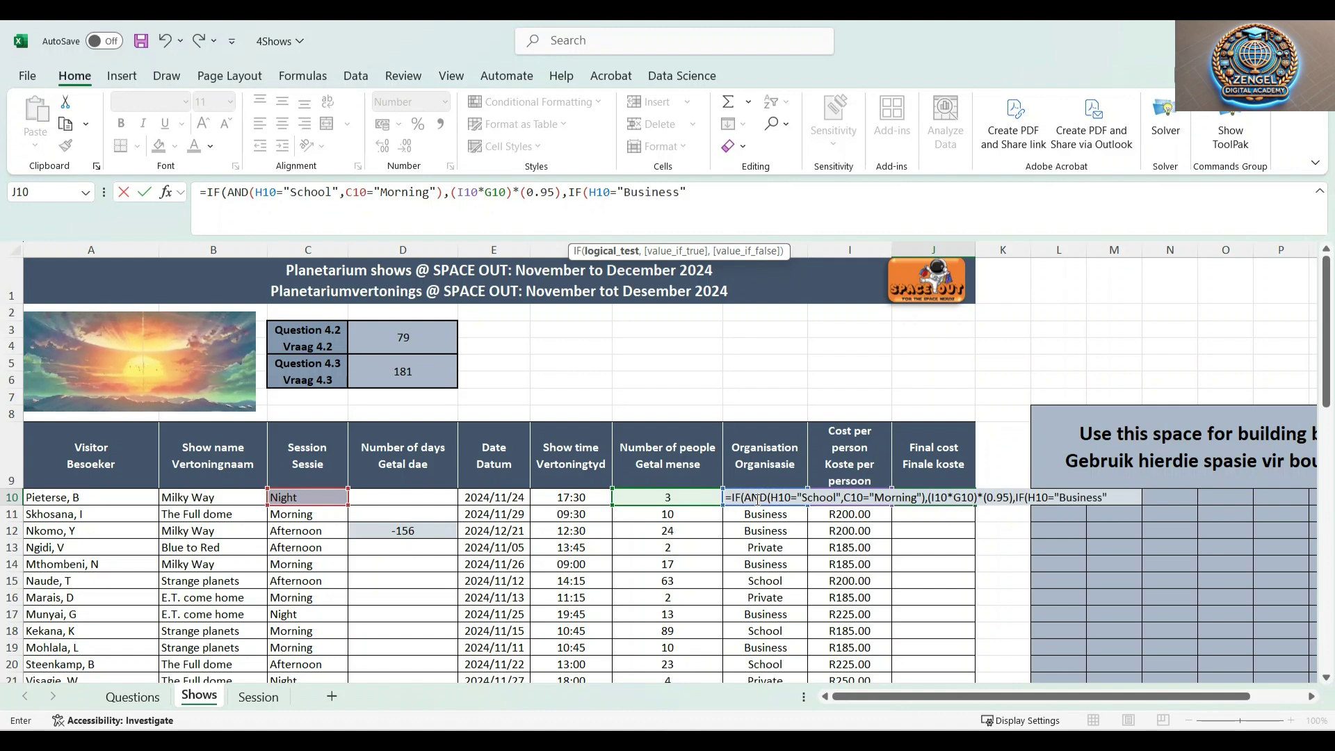
{"action": "type", "text": ","}
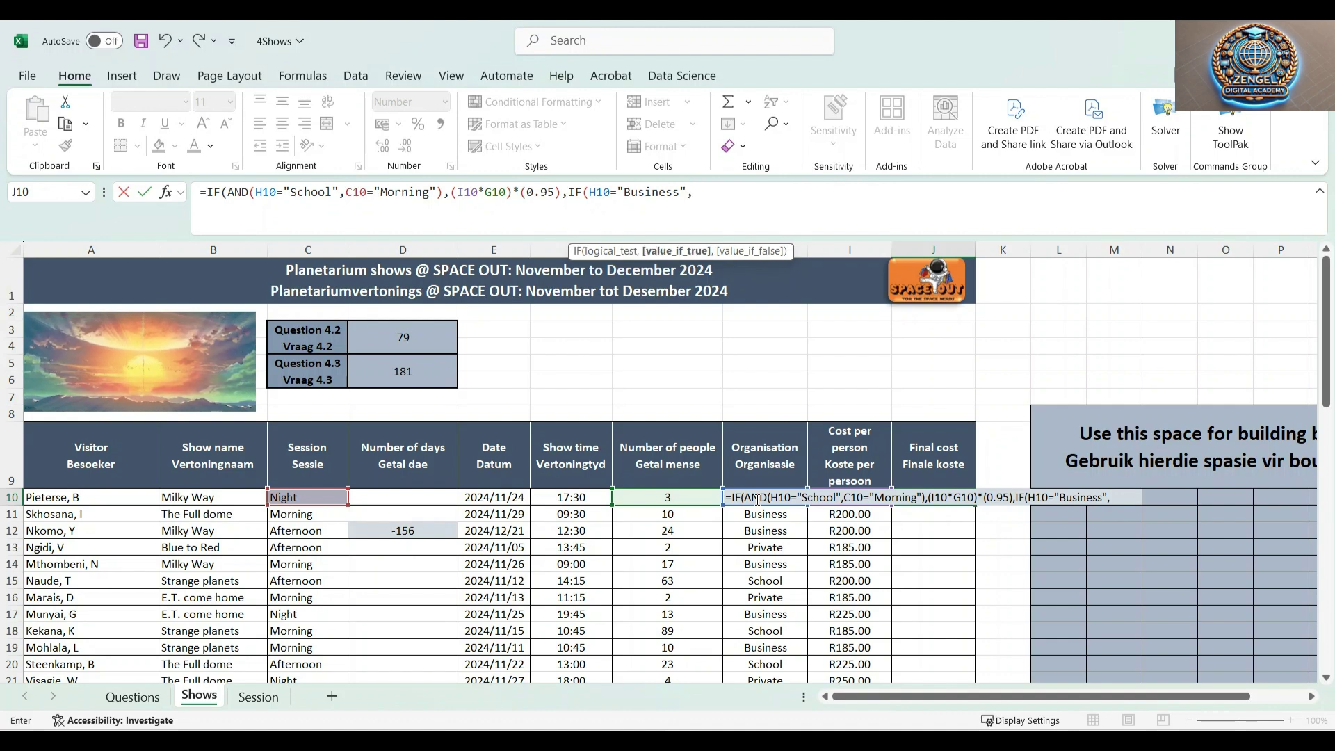
Enter (I10*G10)*(0.97) as the value if true of the nested business IF in the J10 formula
{"action": "type", "text": "("}
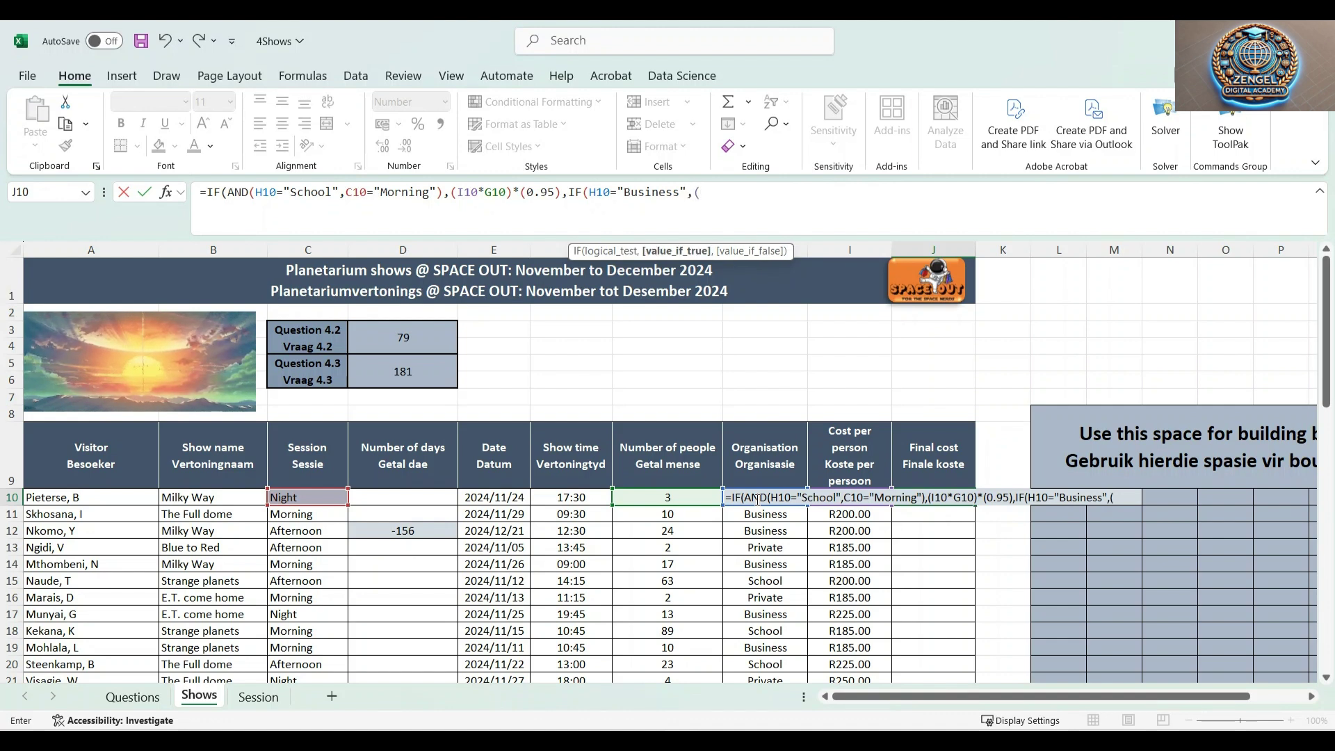
{"action": "left_click", "coordinate": [856, 519]}
{"action": "key", "text": "Up"}
{"action": "type", "text": "*"}
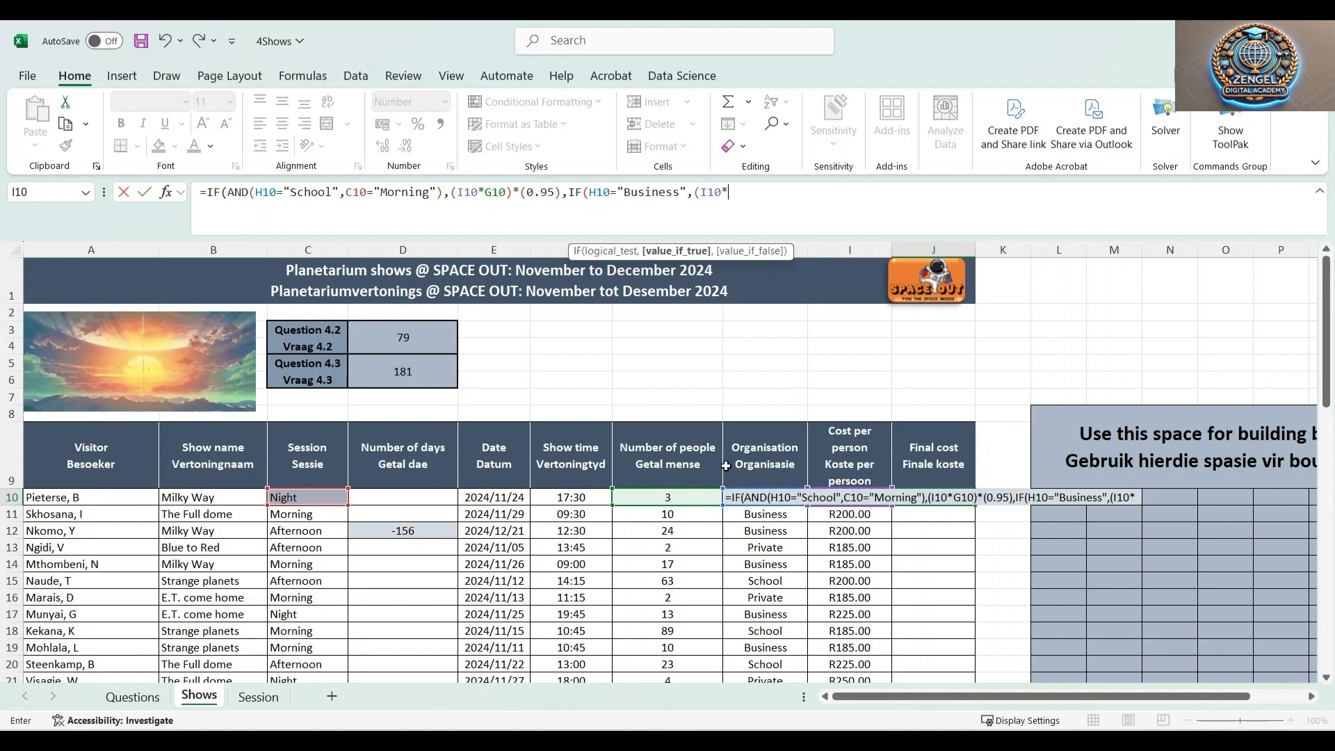
{"action": "left_click", "coordinate": [655, 496]}
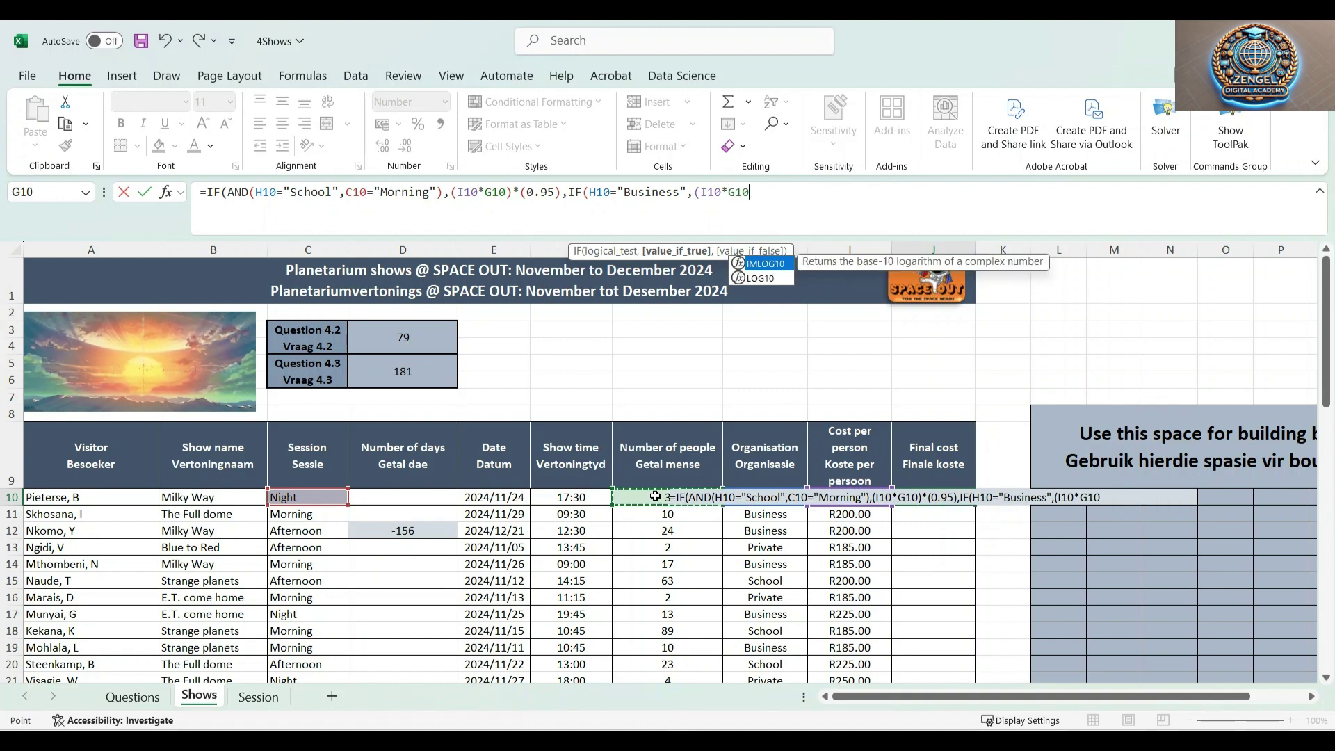
{"action": "type", "text": ")"}
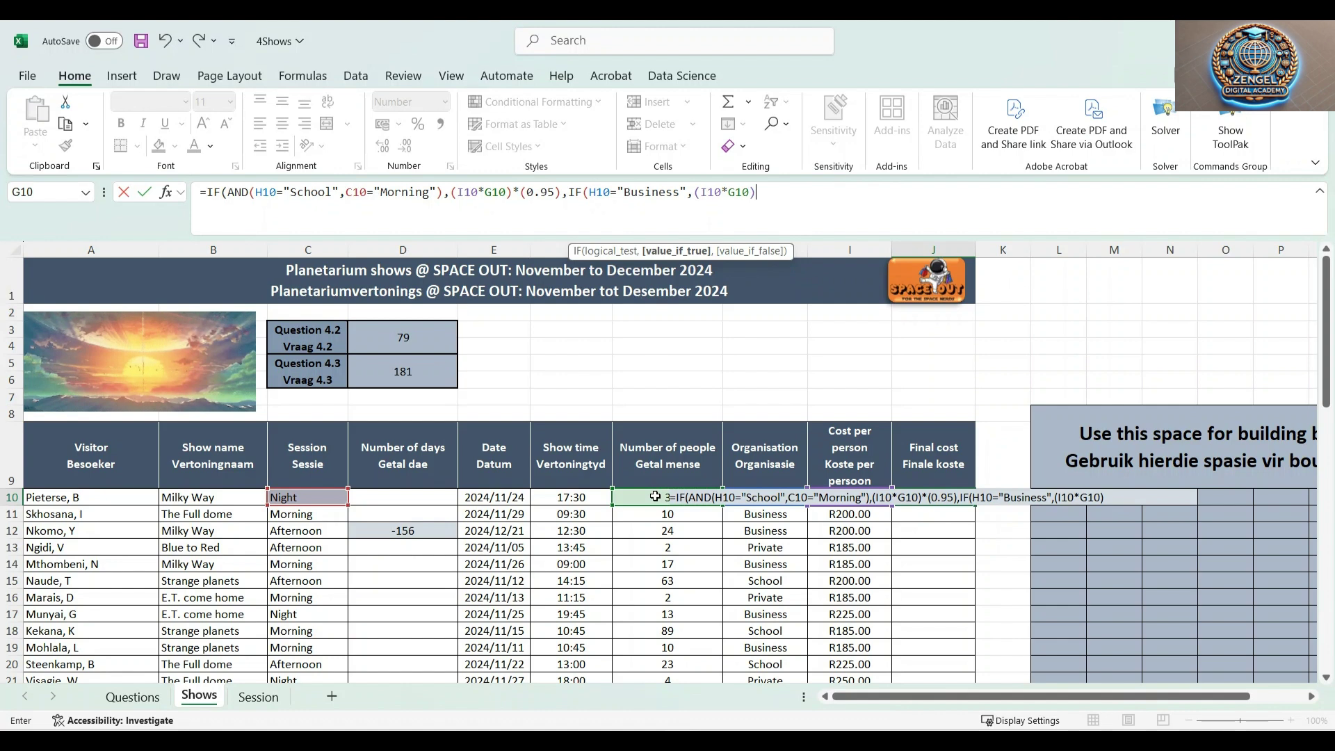
{"action": "type", "text": "*"}
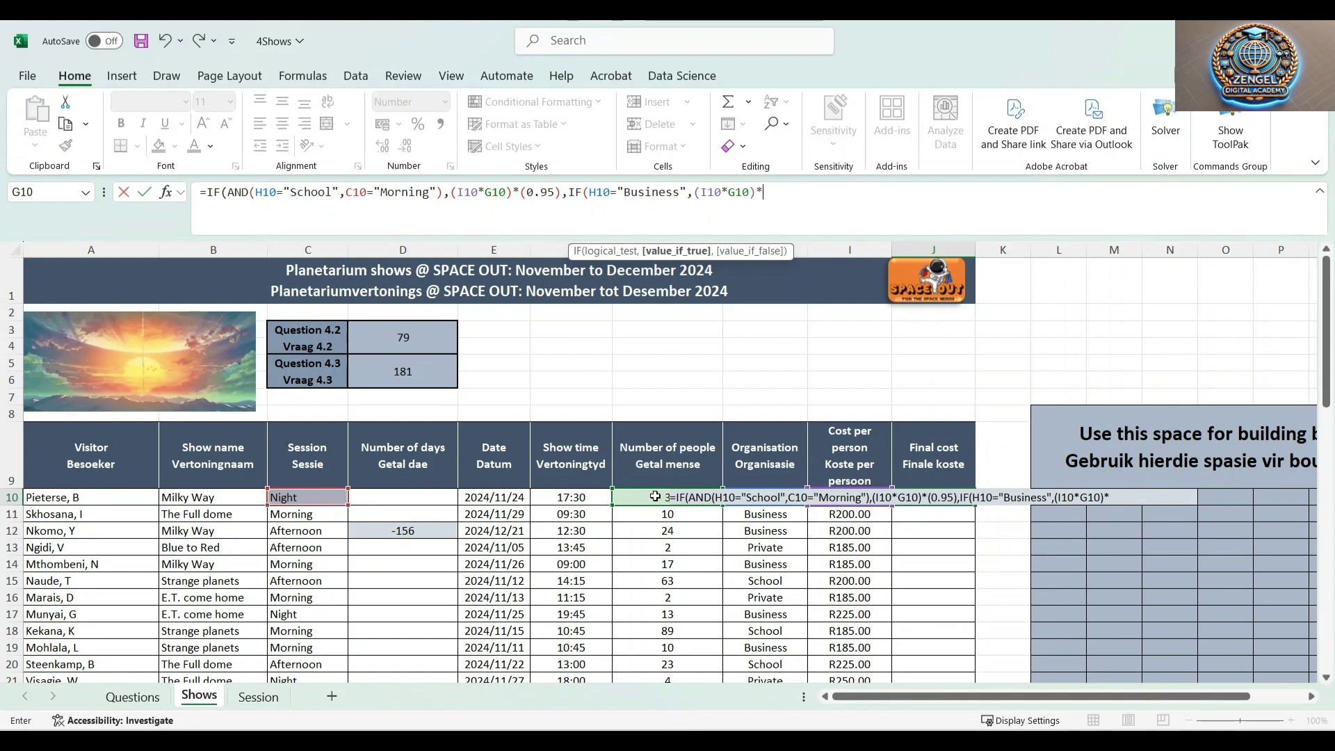
{"action": "type", "text": "(0"}
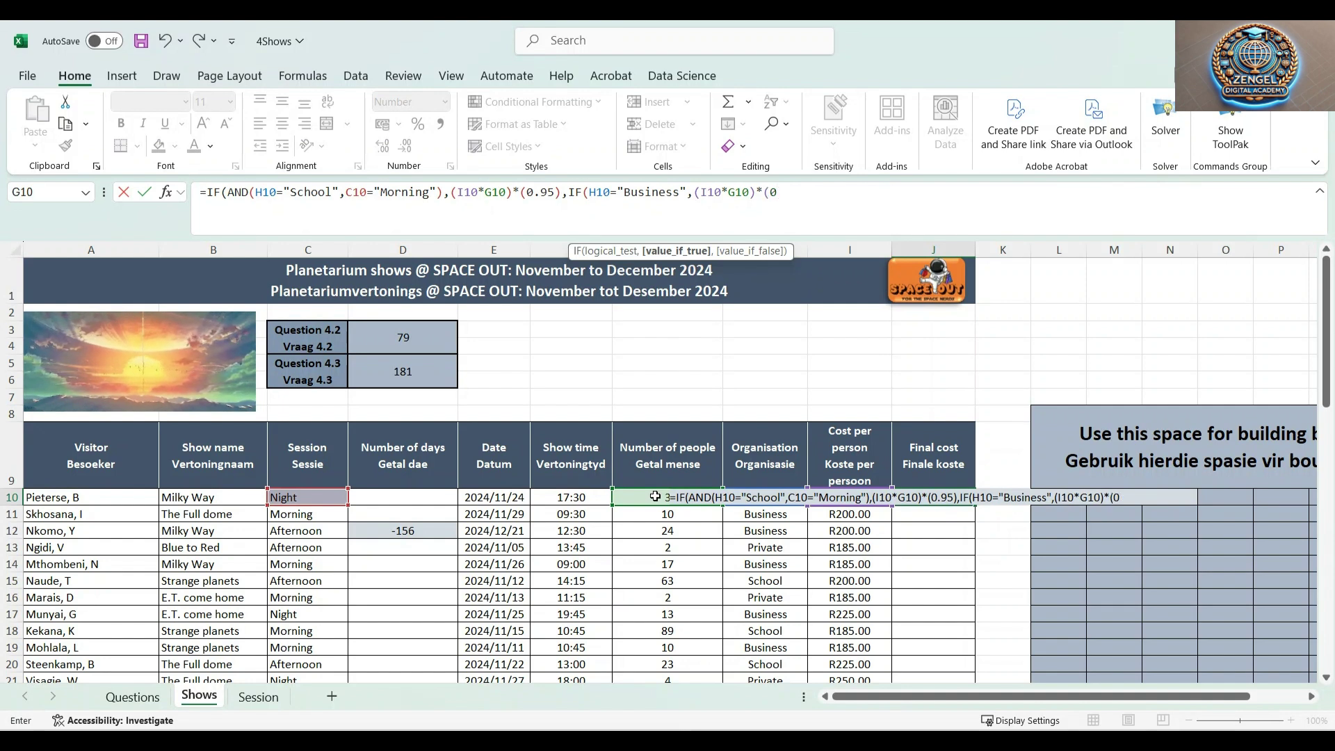
{"action": "type", "text": ".97)"}
{"action": "type", "text": ","}
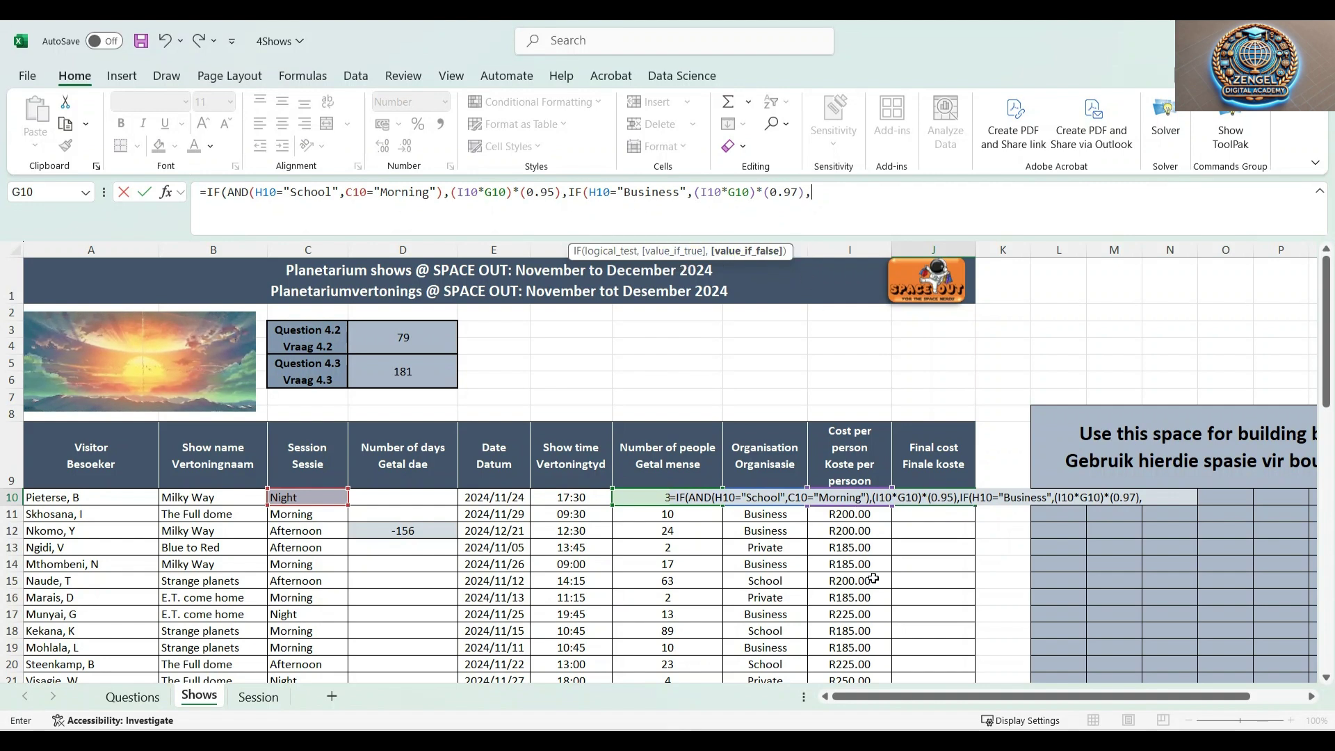
Enter I10*G10 as the nested IF's value if false and complete the J10 formula, accepting the proposed closing-bracket correction
{"action": "left_click", "coordinate": [849, 515]}
{"action": "key", "text": "Up"}
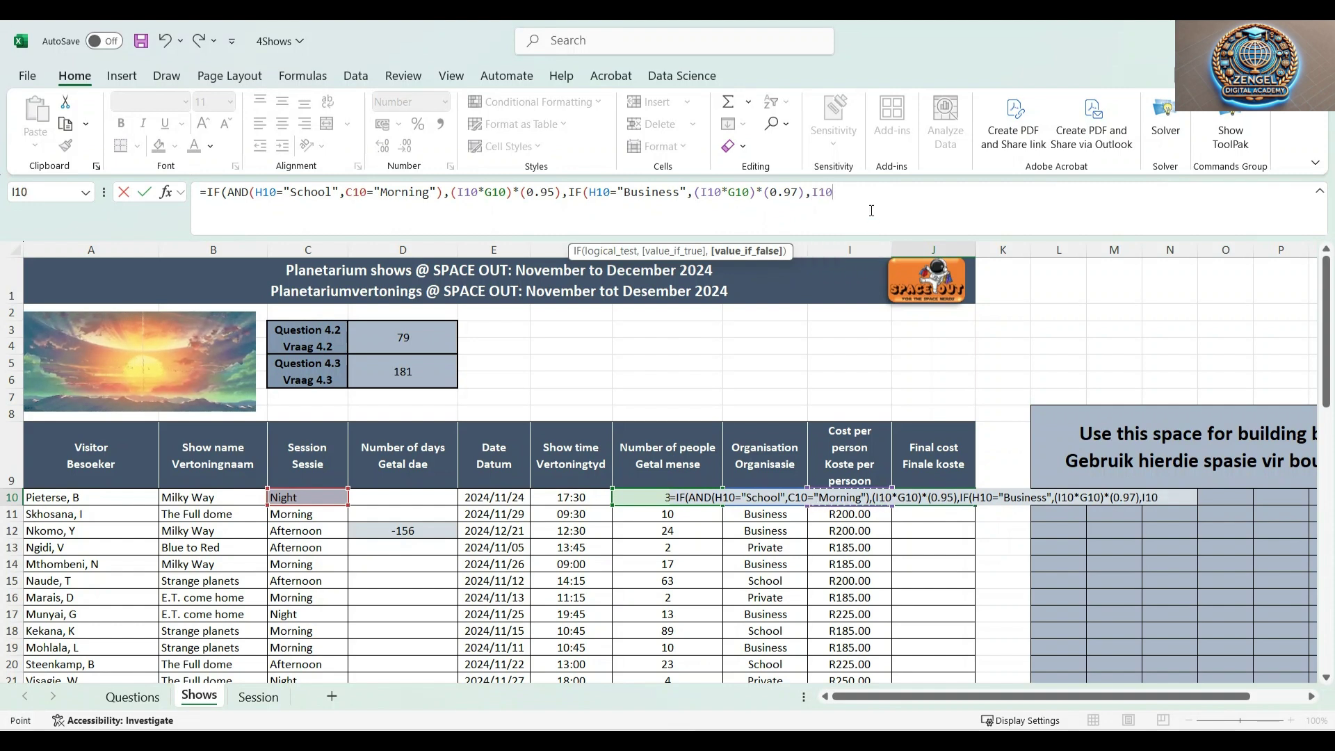
{"action": "type", "text": "*"}
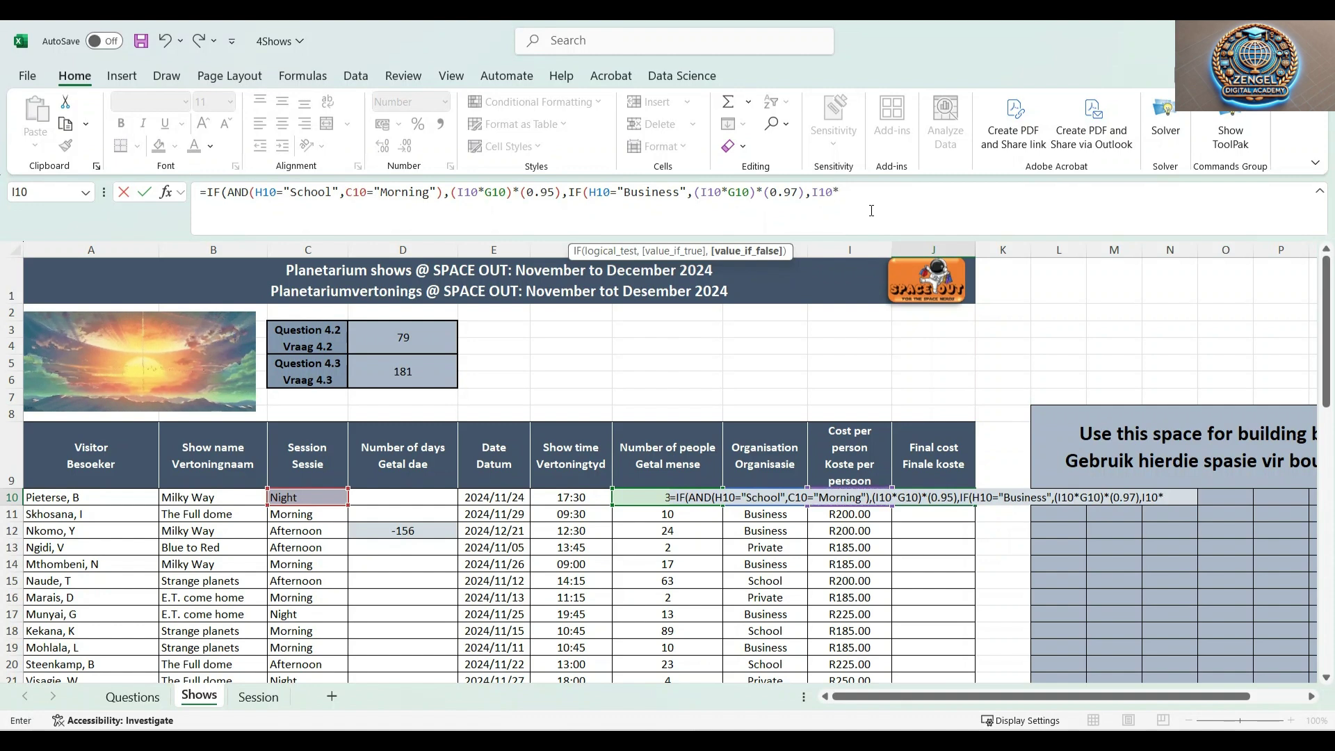
{"action": "left_click", "coordinate": [652, 497]}
{"action": "type", "text": ")"}
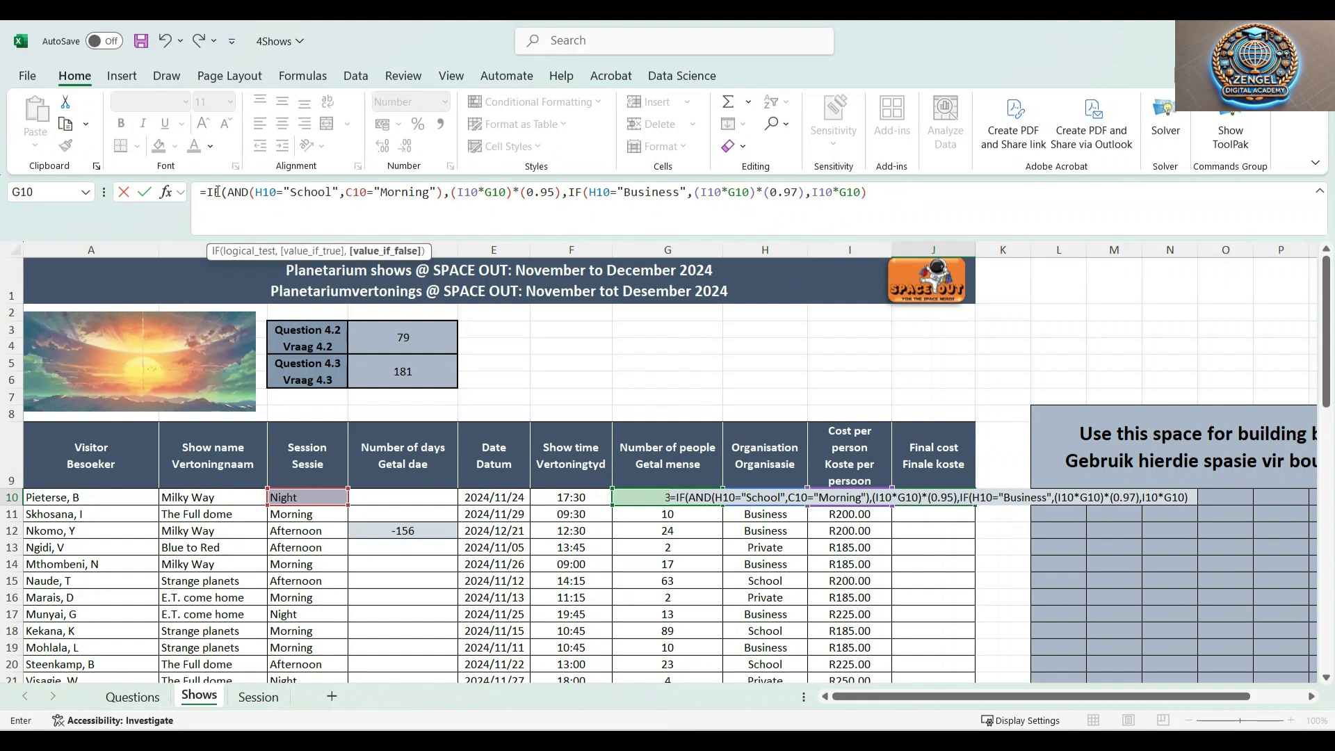
{"action": "left_click", "coordinate": [857, 314]}
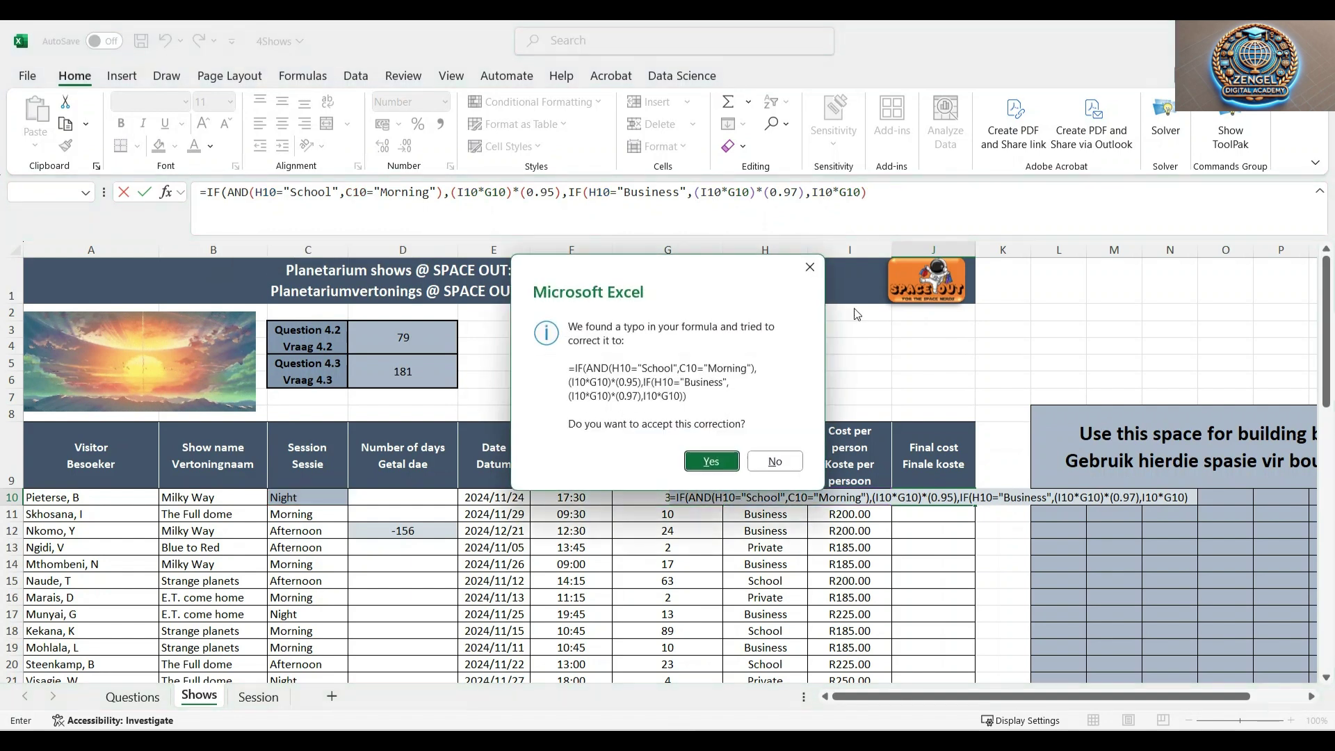
{"action": "key", "text": "Return"}
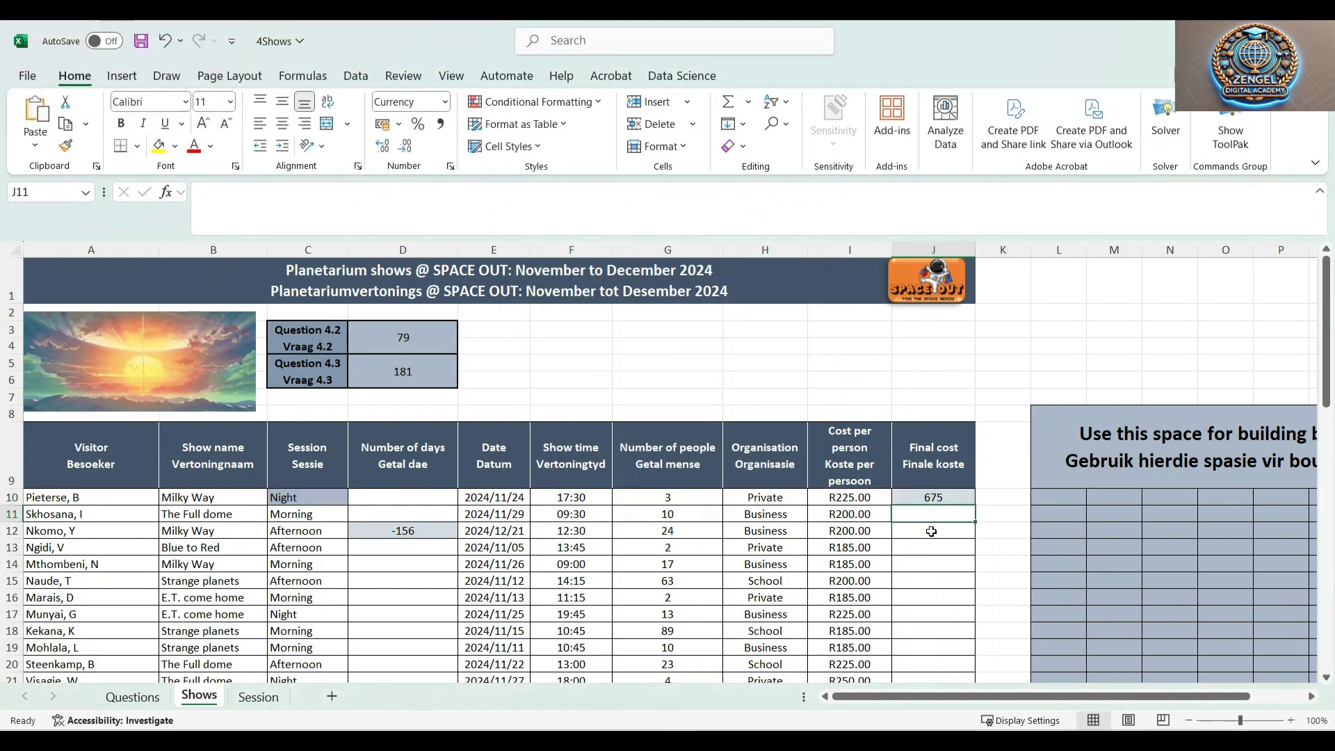
Fill the final cost formula from J10 down to J16
{"action": "left_click", "coordinate": [958, 496]}
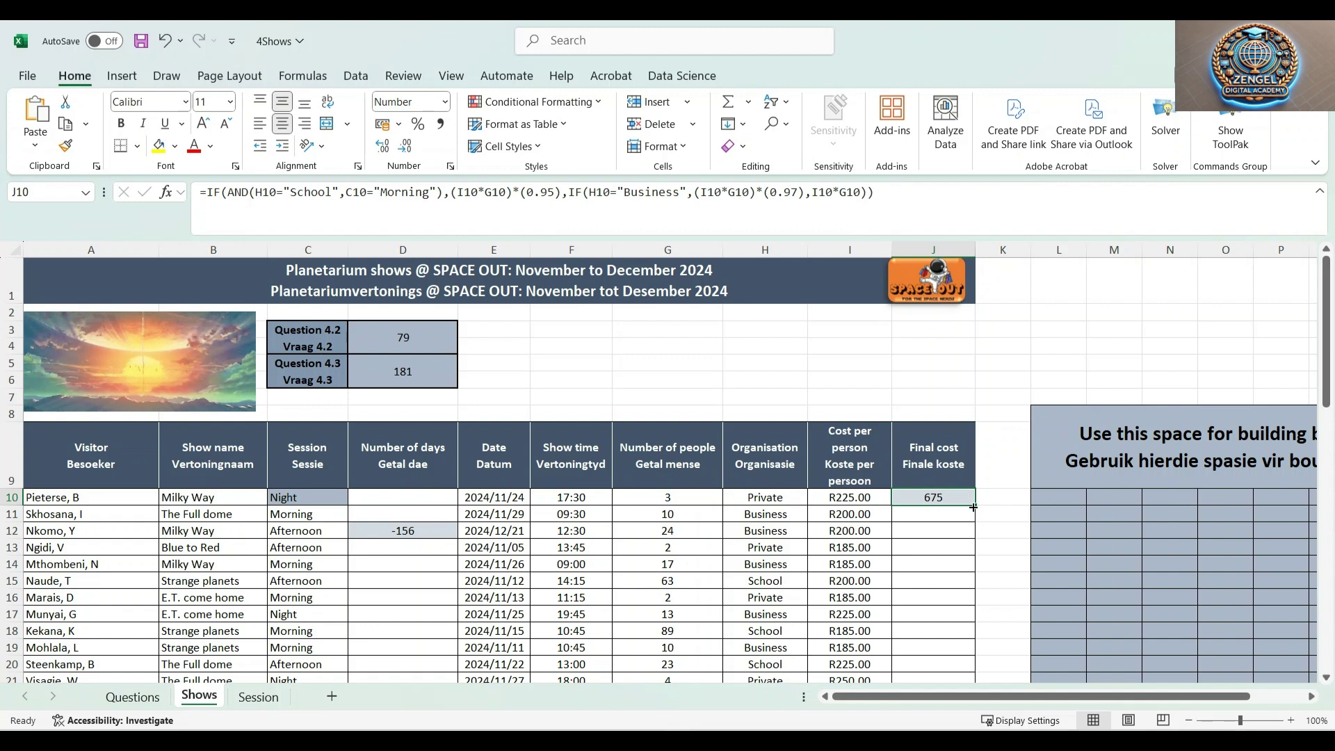
{"action": "left_click_drag", "start_coordinate": [976, 506], "coordinate": [976, 603]}
Inspect the final cost formulas in several cells between J10 and J16 to check their row references
{"action": "left_click", "coordinate": [932, 520]}
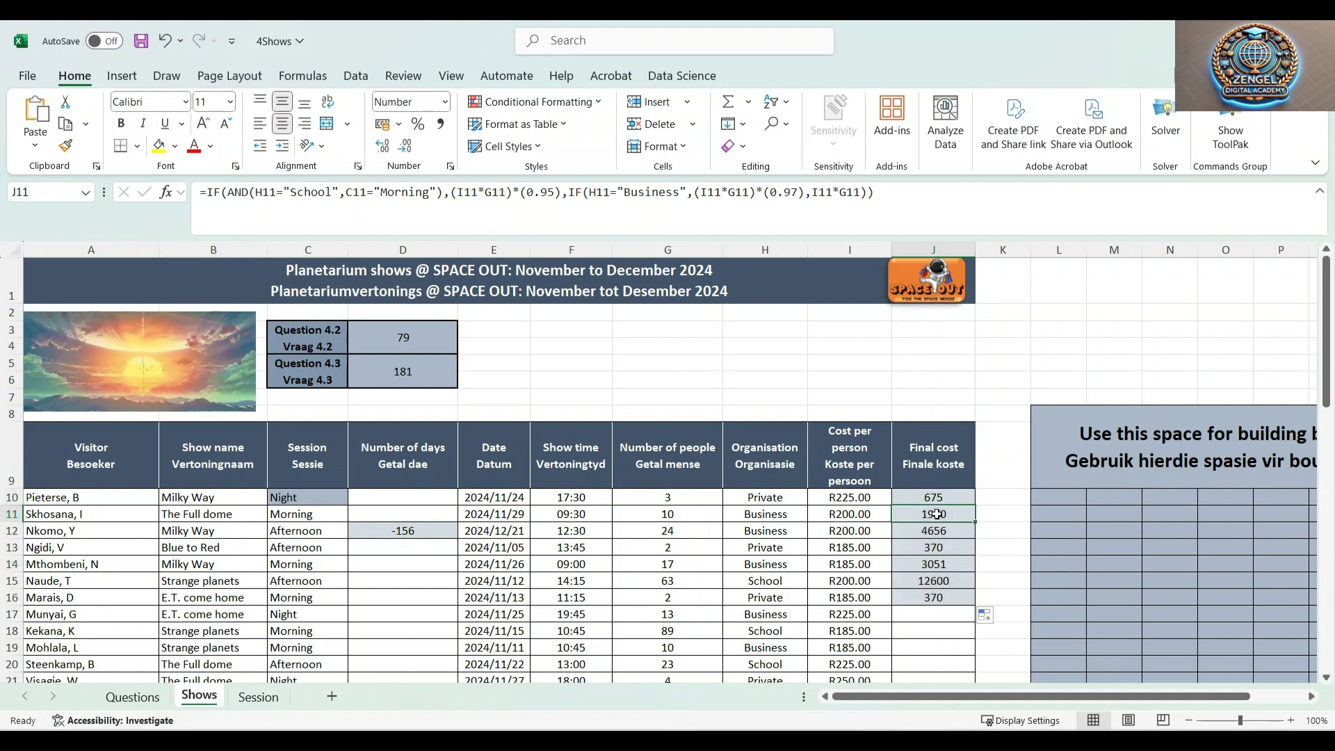
{"action": "left_click", "coordinate": [934, 533]}
{"action": "left_click", "coordinate": [932, 566]}
{"action": "left_click", "coordinate": [931, 531]}
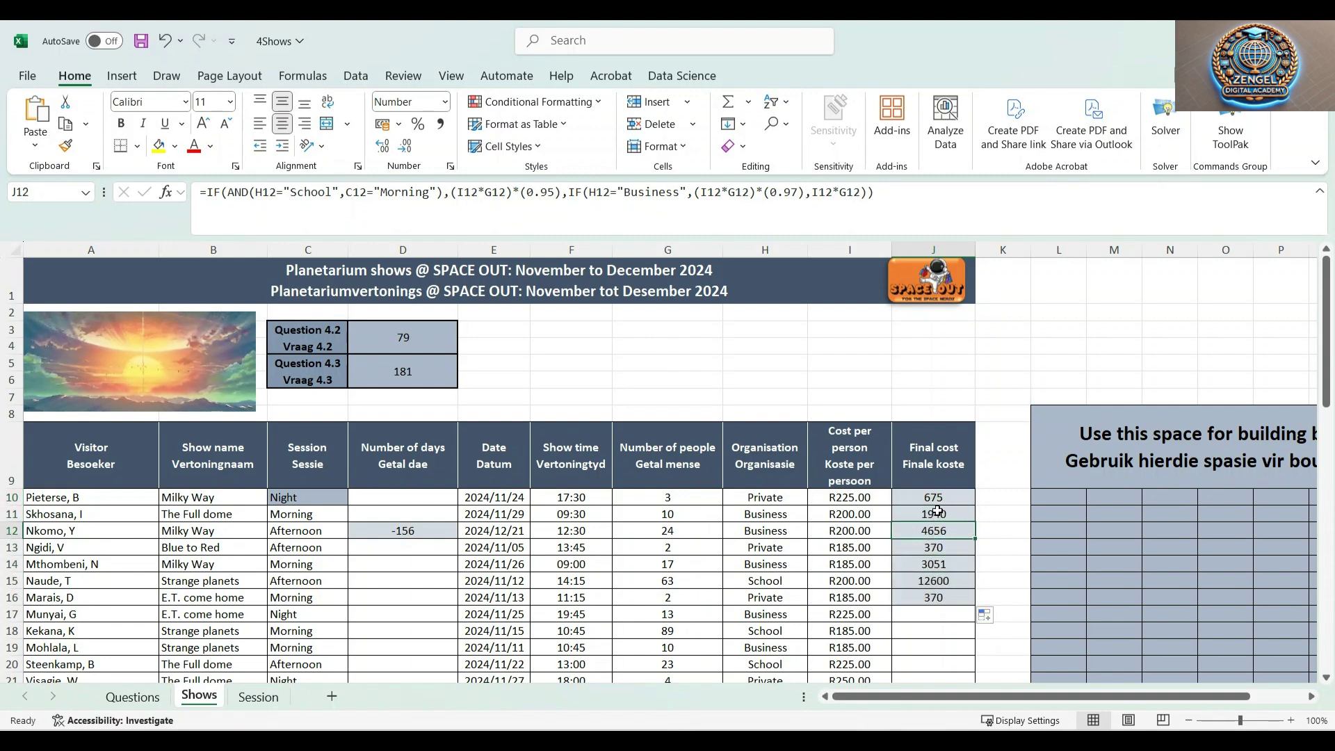
{"action": "left_click", "coordinate": [934, 514]}
{"action": "left_click", "coordinate": [935, 534]}
{"action": "left_click", "coordinate": [938, 499]}
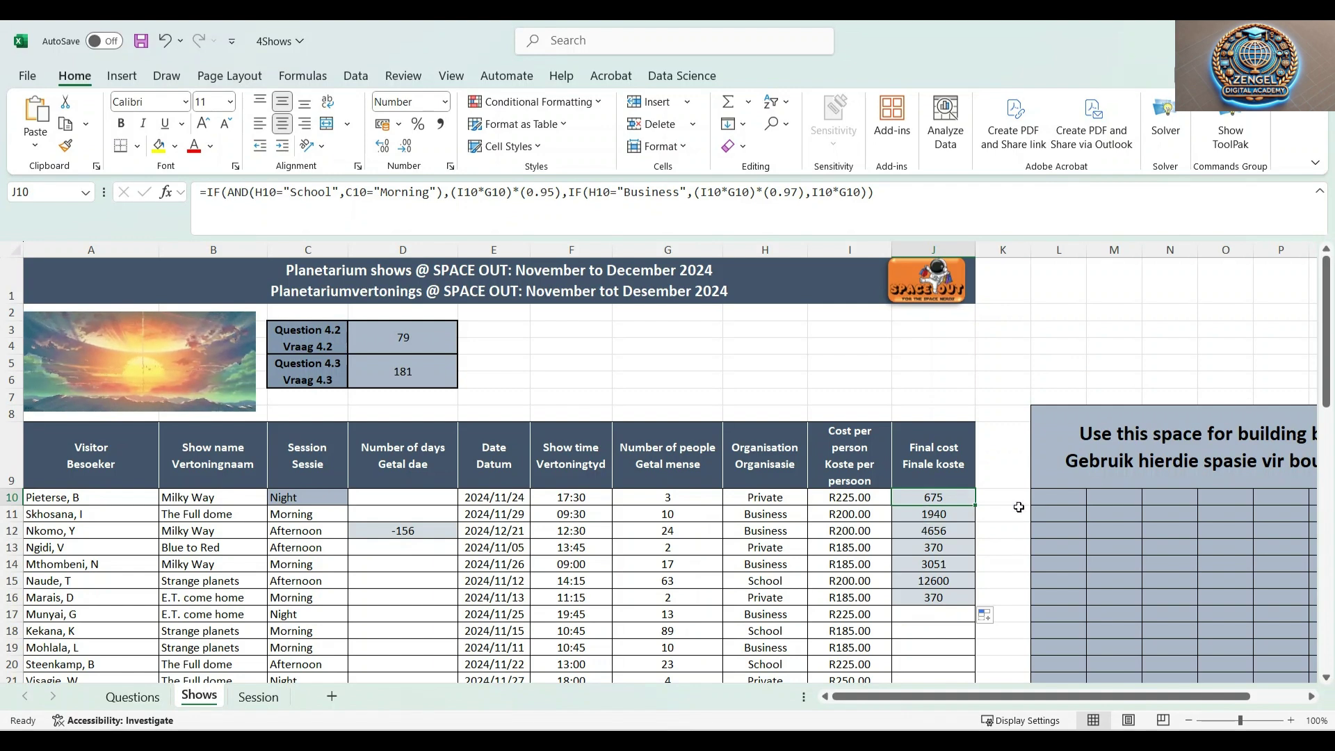
{"action": "left_click", "coordinate": [935, 595]}
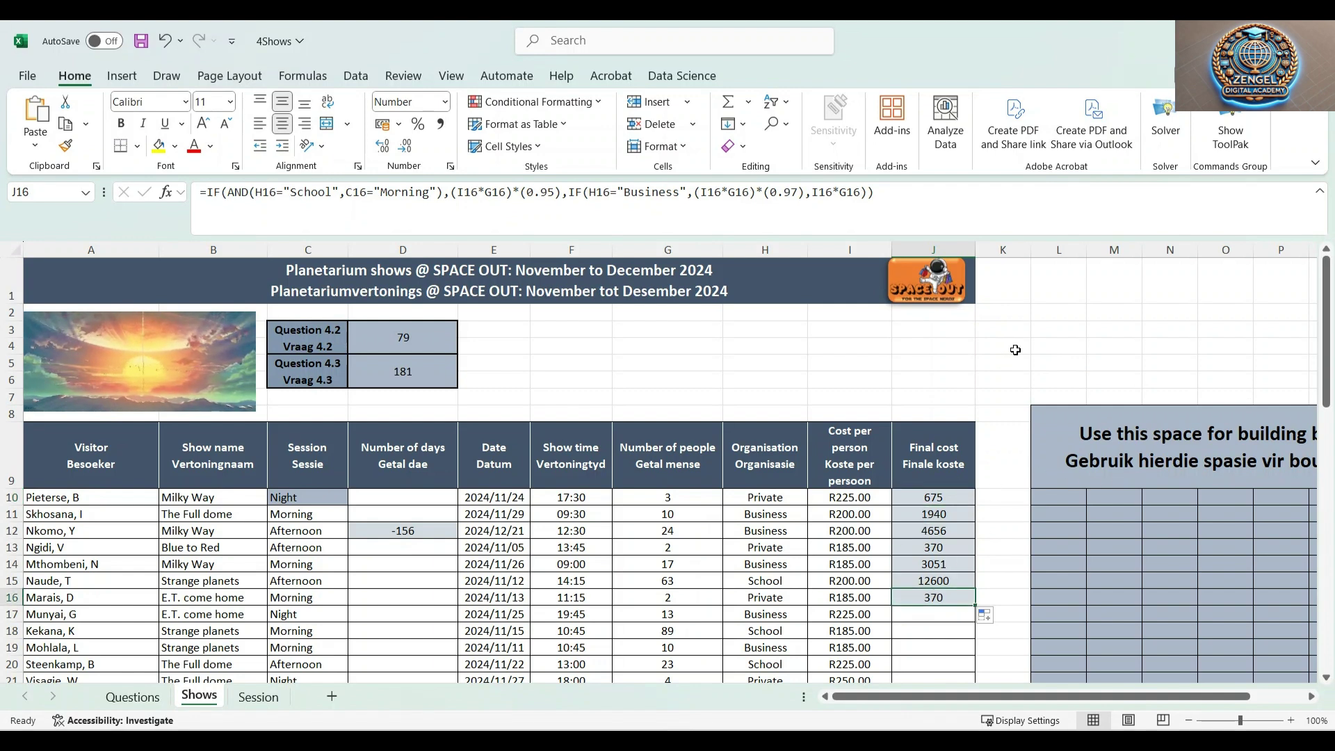